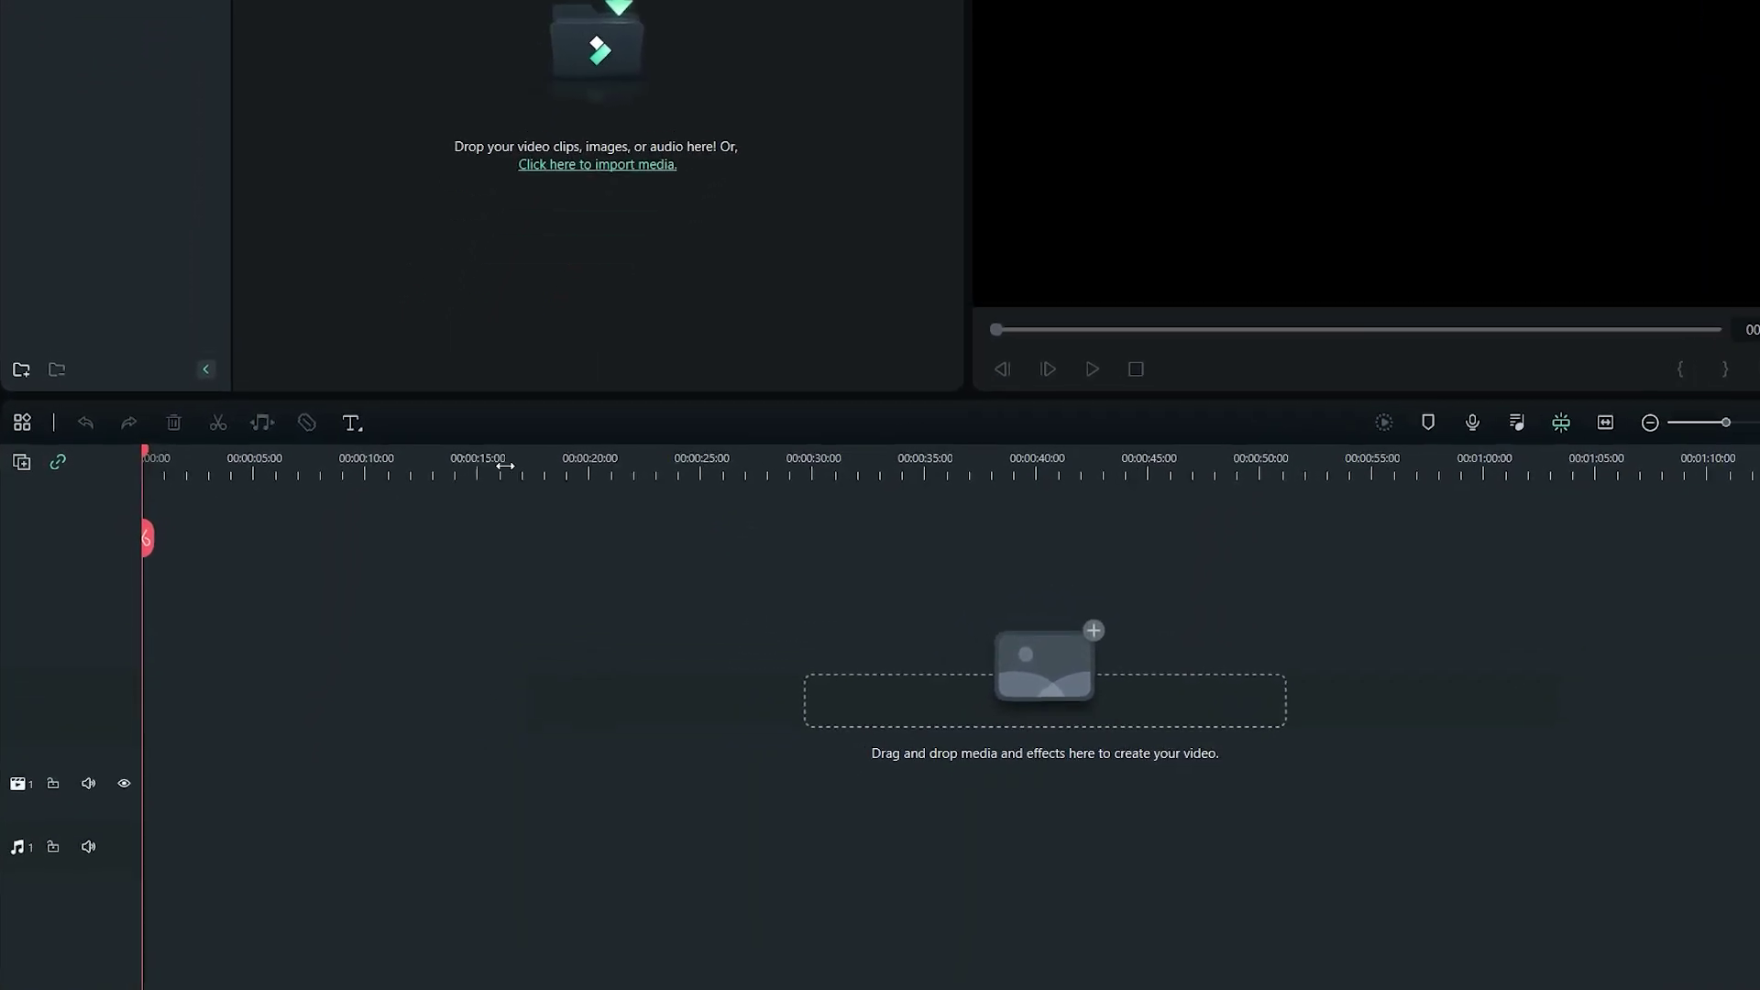
Step: Place the Default Title on track 1 and trim the clip to 00:00:04:23
{"action": "left_click", "coordinate": [371, 393]}
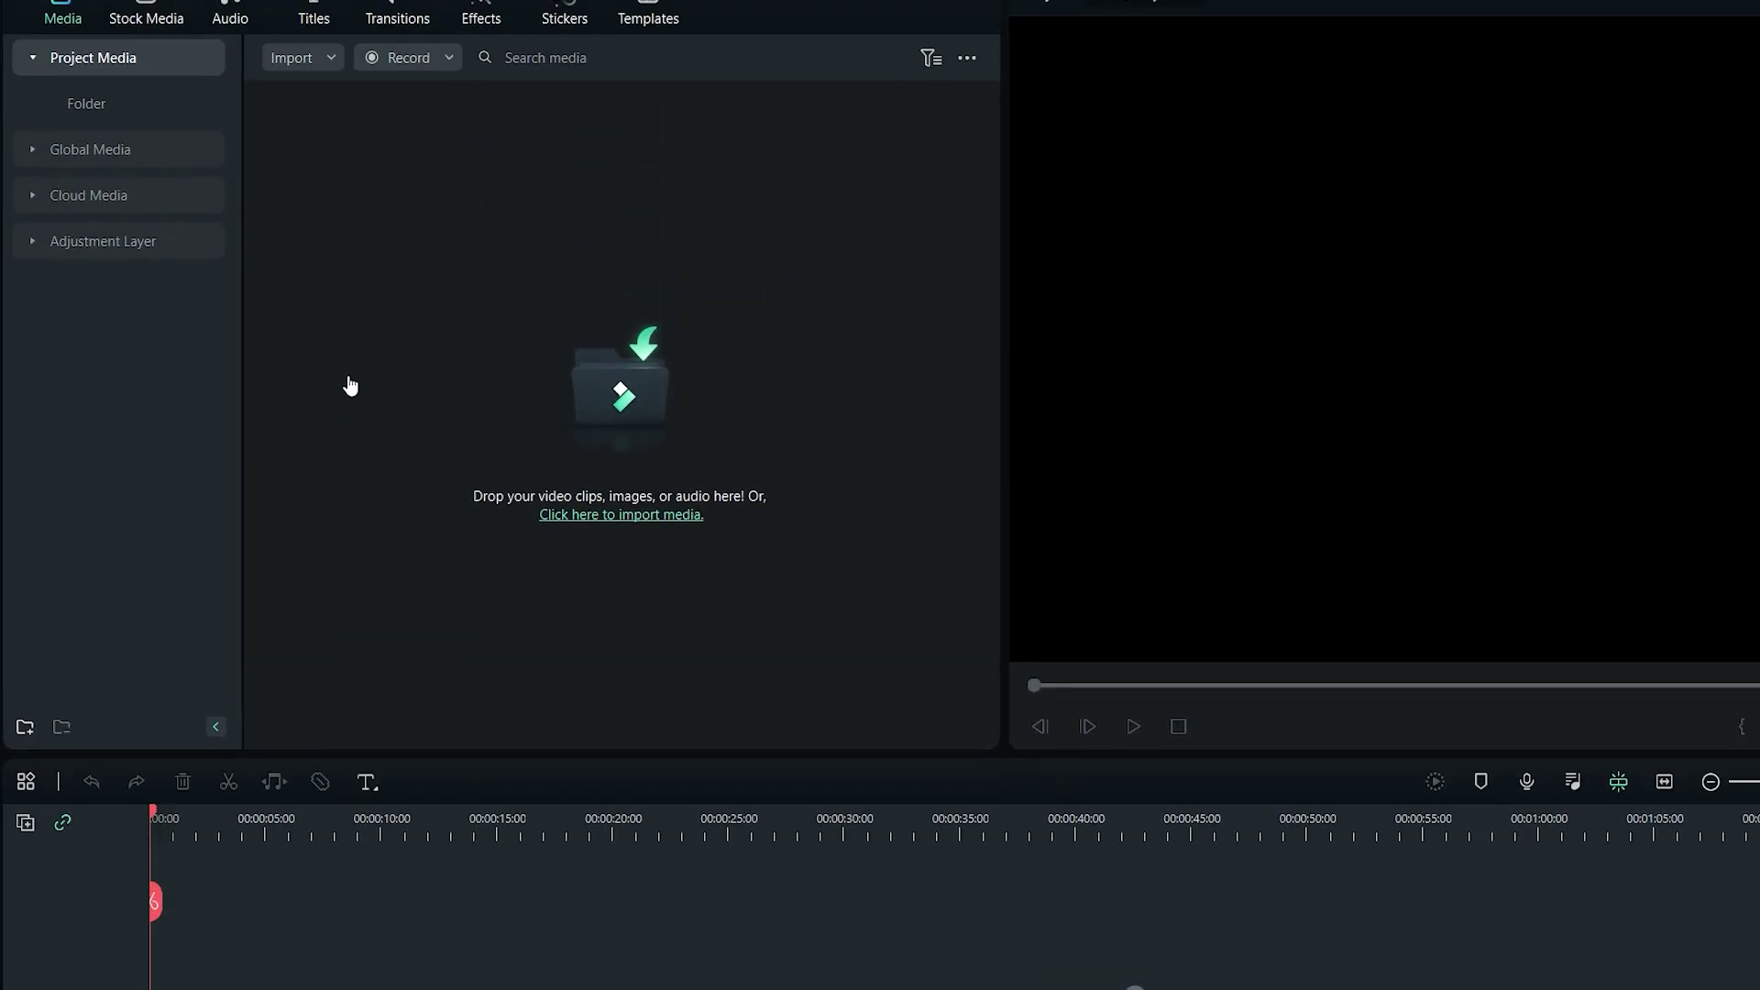
{"action": "left_click", "coordinate": [323, 90]}
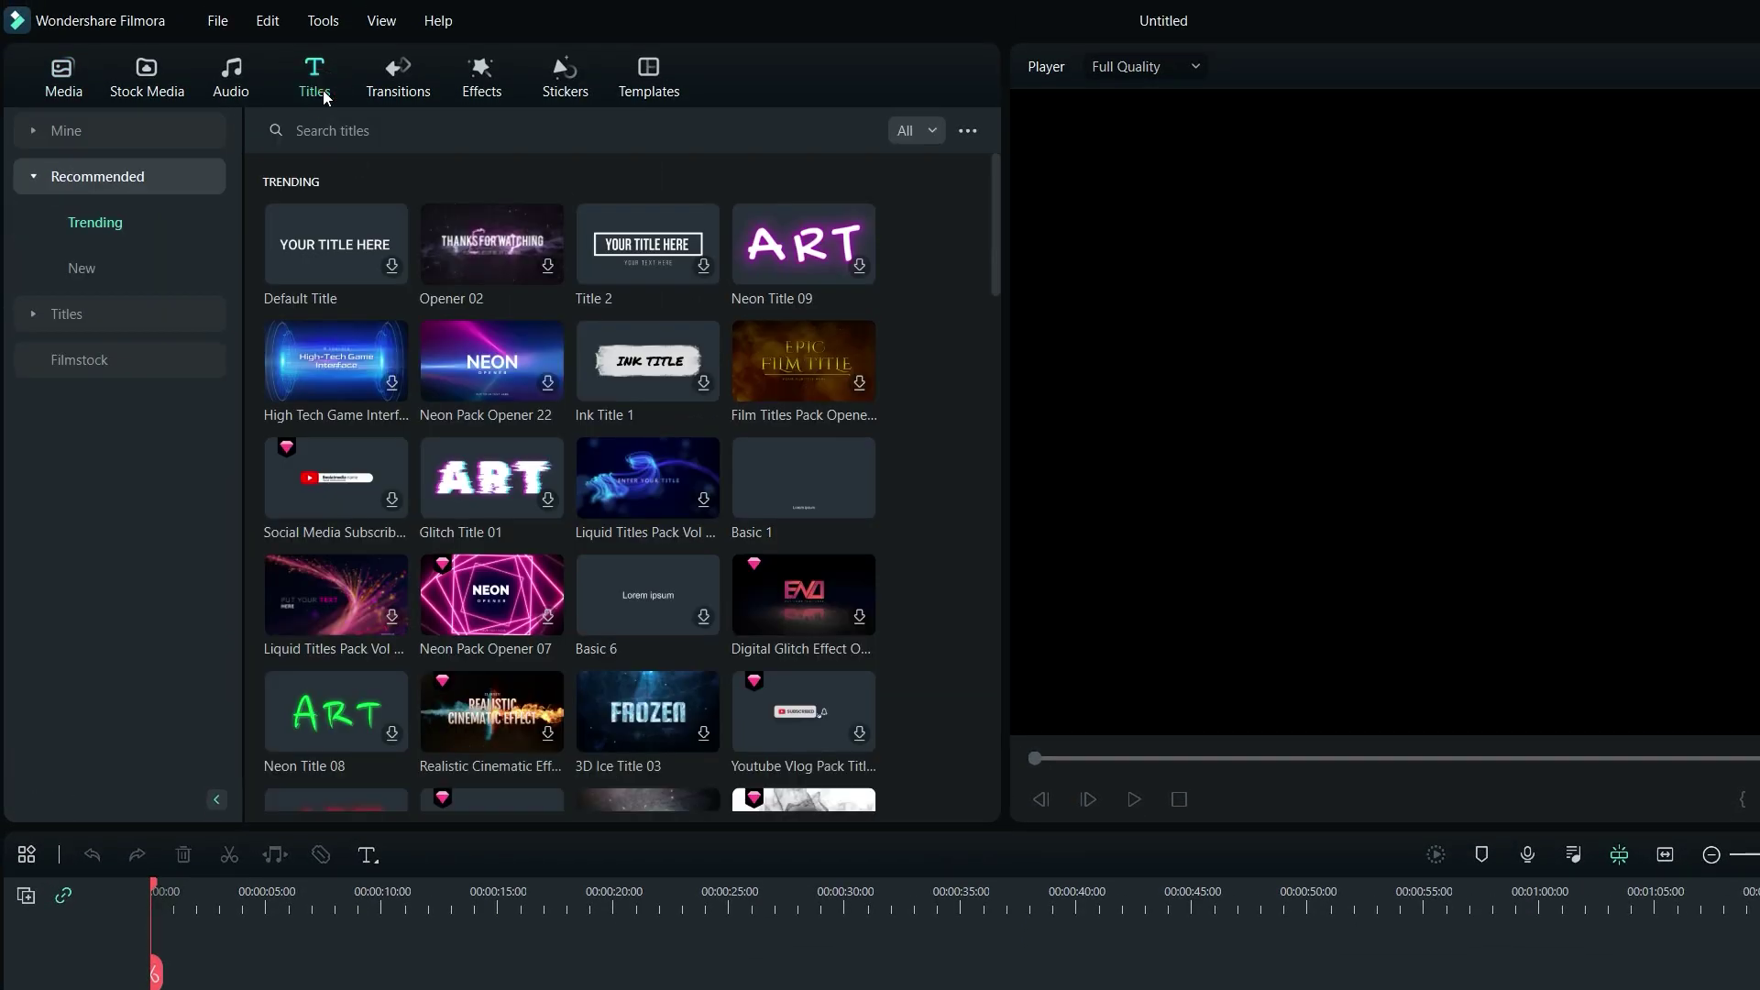
{"action": "mouse_move", "coordinate": [360, 270]}
{"action": "left_click_drag", "start_coordinate": [326, 266], "coordinate": [176, 740]}
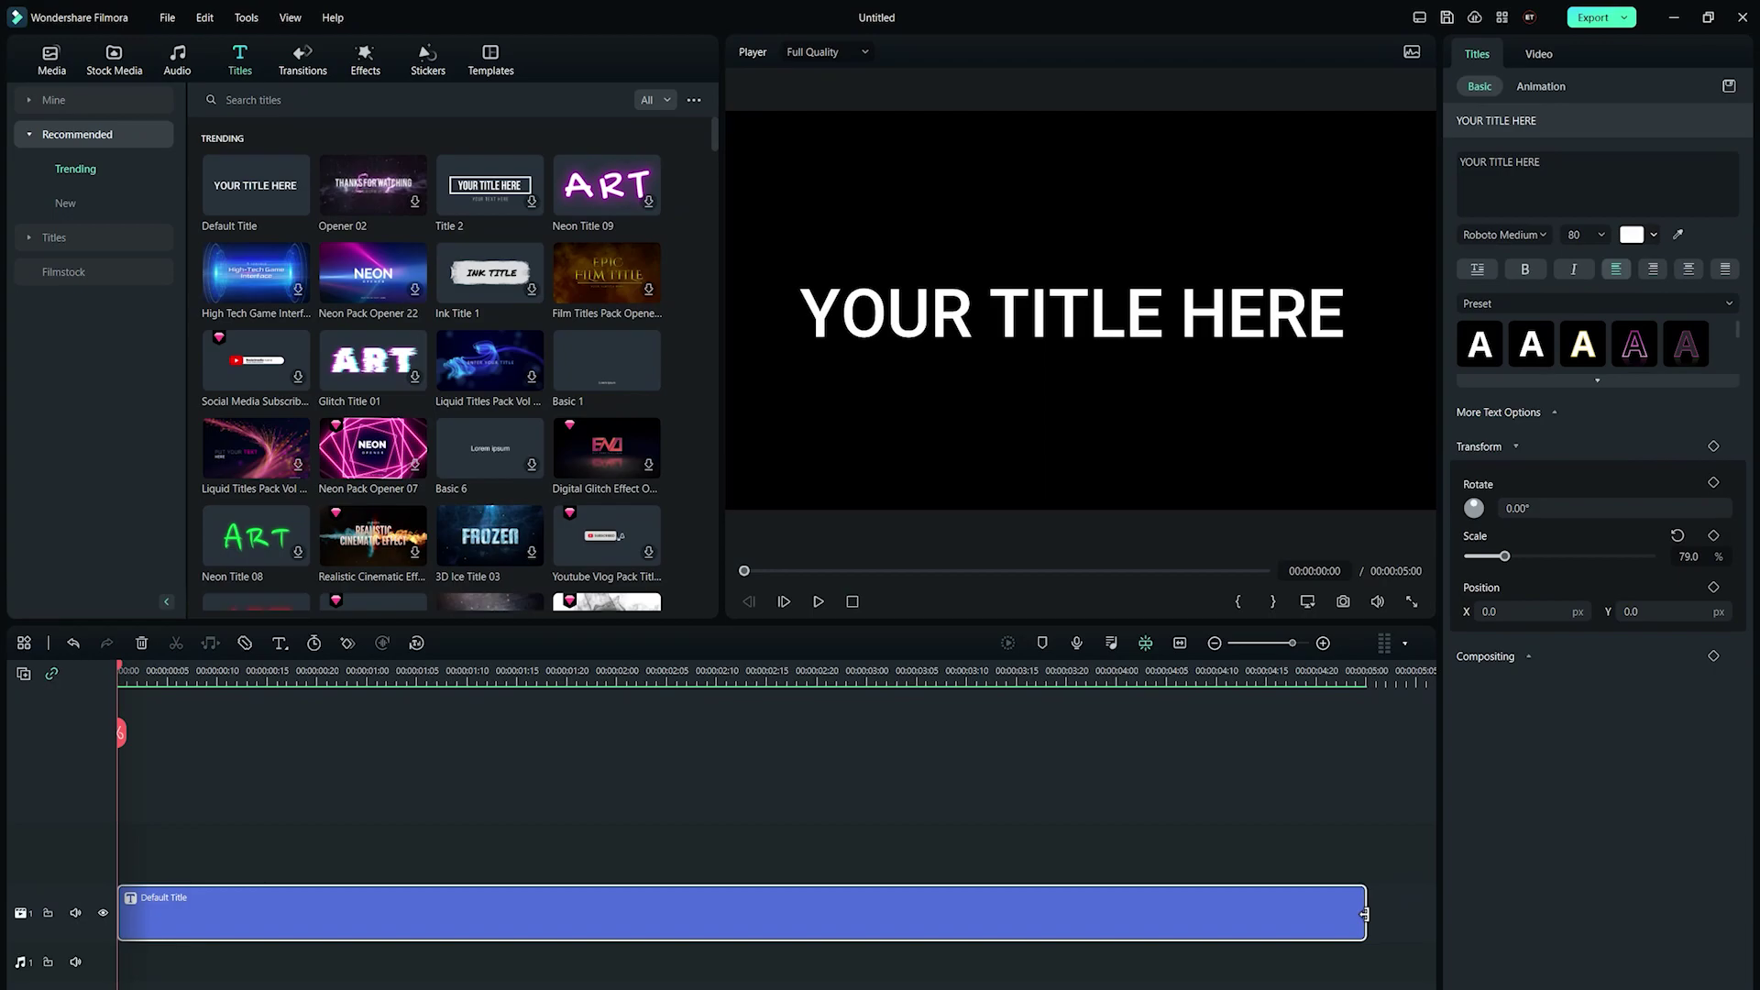
{"action": "left_click_drag", "start_coordinate": [1705, 779], "coordinate": [1447, 778]}
{"action": "left_click_drag", "start_coordinate": [1161, 905], "coordinate": [1350, 907]}
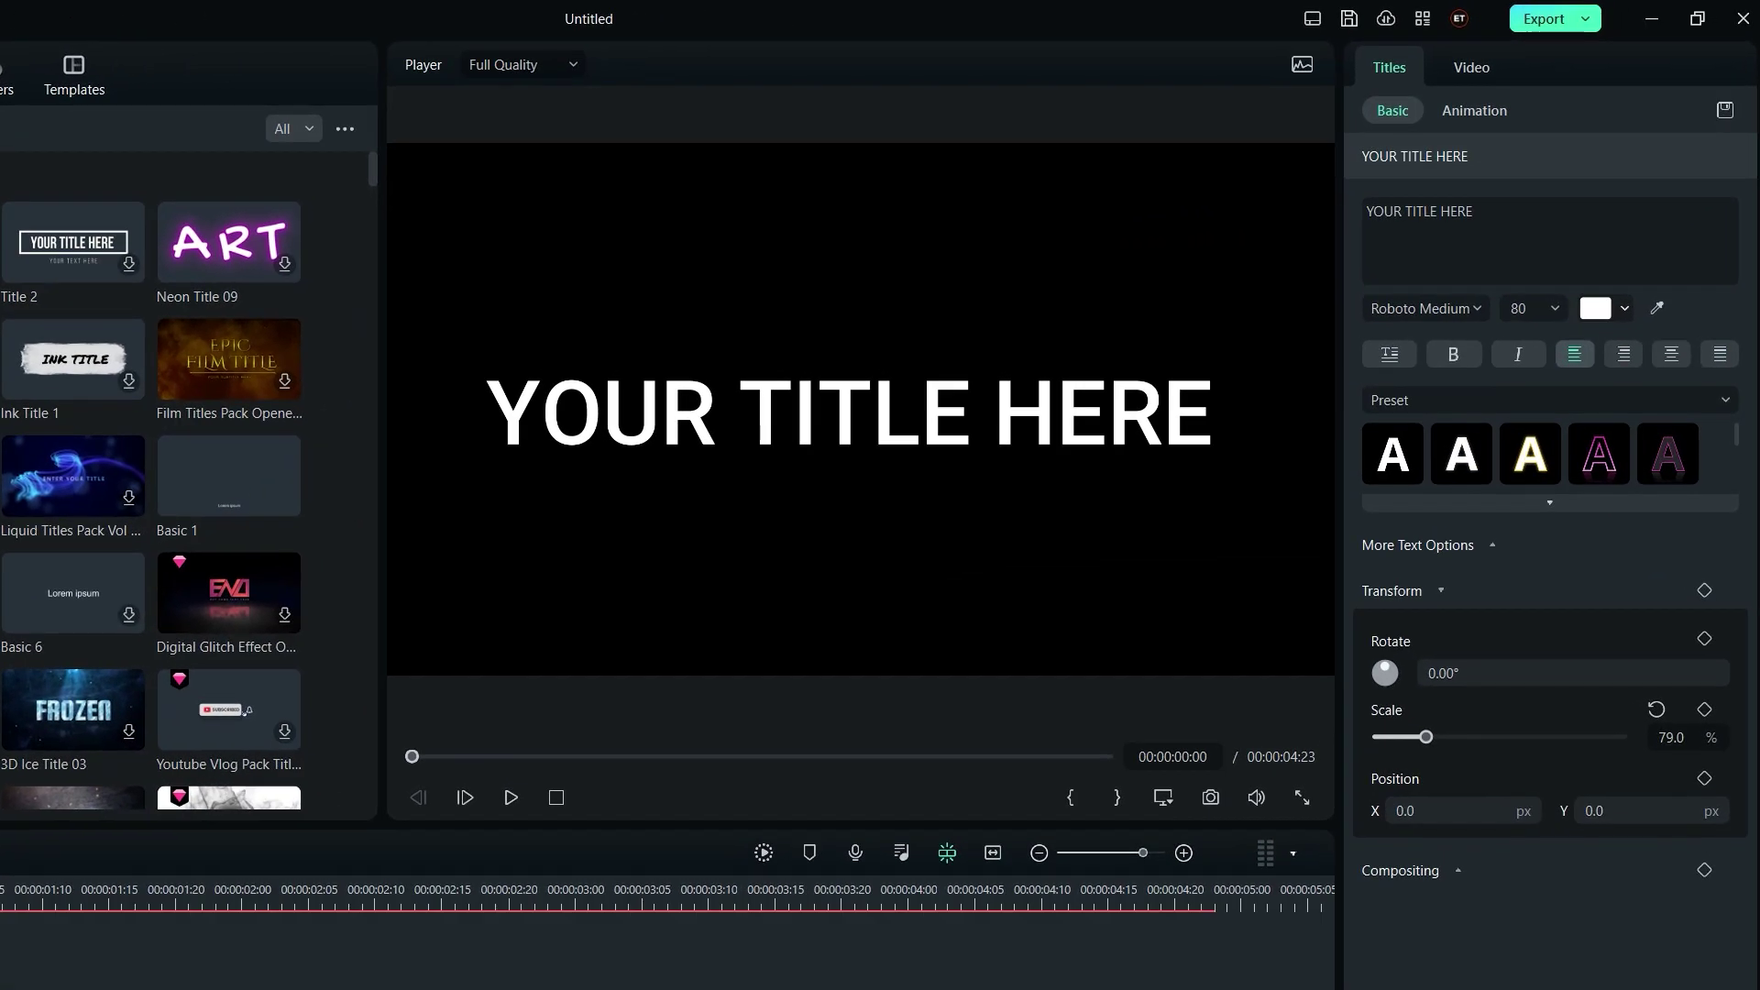
Step: Change the title text to FILMORA 12 in Poppins at font size 125
{"action": "left_click", "coordinate": [1491, 226]}
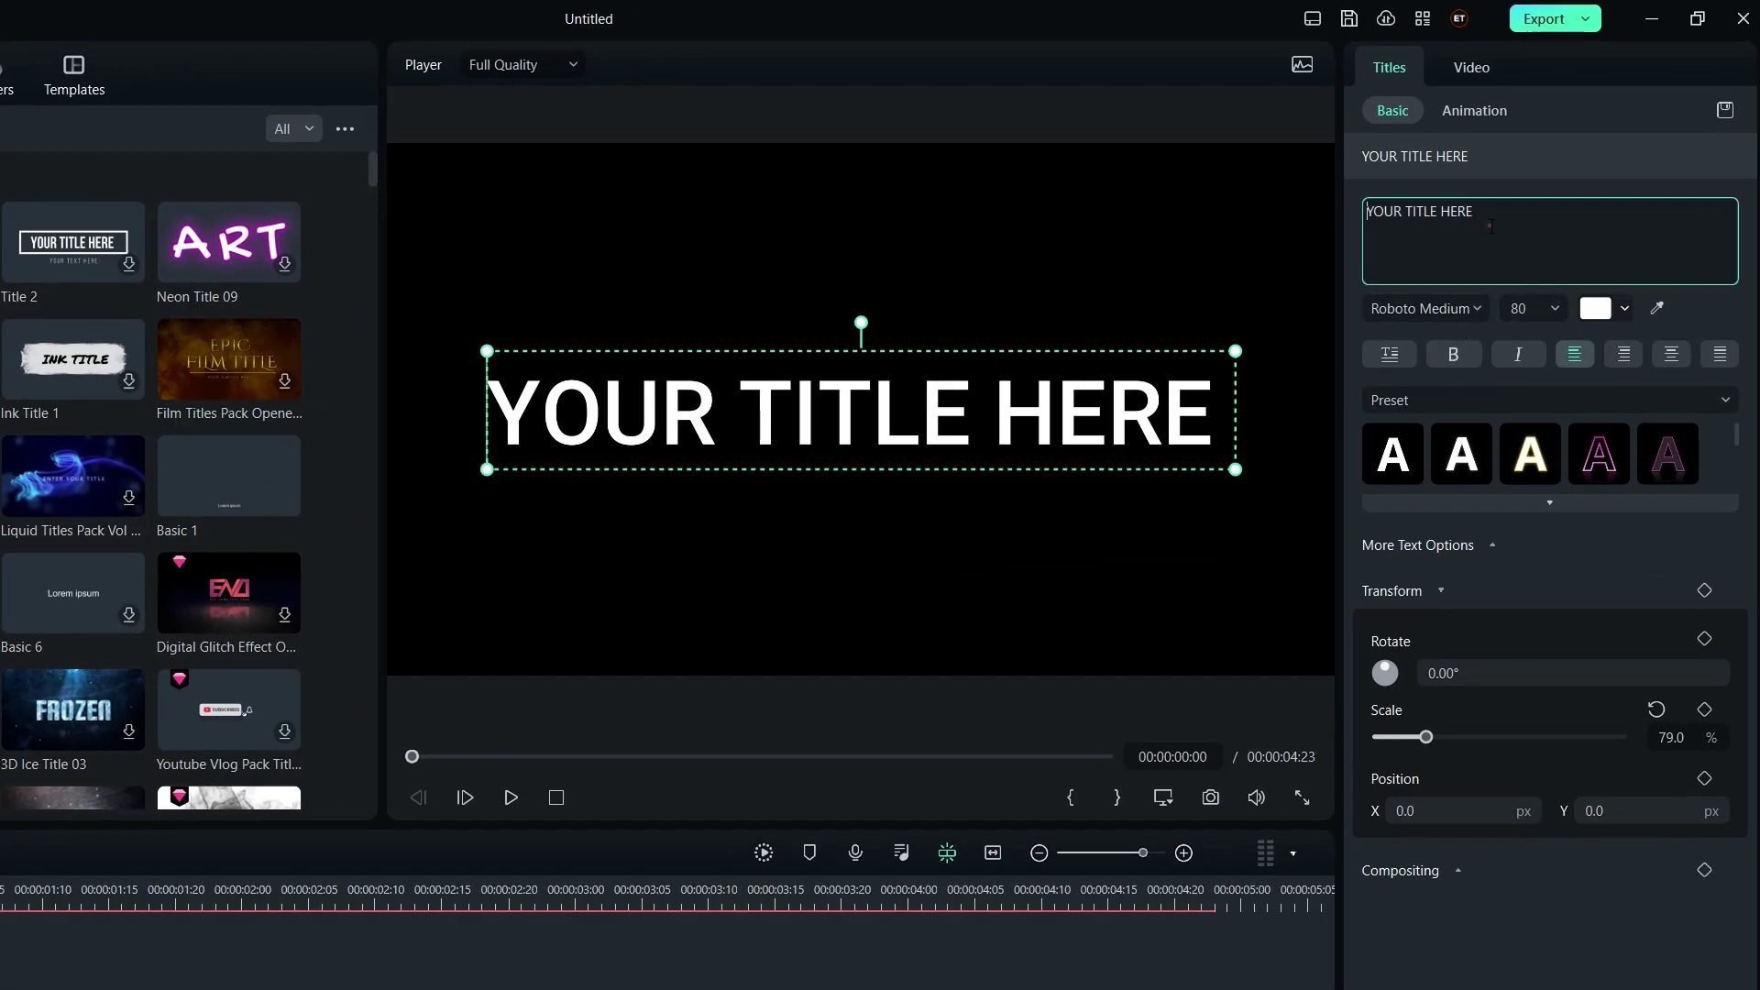
{"action": "key", "text": "ctrl+a"}
{"action": "type", "text": "FILMORA 12"}
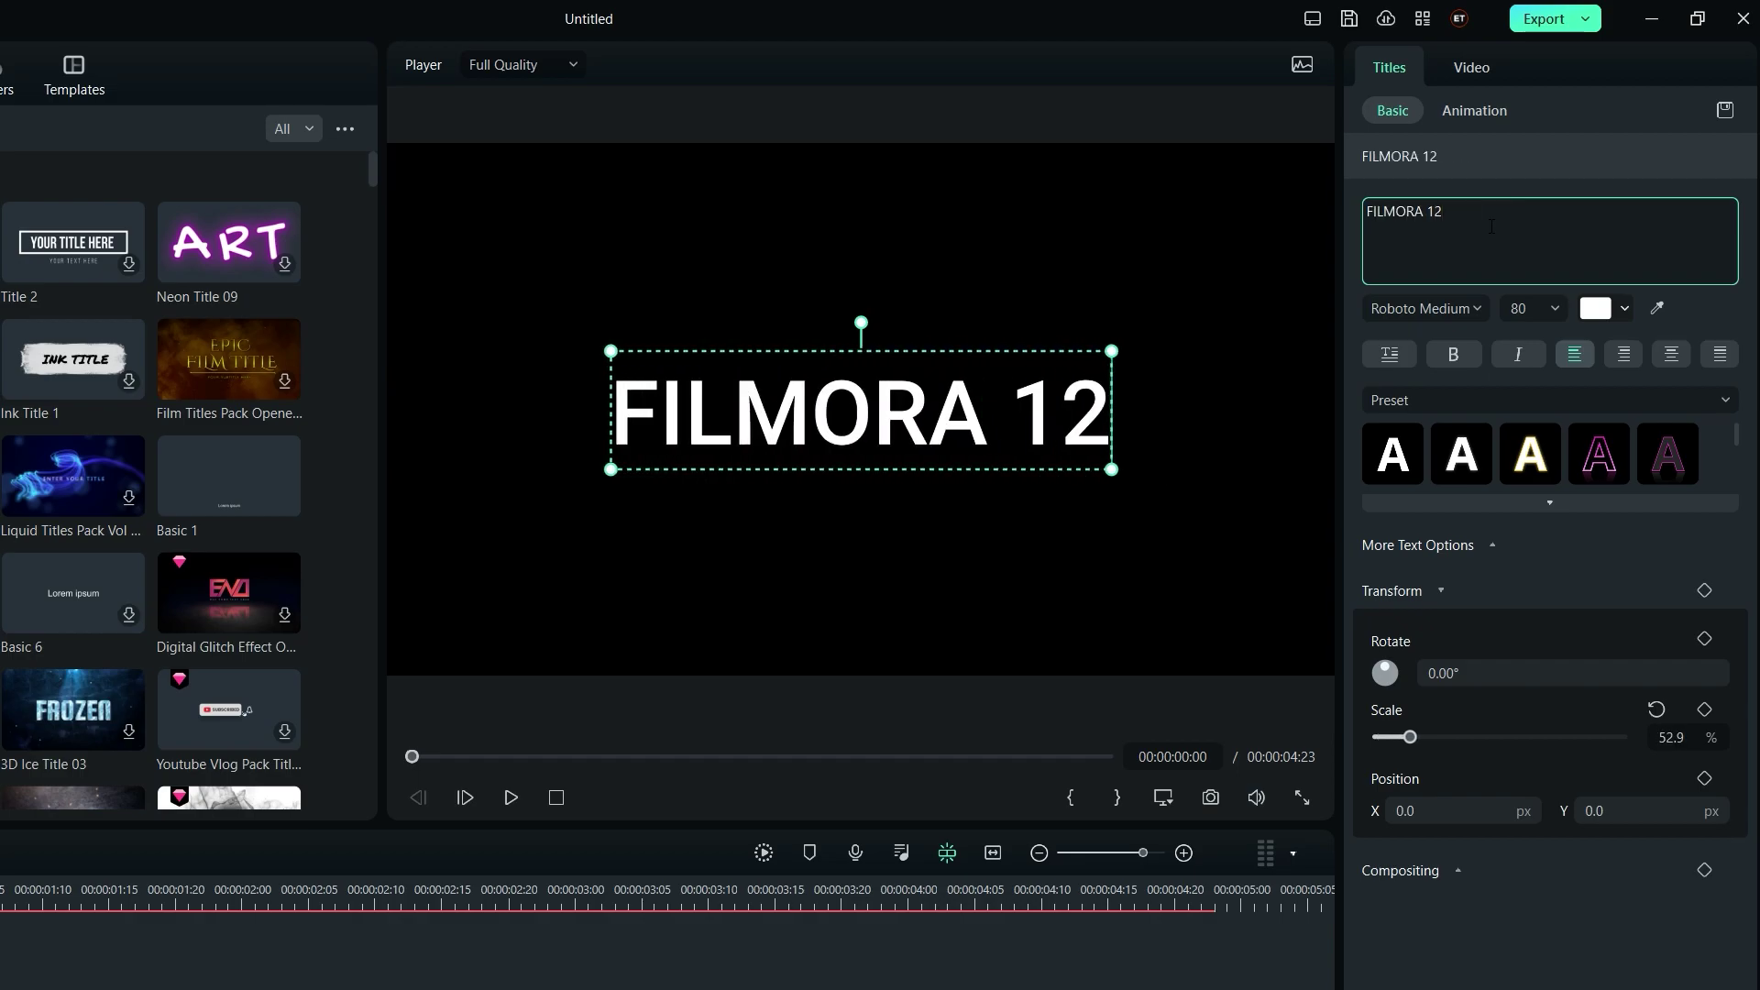
{"action": "left_click", "coordinate": [1472, 312]}
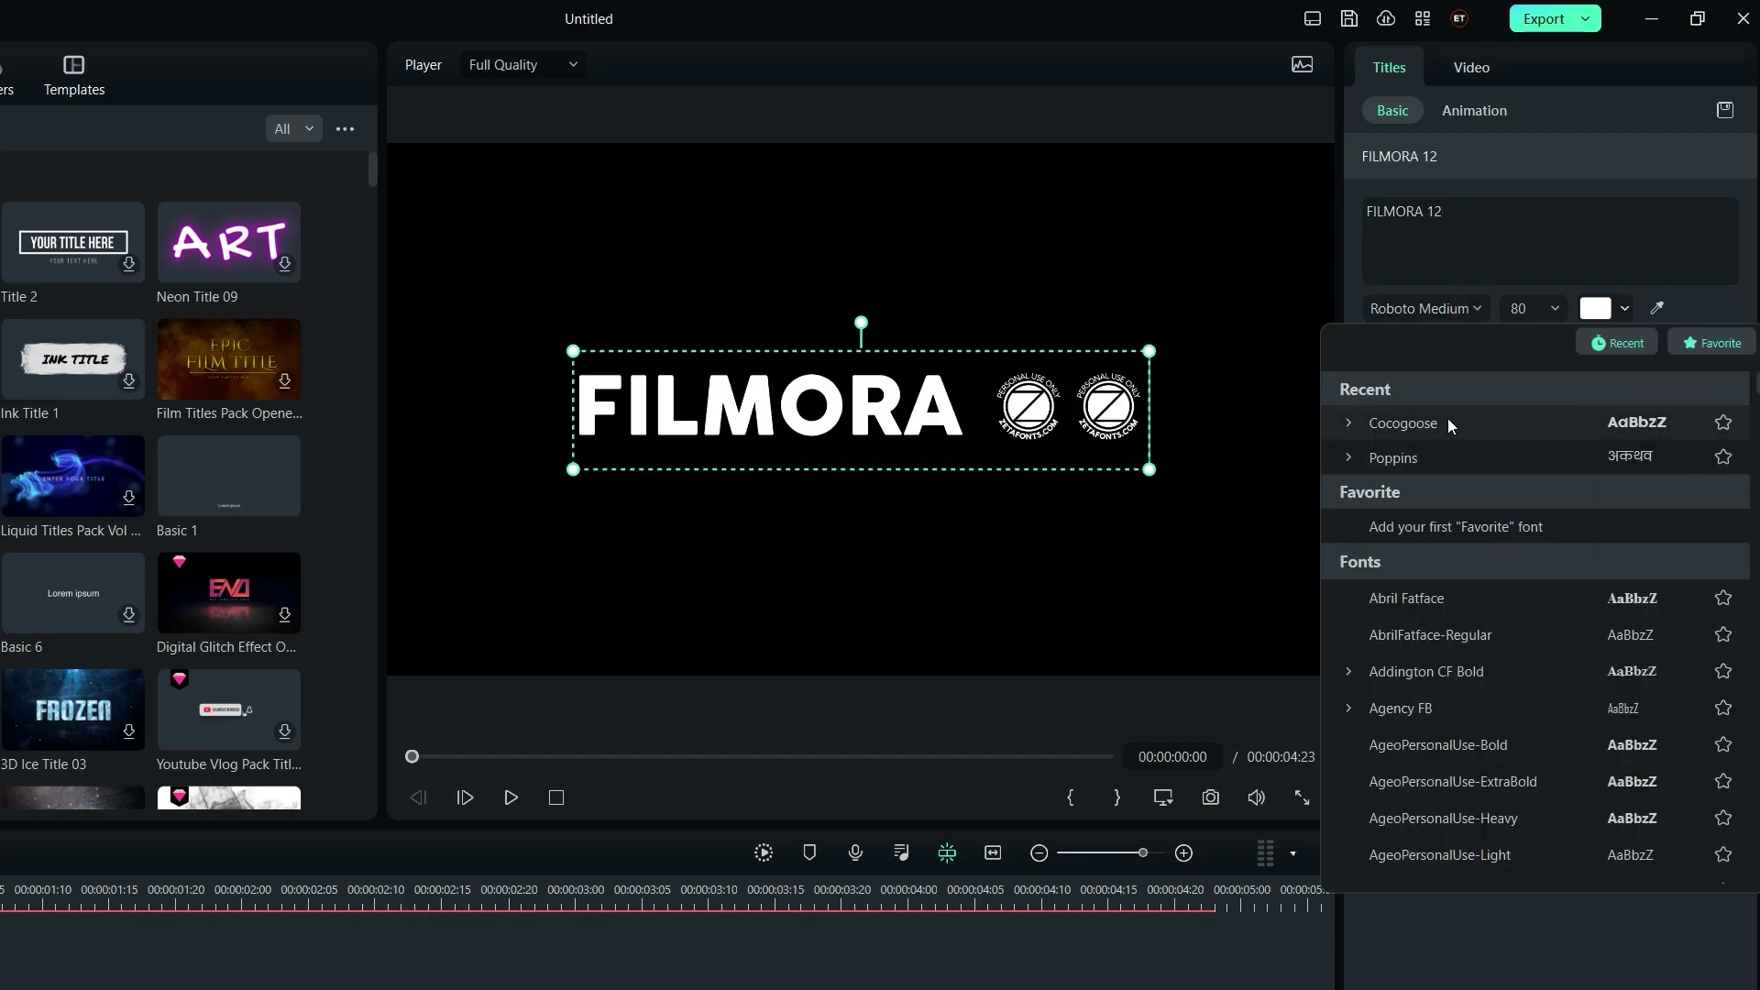
{"action": "left_click", "coordinate": [1441, 453]}
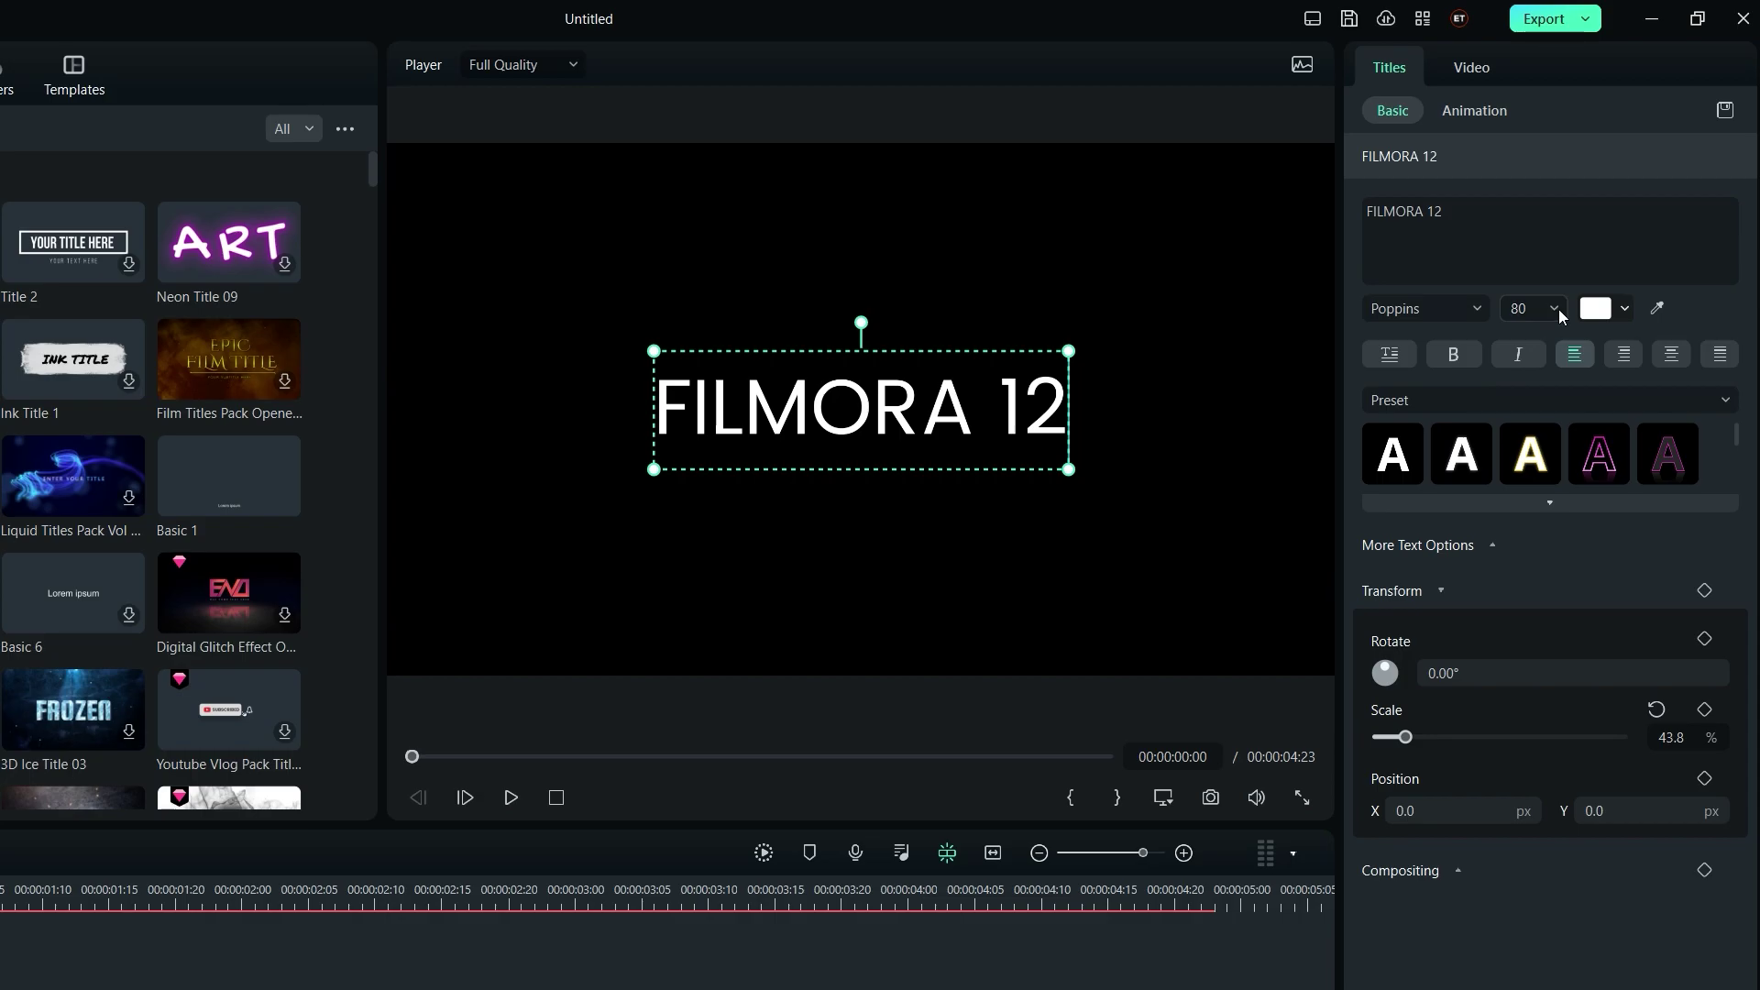
{"action": "left_click", "coordinate": [1558, 310]}
{"action": "scroll", "coordinate": [1529, 421], "scroll_direction": "down", "scroll_amount": 1}
{"action": "left_click", "coordinate": [1520, 476]}
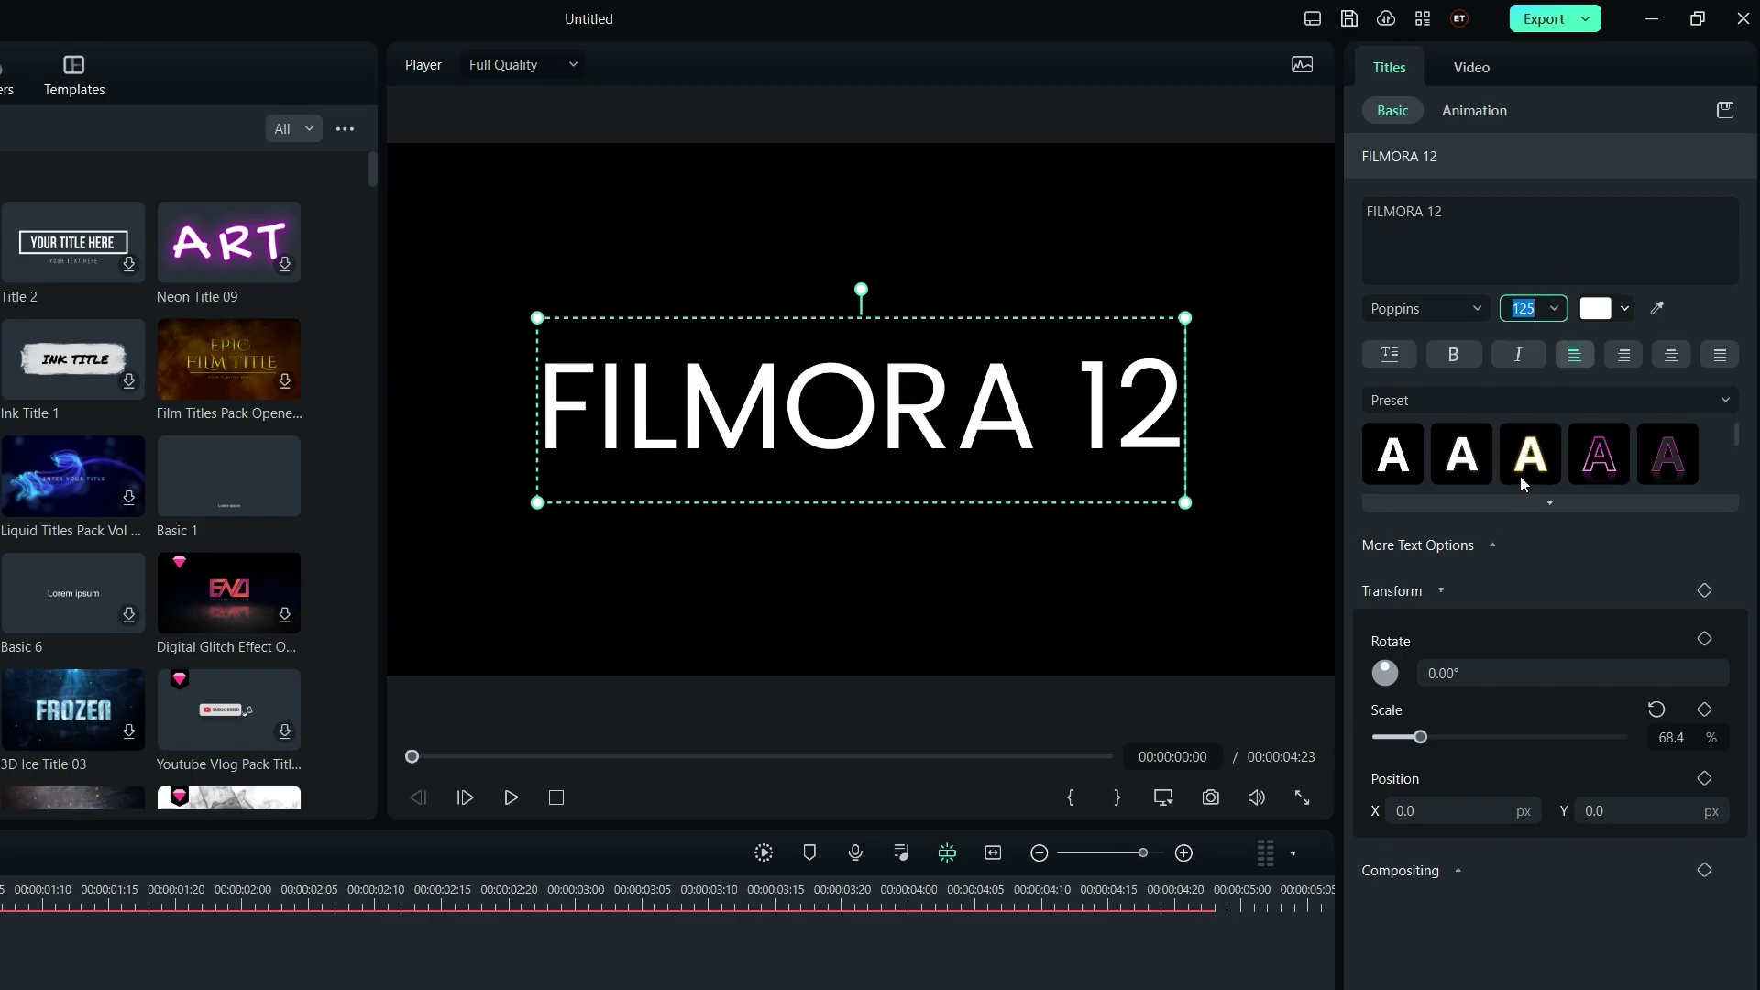
Step: Try teal-green and magenta text colours, then set the title back to white
{"action": "left_click", "coordinate": [1622, 308]}
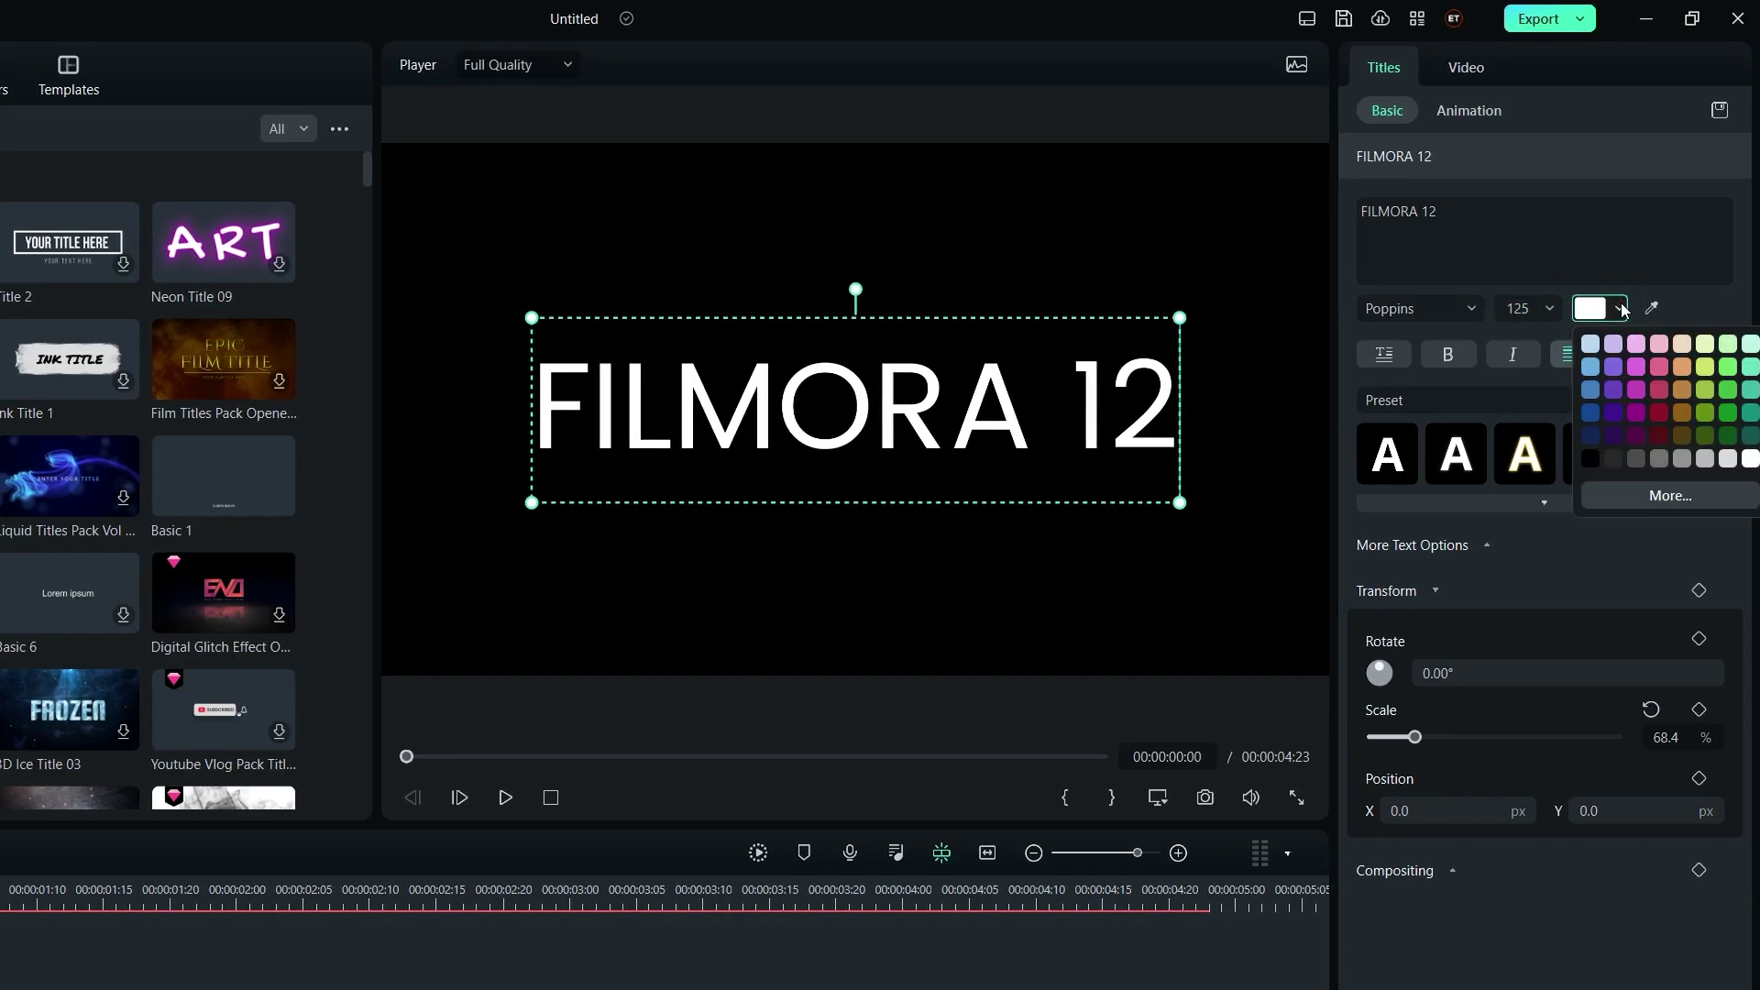
{"action": "left_click", "coordinate": [1750, 389]}
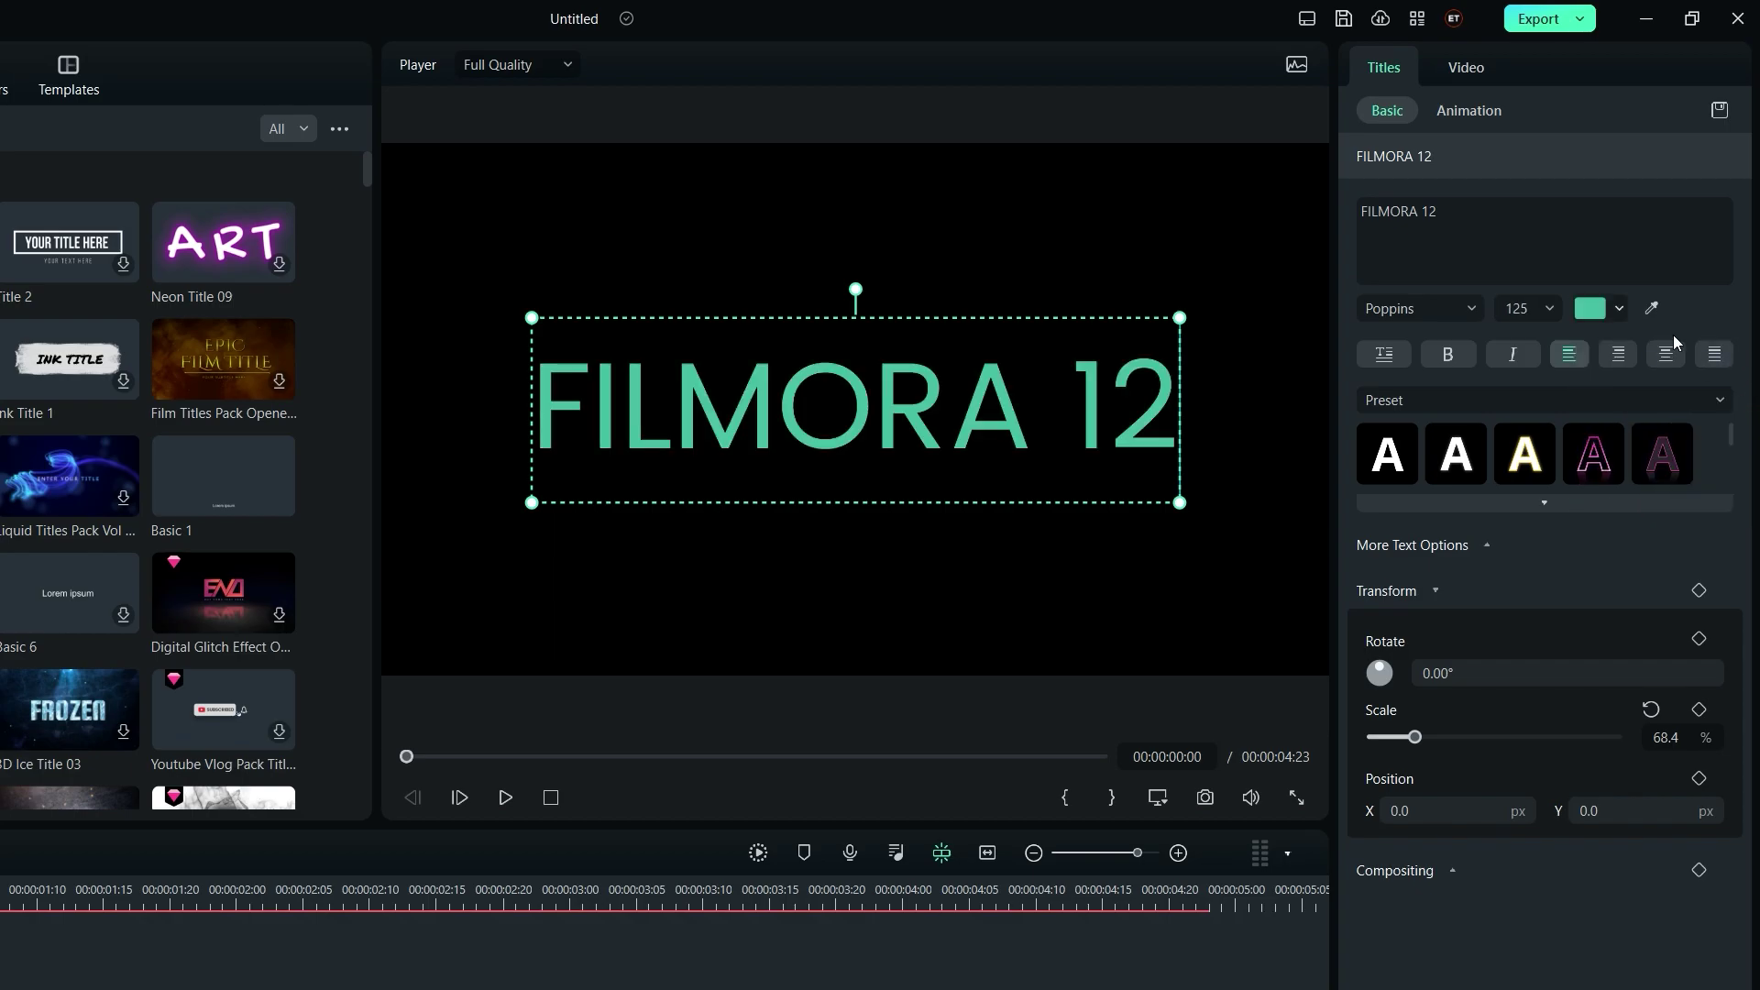
{"action": "left_click", "coordinate": [1653, 313]}
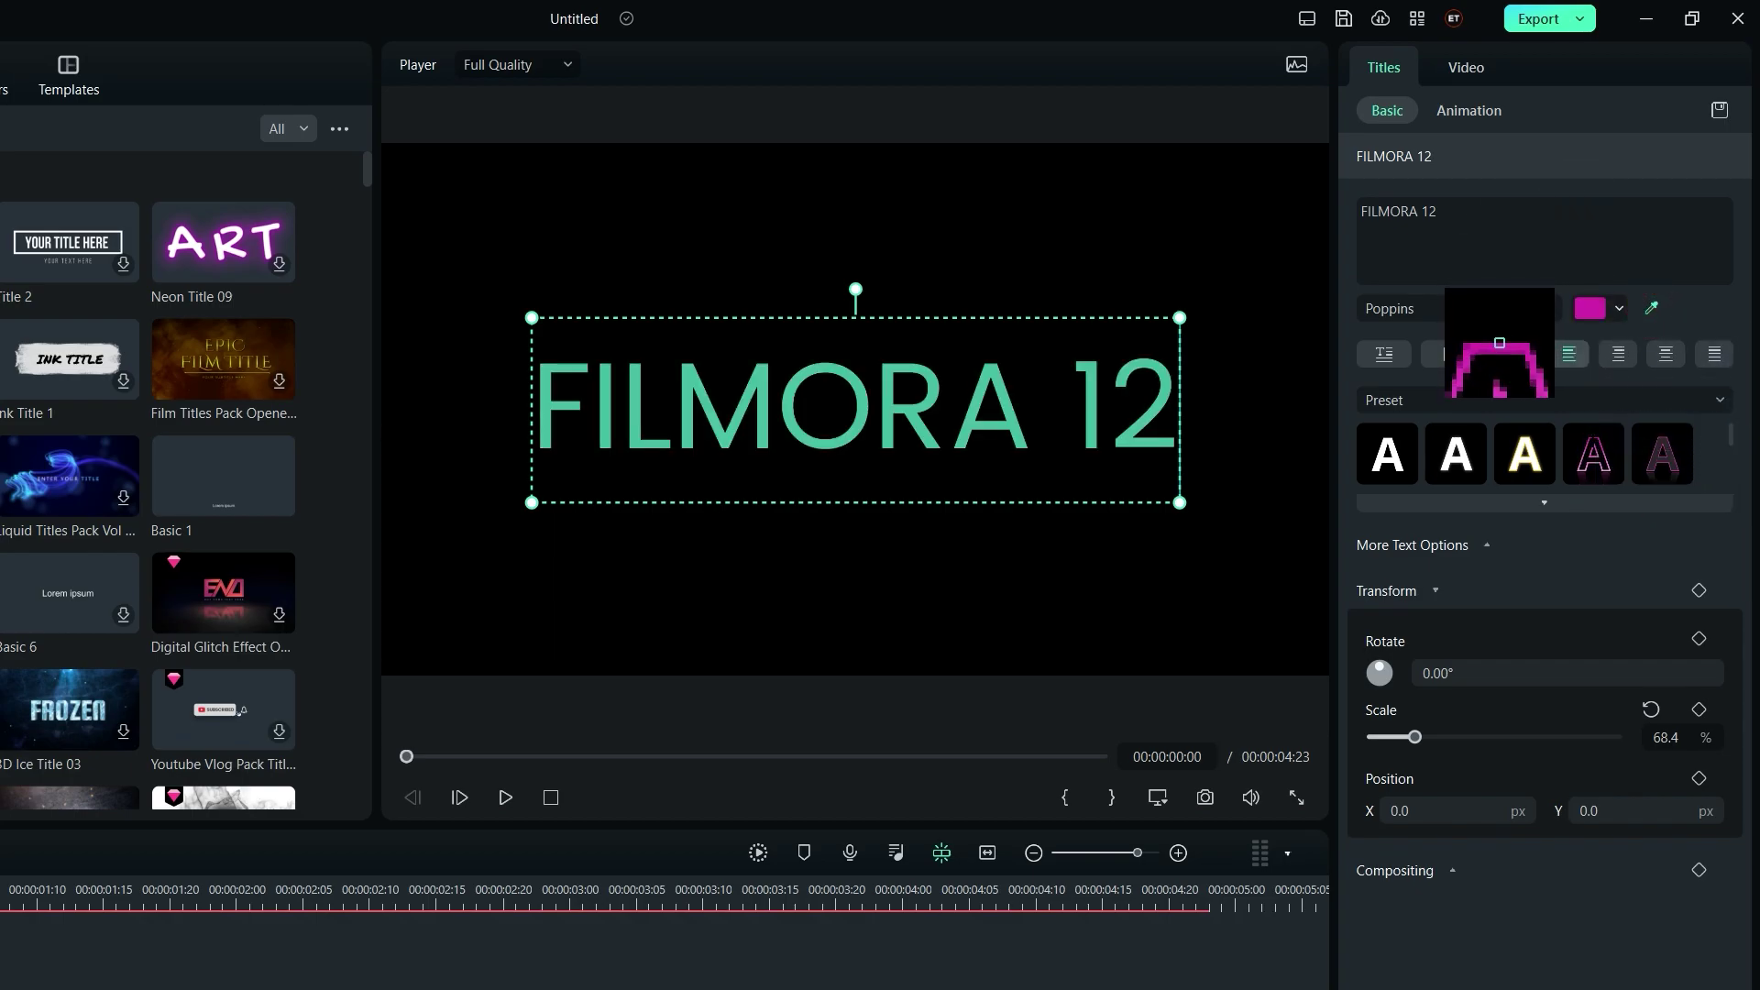
{"action": "left_click", "coordinate": [1593, 440]}
{"action": "left_click", "coordinate": [1619, 308]}
{"action": "left_click", "coordinate": [1720, 452]}
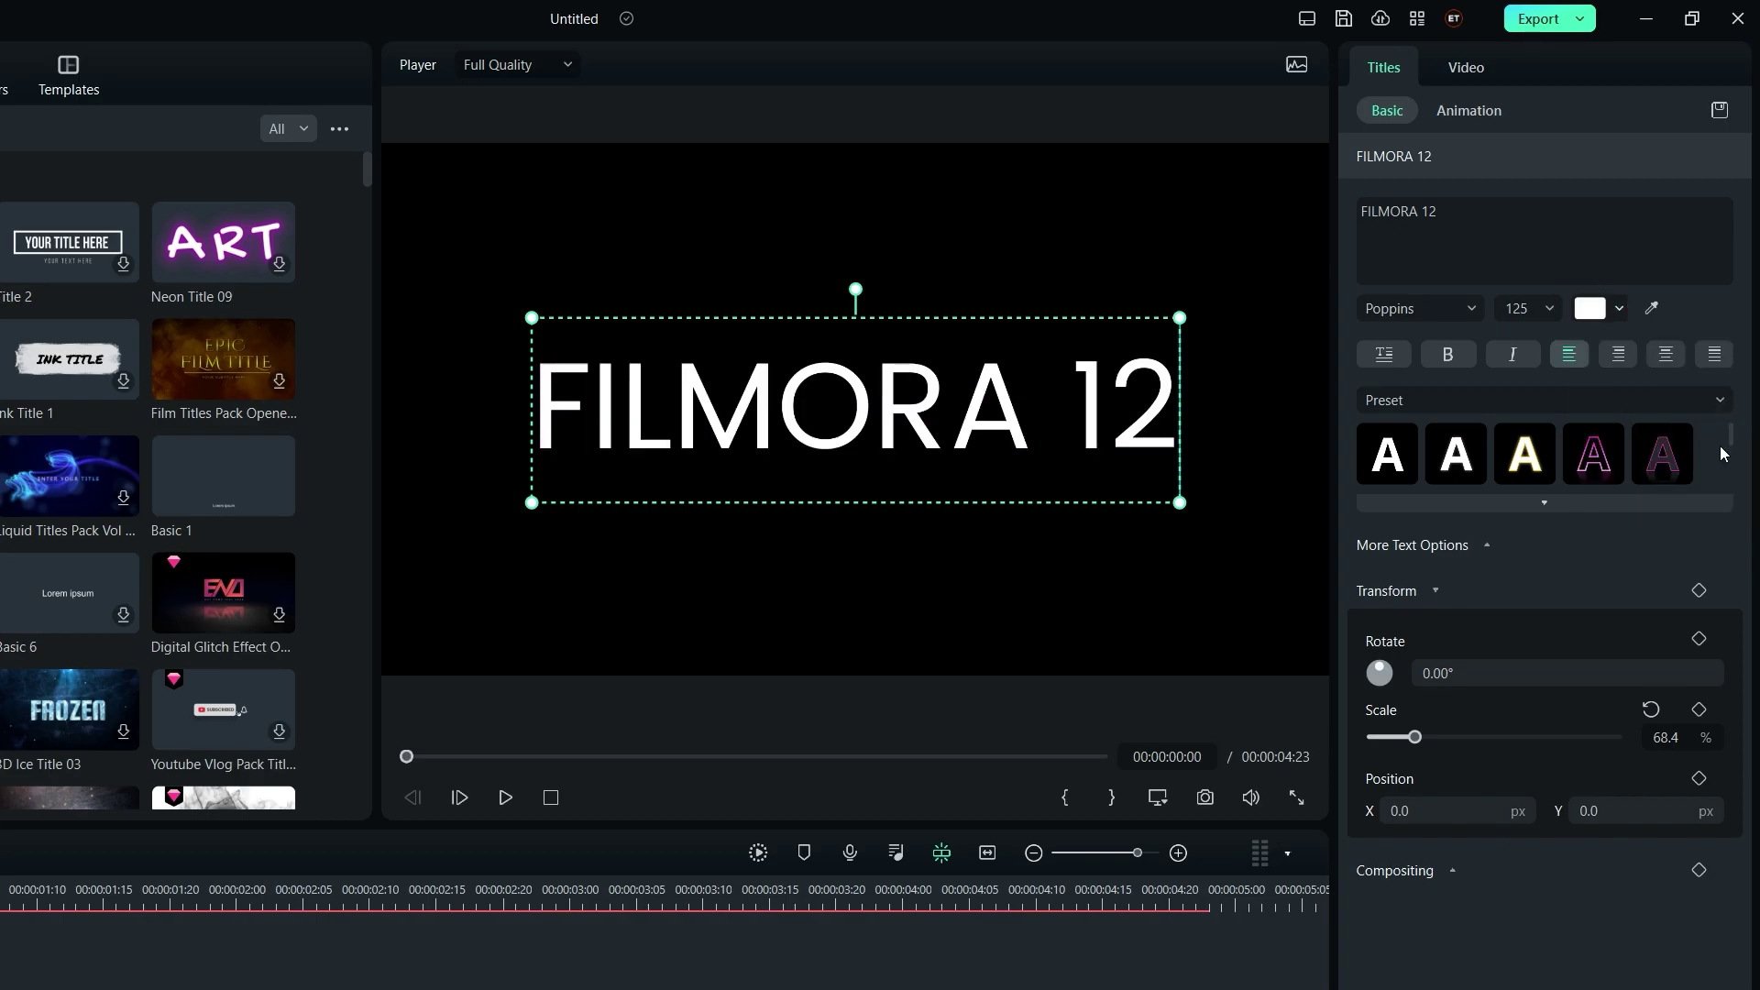
Step: Make the title bold, trying vertical and italic text but leaving both off
{"action": "left_click", "coordinate": [1390, 355]}
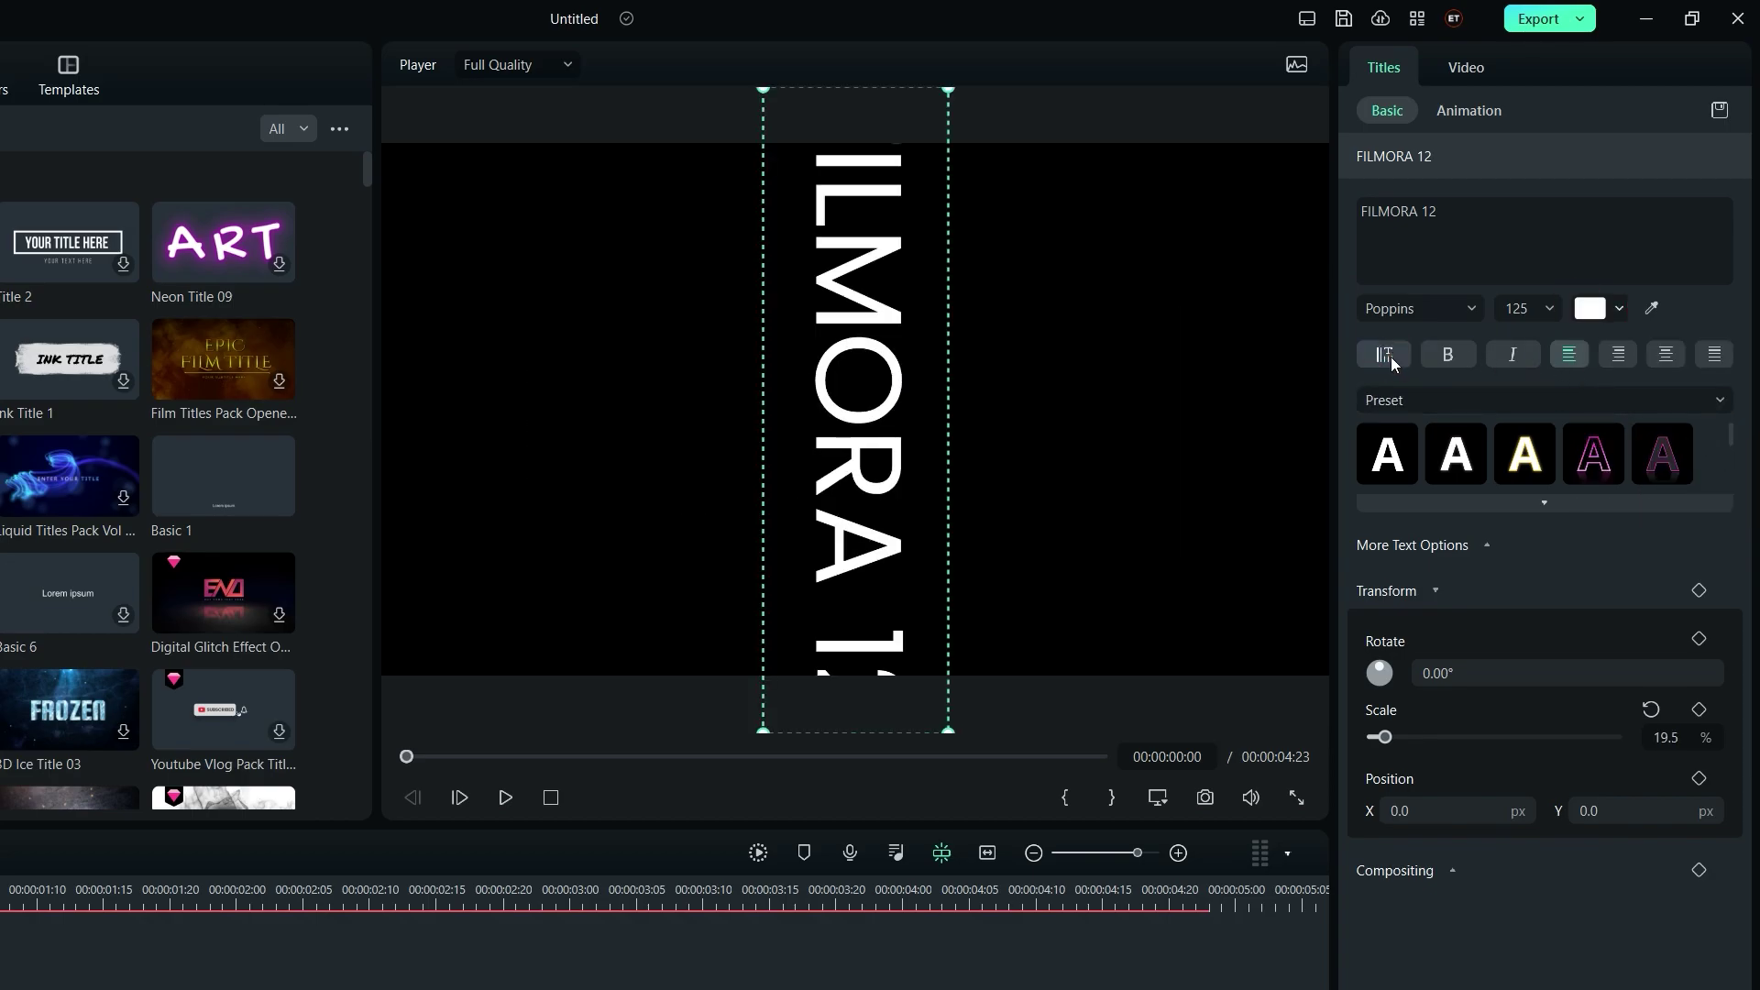
{"action": "left_click", "coordinate": [1396, 356]}
{"action": "left_click", "coordinate": [1466, 358]}
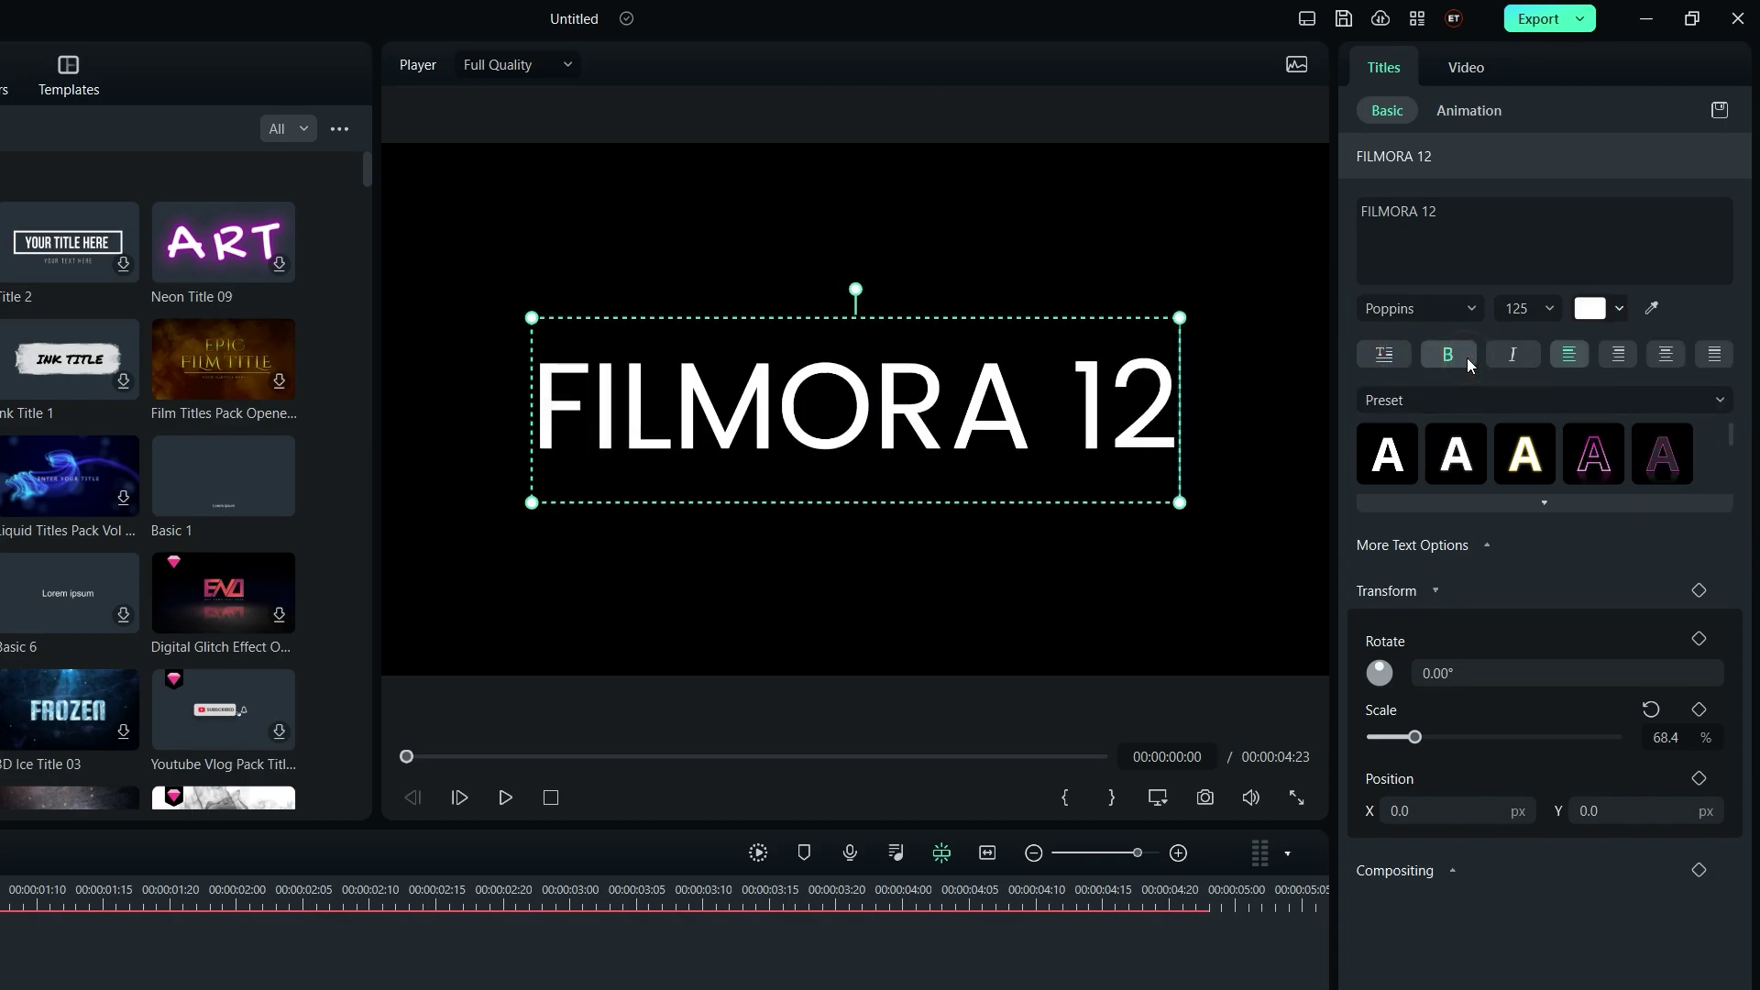
{"action": "left_click", "coordinate": [1506, 363]}
{"action": "left_click", "coordinate": [1506, 365]}
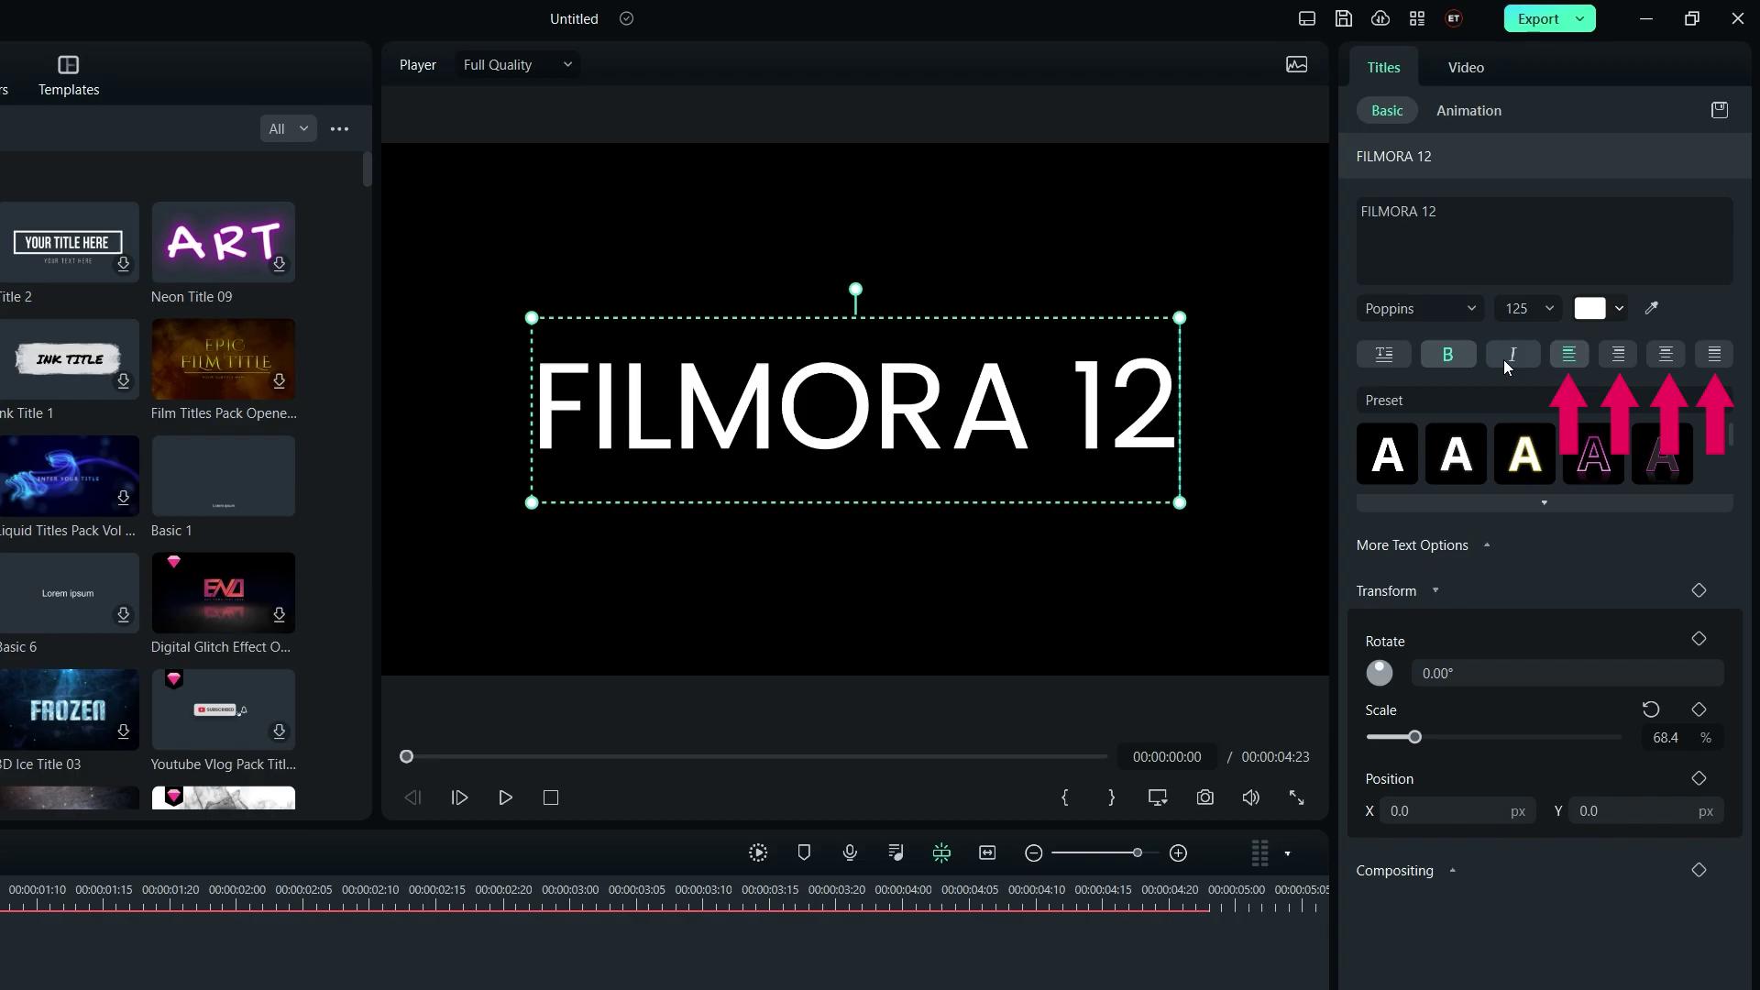
Step: Try pink outline, yellow glow and WordArt styles, keeping the plain white look
{"action": "left_click", "coordinate": [1536, 400]}
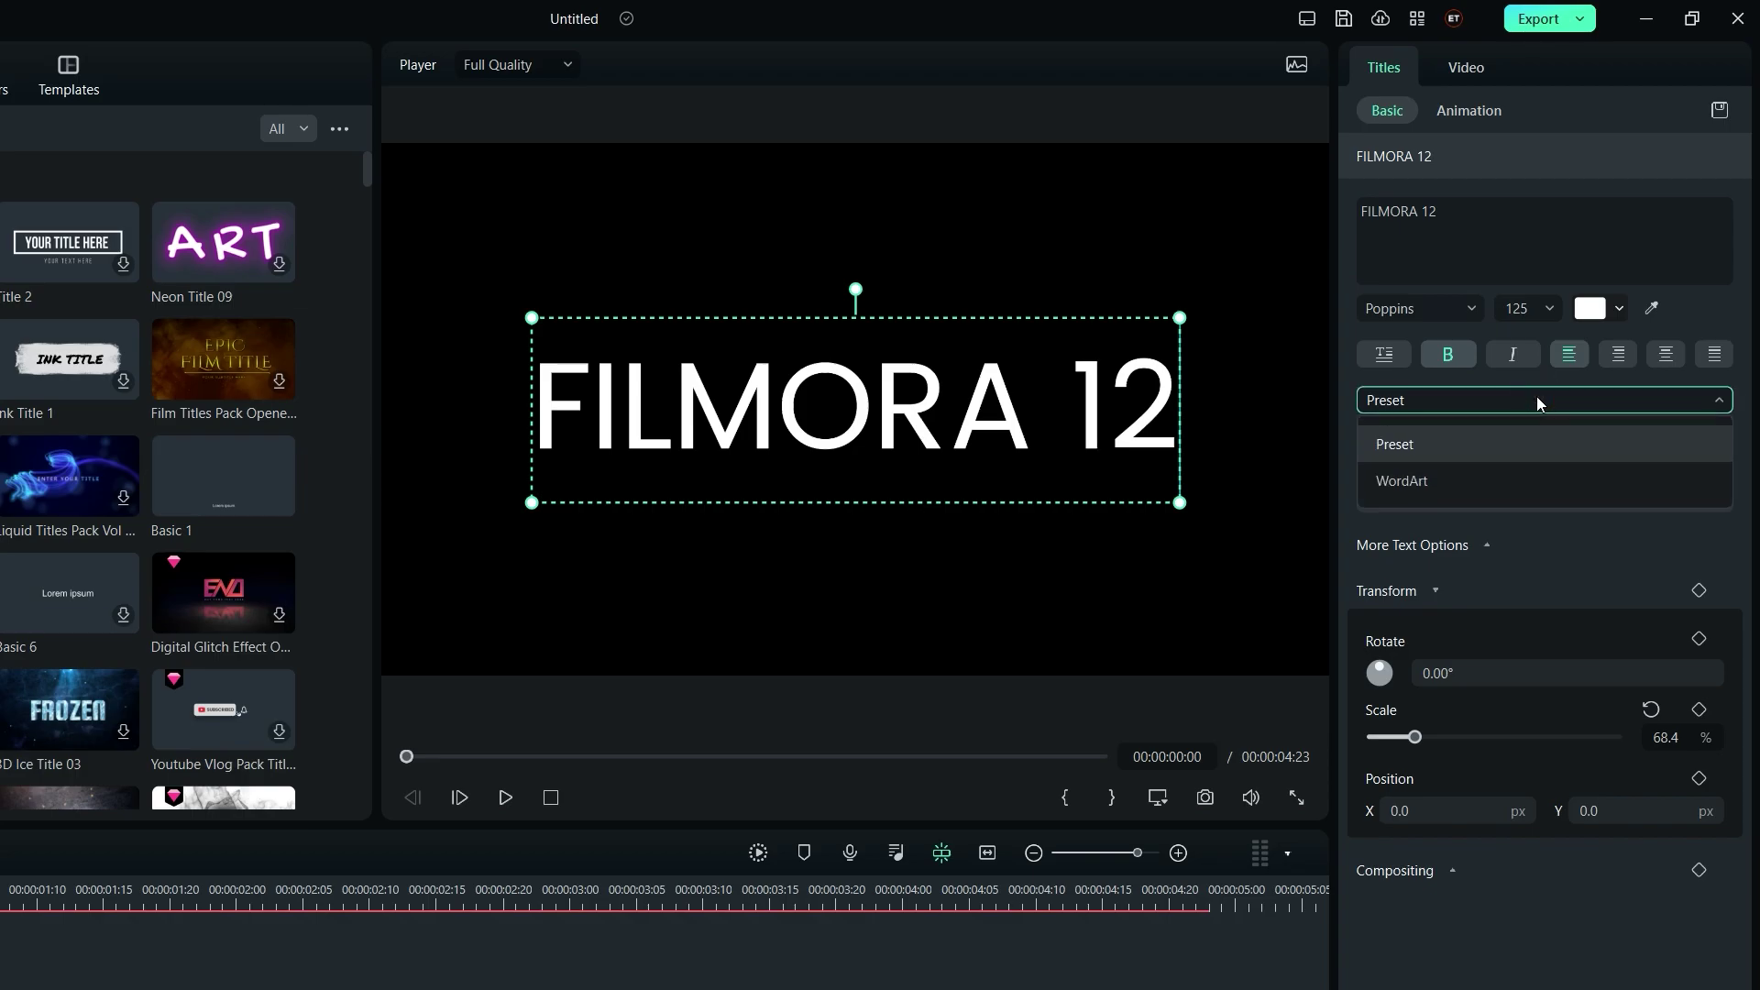
{"action": "left_click", "coordinate": [1540, 440]}
{"action": "left_click", "coordinate": [1545, 501]}
{"action": "left_click", "coordinate": [1593, 454]}
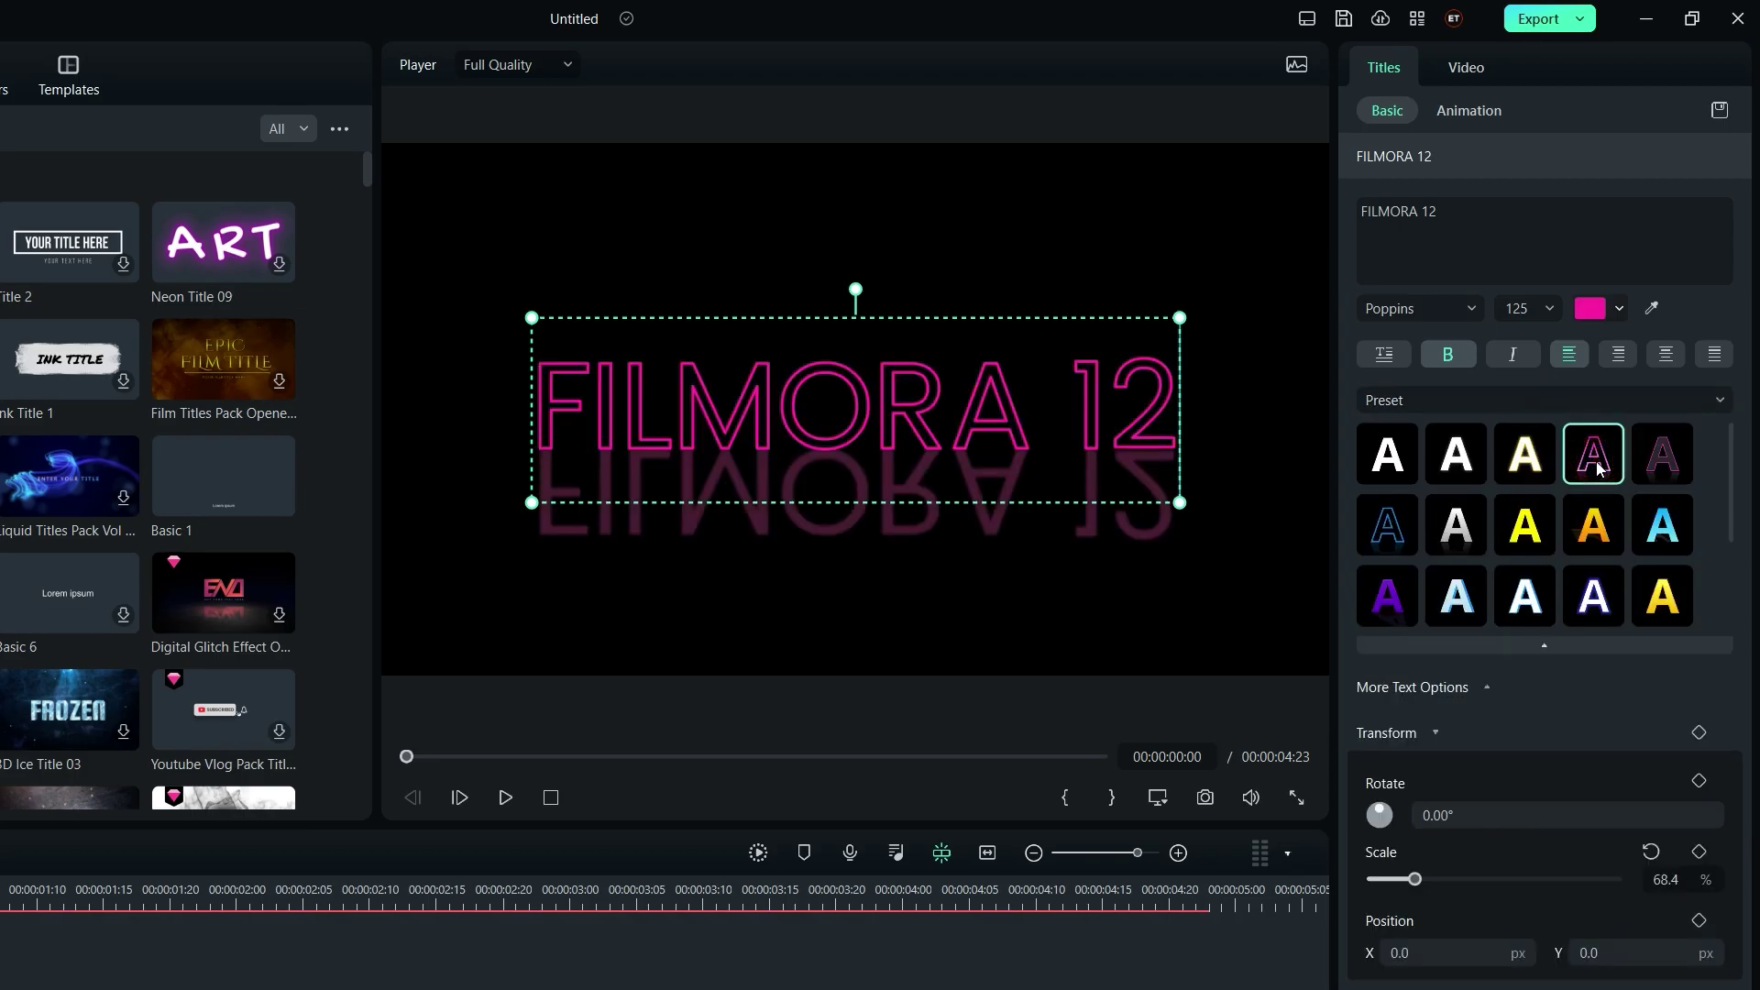
{"action": "left_click", "coordinate": [1525, 458]}
{"action": "left_click", "coordinate": [1389, 472]}
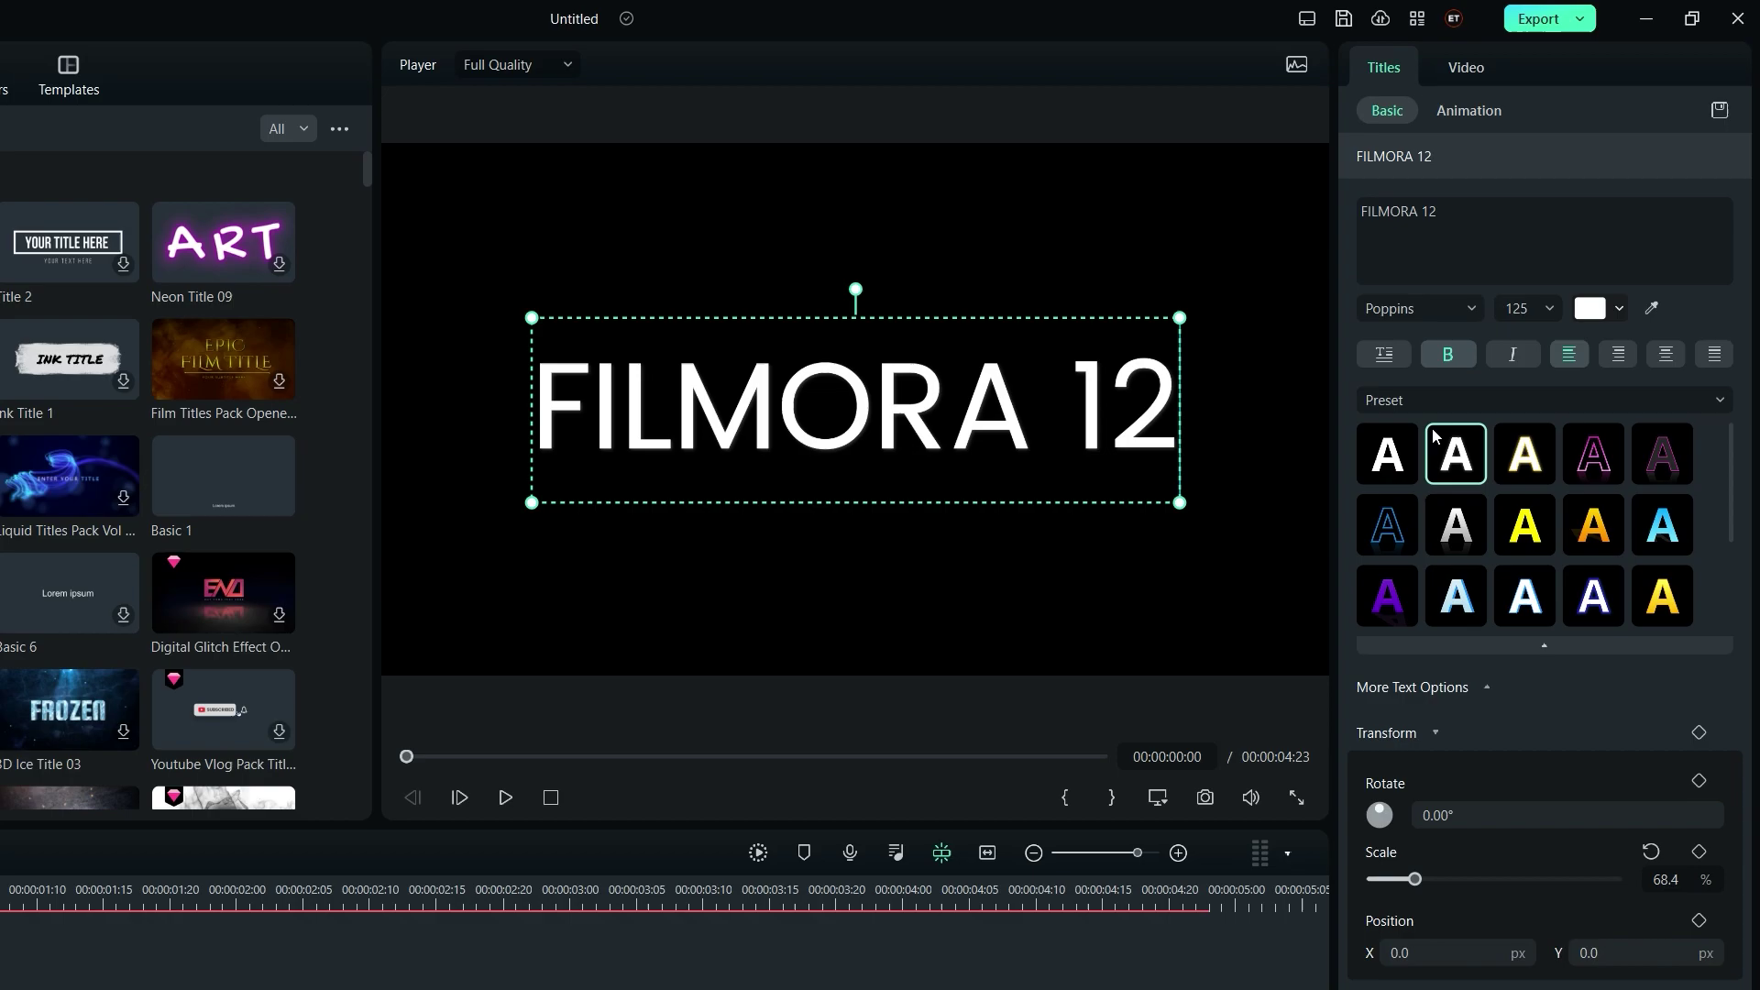
{"action": "left_click", "coordinate": [1454, 400]}
{"action": "left_click", "coordinate": [1454, 476]}
{"action": "left_click", "coordinate": [1522, 532]}
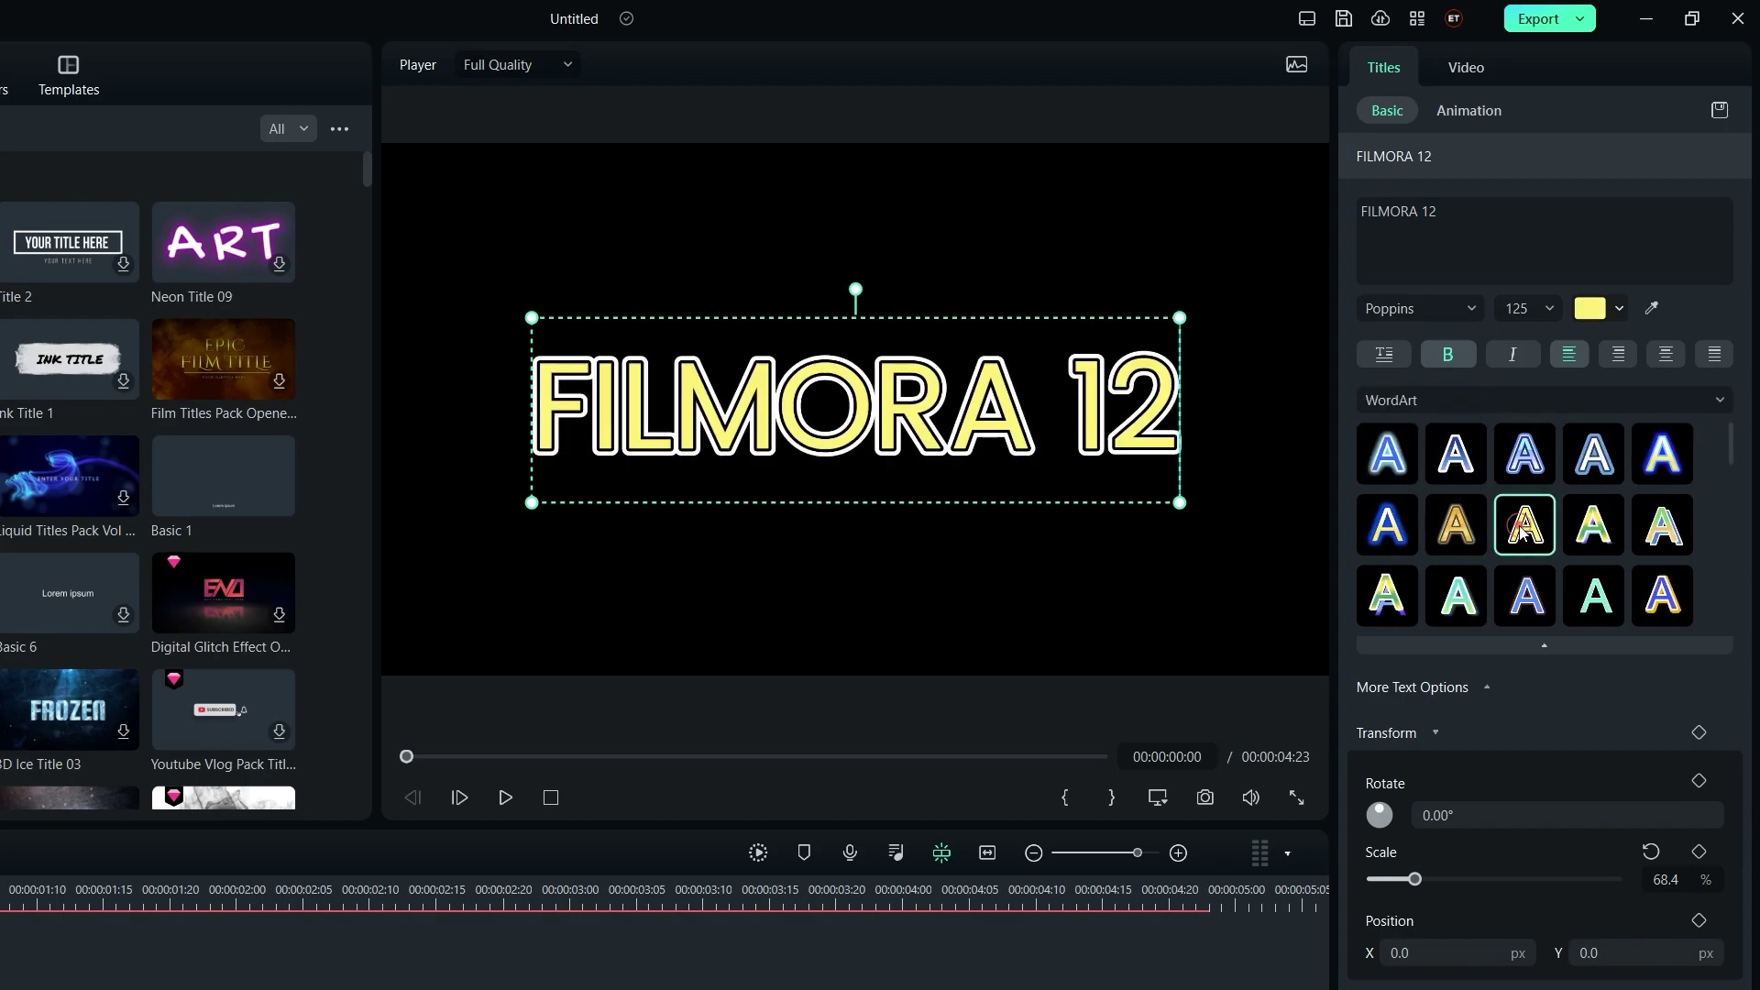
{"action": "left_click", "coordinate": [1528, 594]}
{"action": "scroll", "coordinate": [1528, 594], "scroll_direction": "down", "scroll_amount": 3}
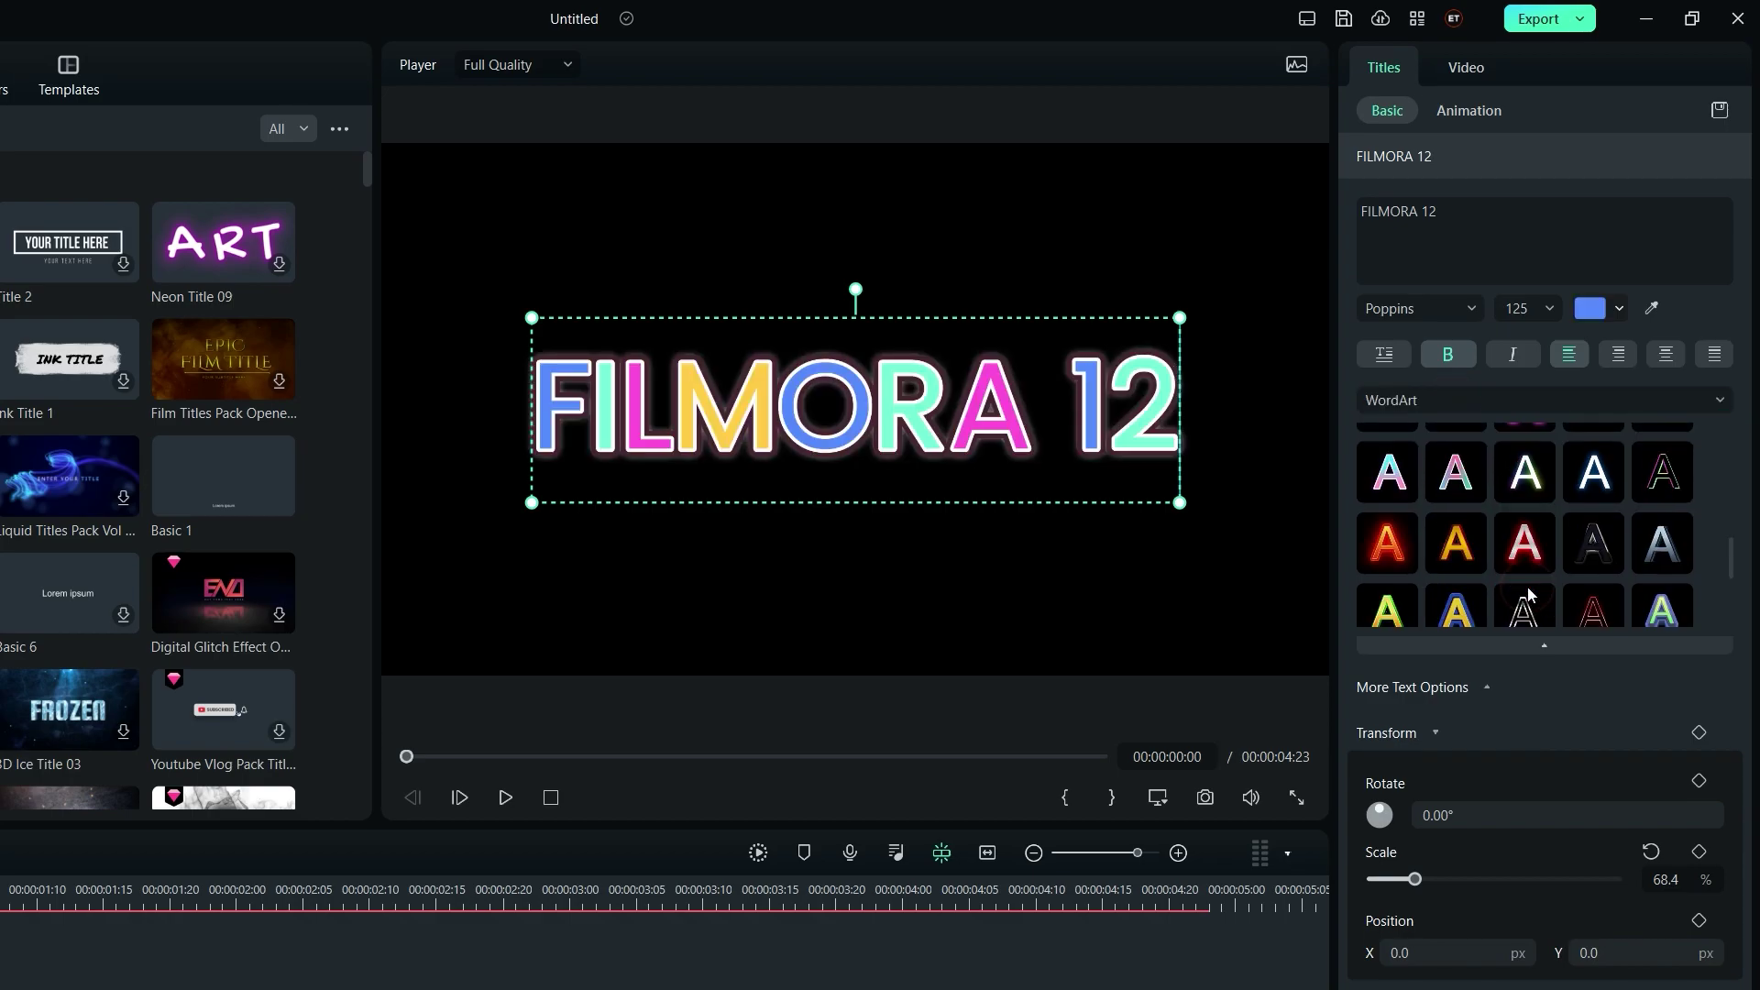
Step: Set letter spacing to 2 and keep the title centred after testing alignments
{"action": "left_click", "coordinate": [1485, 683]}
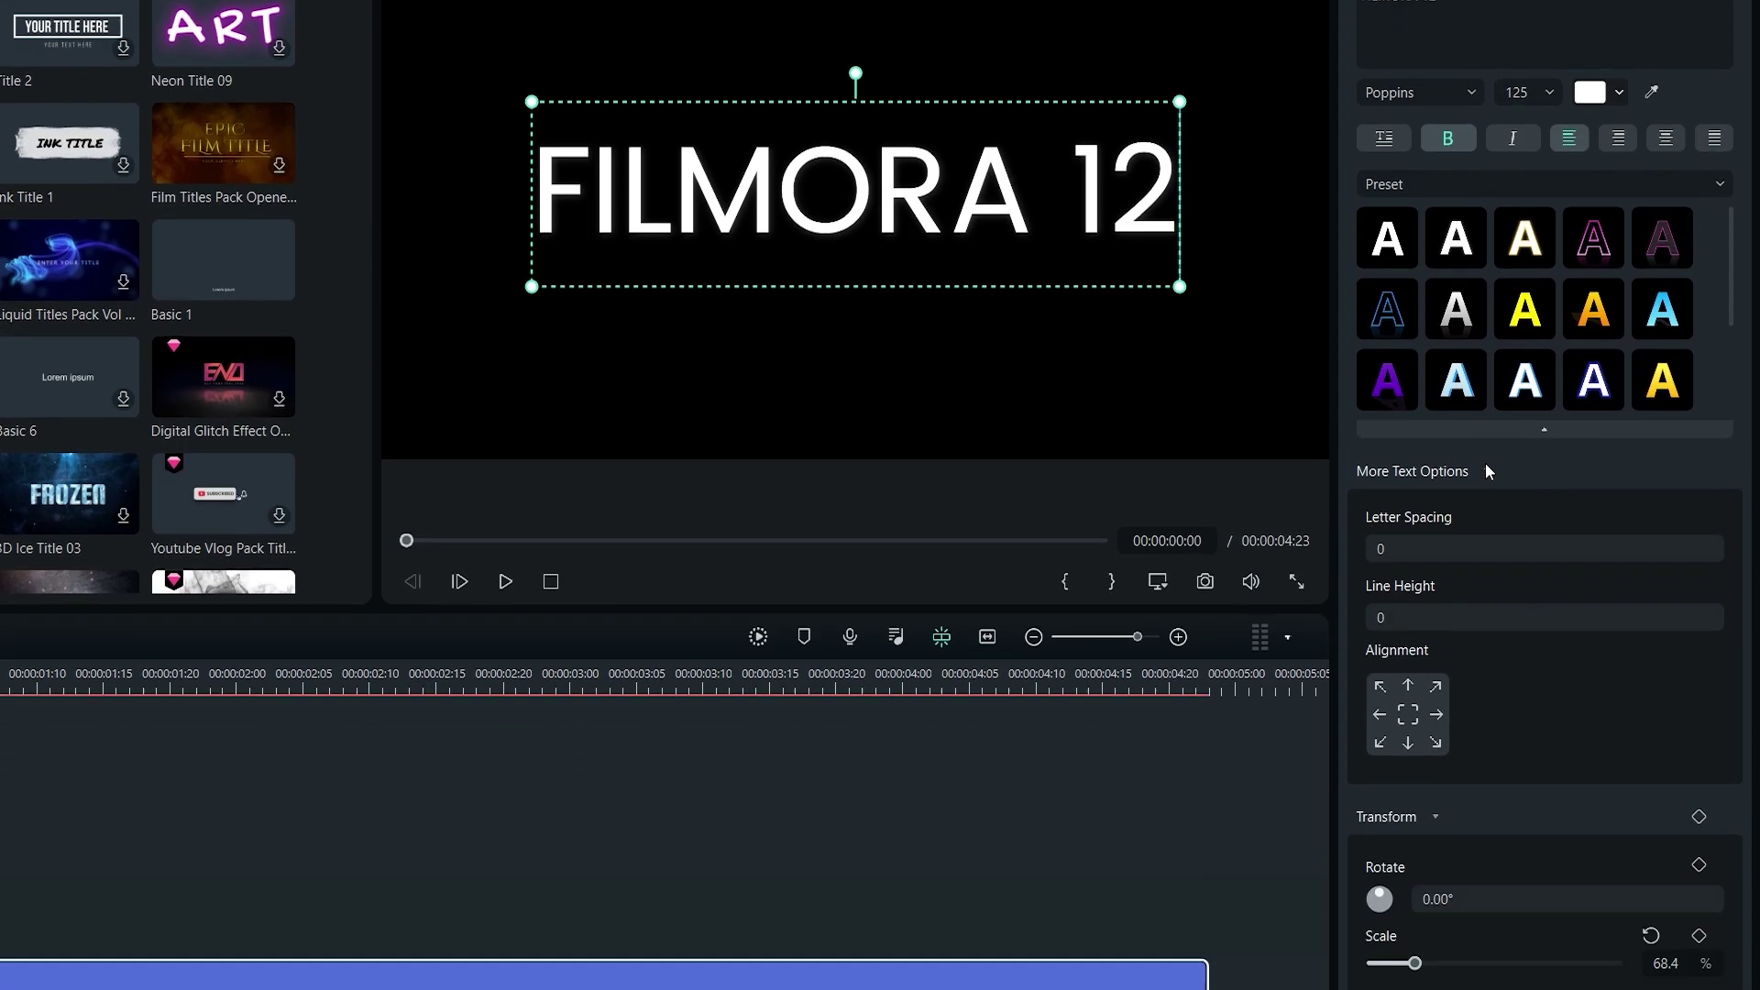
{"action": "left_click", "coordinate": [1396, 761]}
{"action": "type", "text": "52"}
{"action": "key", "text": "Home"}
{"action": "key", "text": "Delete"}
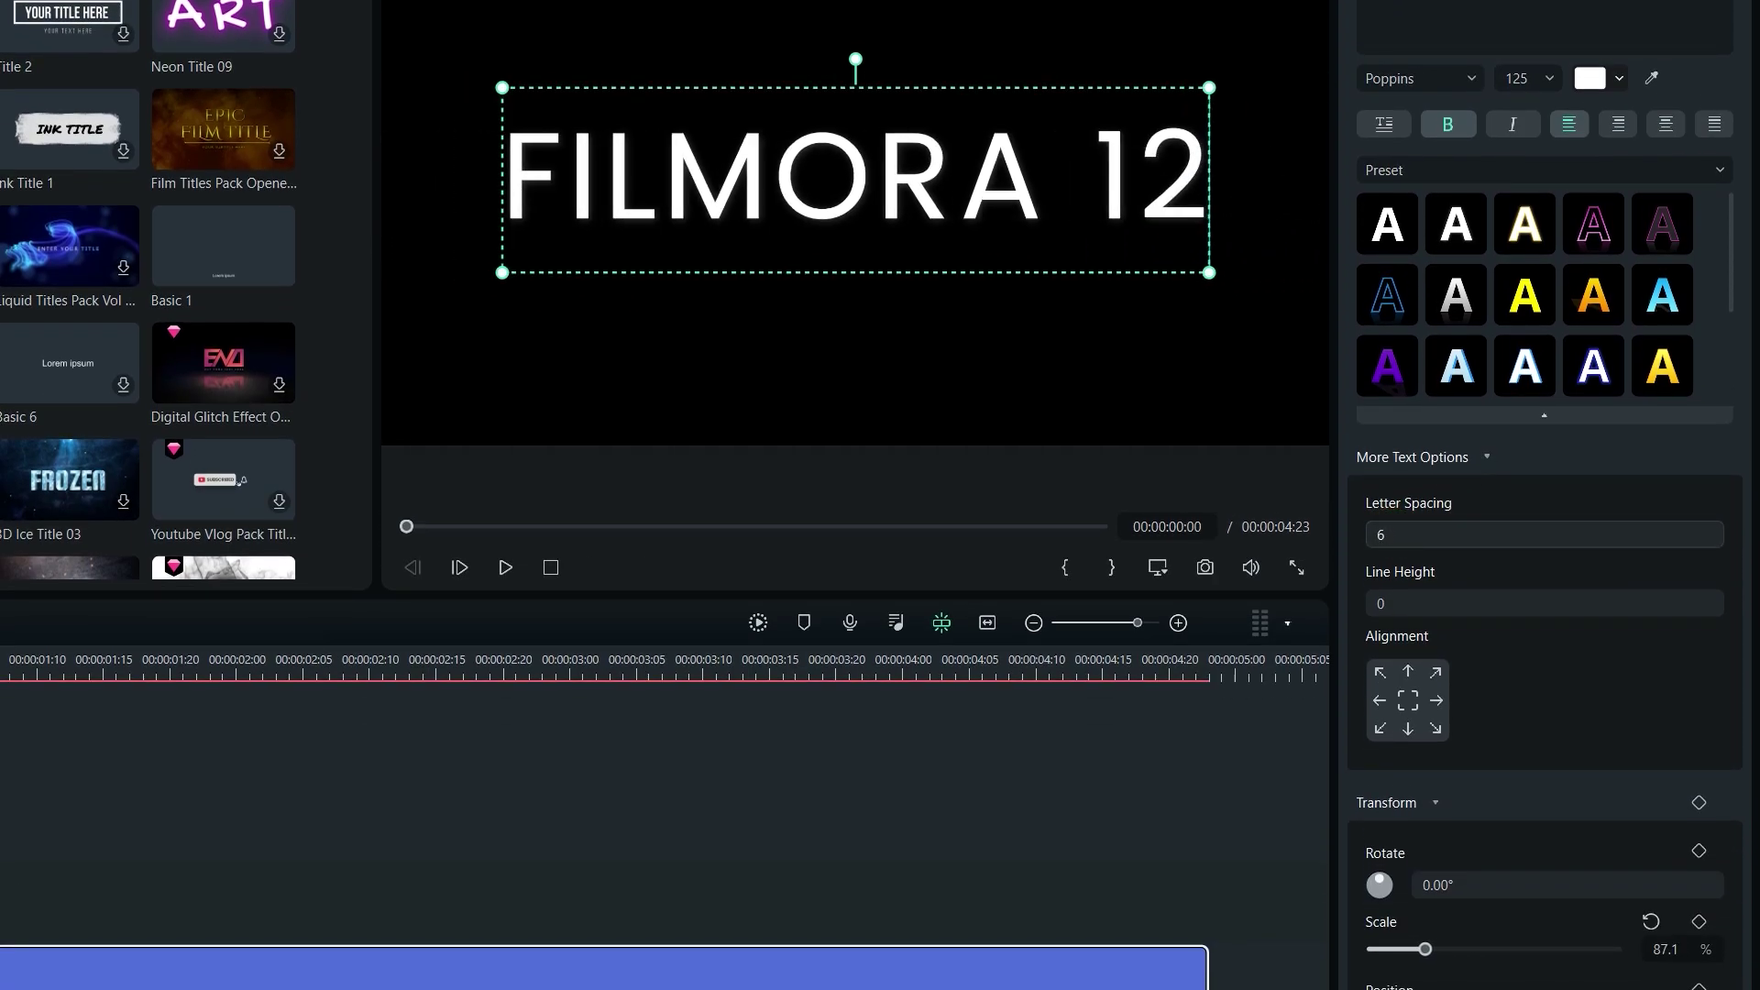
{"action": "left_click", "coordinate": [1408, 701]}
{"action": "left_click", "coordinate": [1436, 701]}
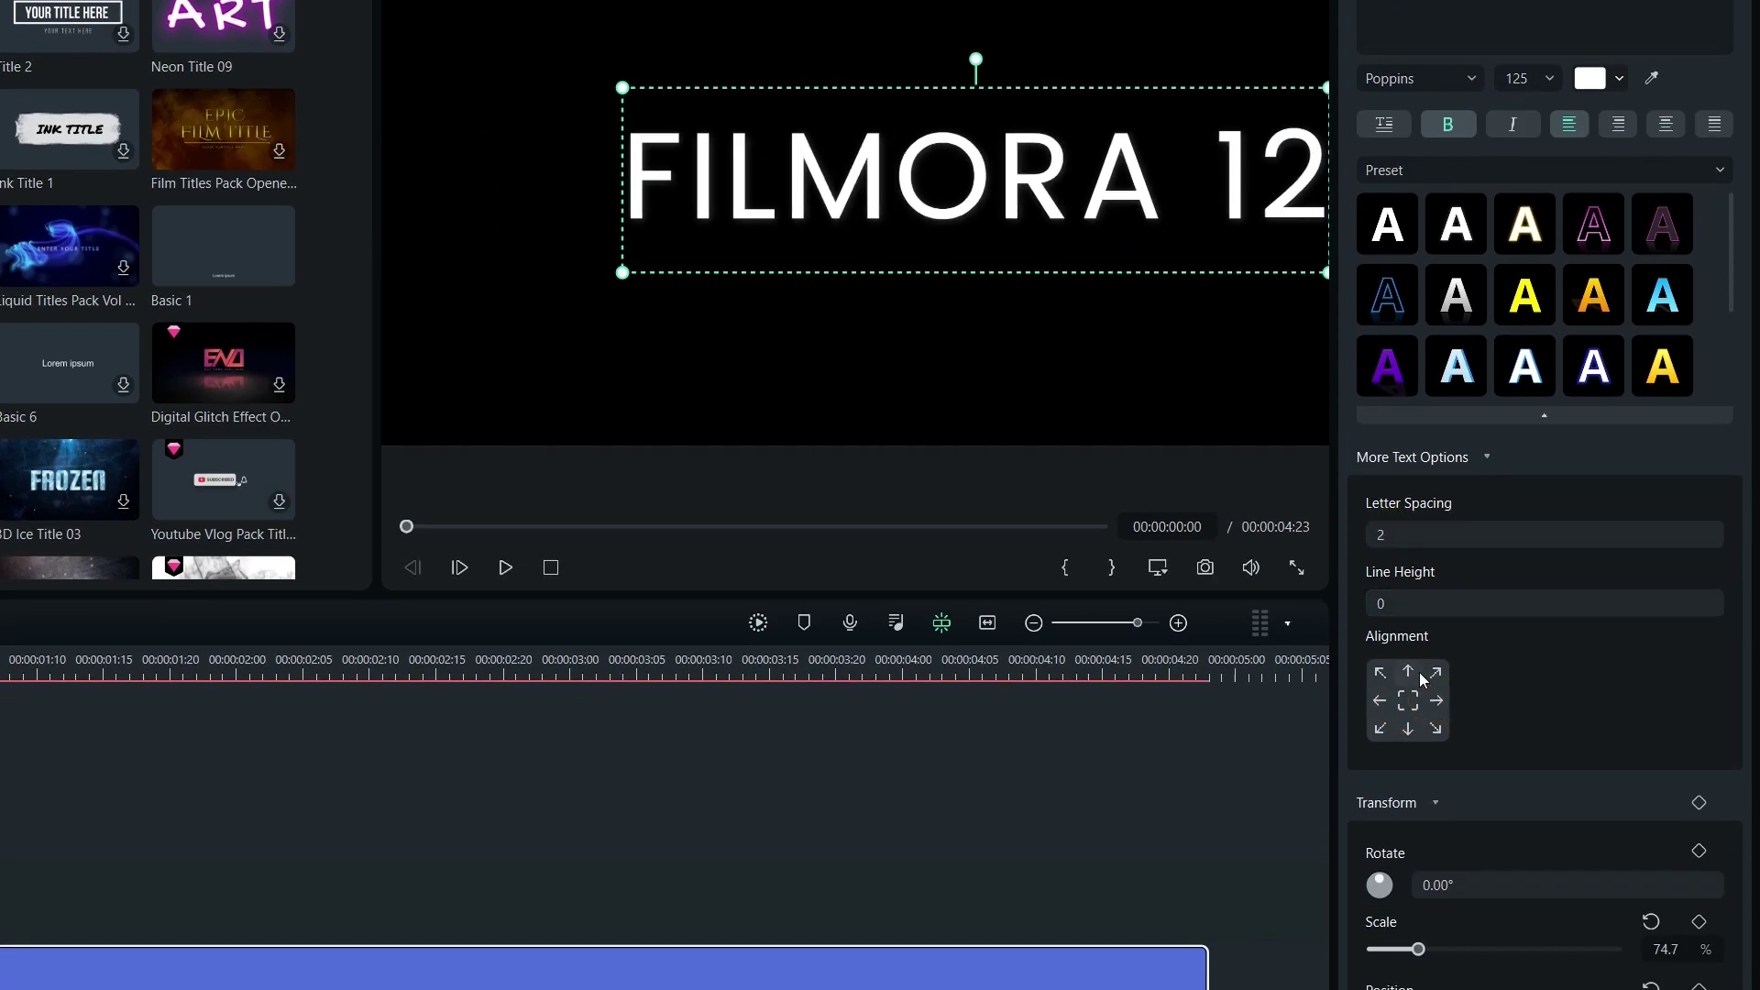
{"action": "left_click", "coordinate": [1408, 729]}
{"action": "left_click", "coordinate": [1408, 702]}
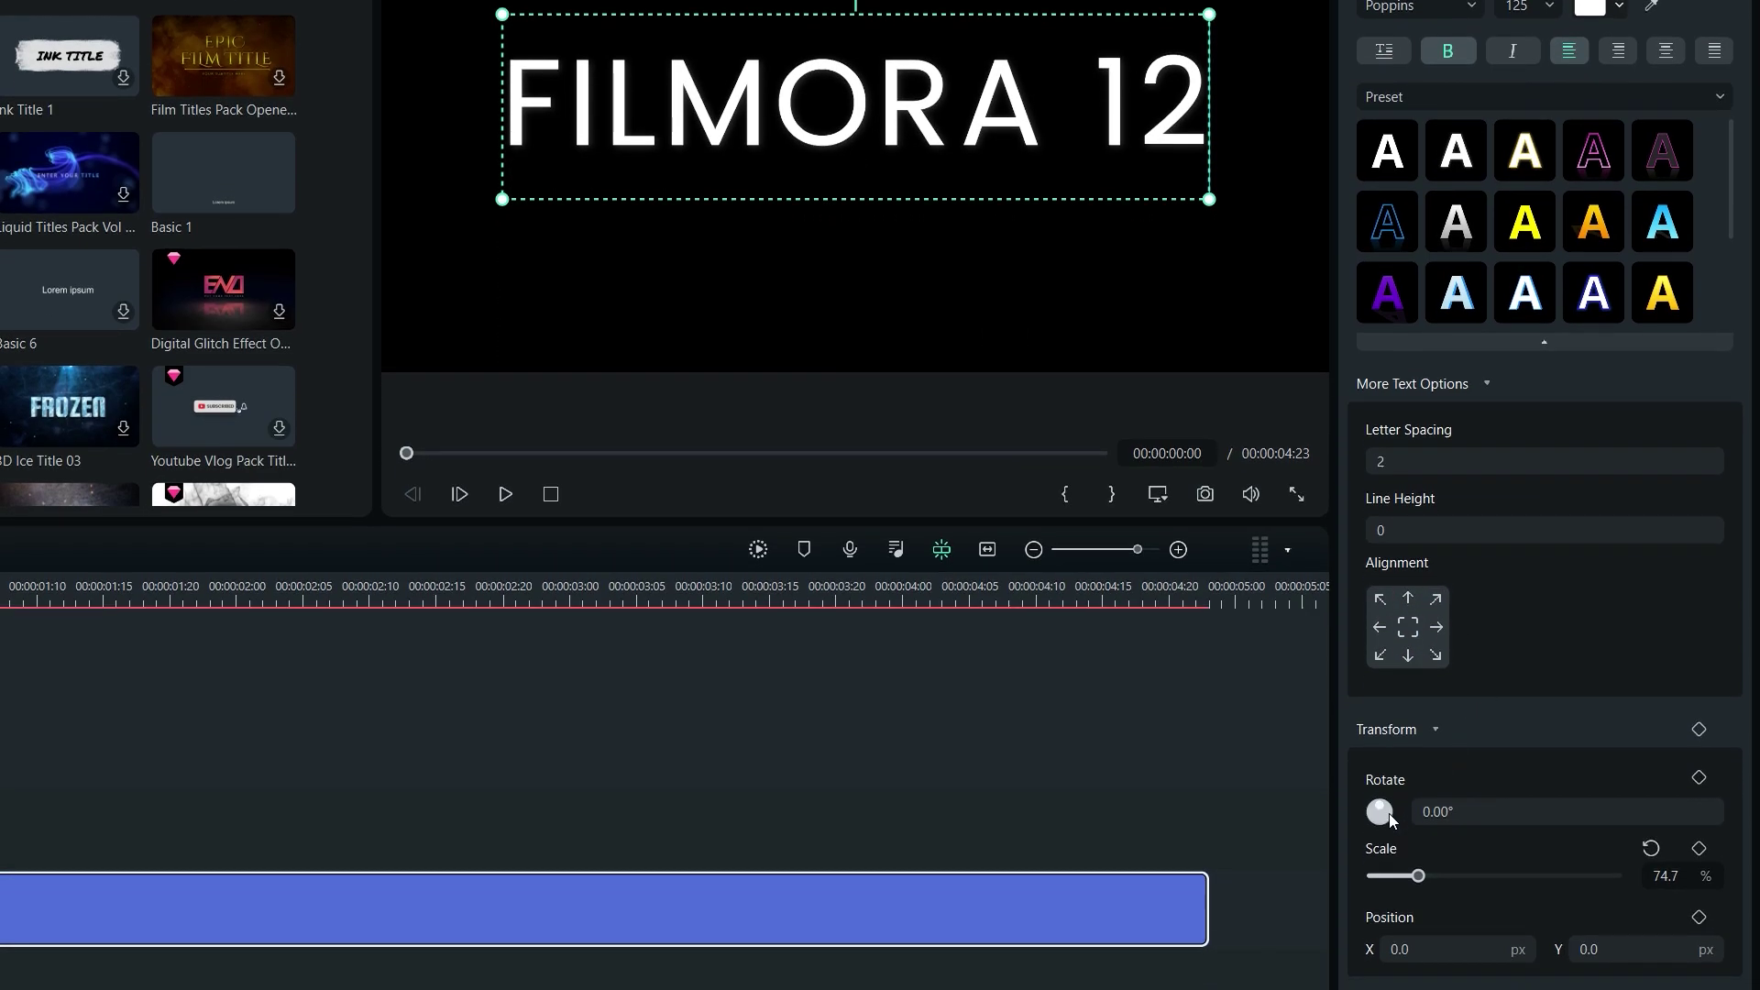
Step: Scale the title to 75.9%, undoing the rotation, position and keyframe changes
{"action": "left_click_drag", "start_coordinate": [1389, 813], "coordinate": [1397, 801]}
{"action": "key", "text": "ctrl+z"}
{"action": "left_click_drag", "start_coordinate": [1419, 876], "coordinate": [1418, 876]}
{"action": "left_click_drag", "start_coordinate": [1402, 949], "coordinate": [1430, 949]}
{"action": "left_click_drag", "start_coordinate": [1595, 950], "coordinate": [1597, 972]}
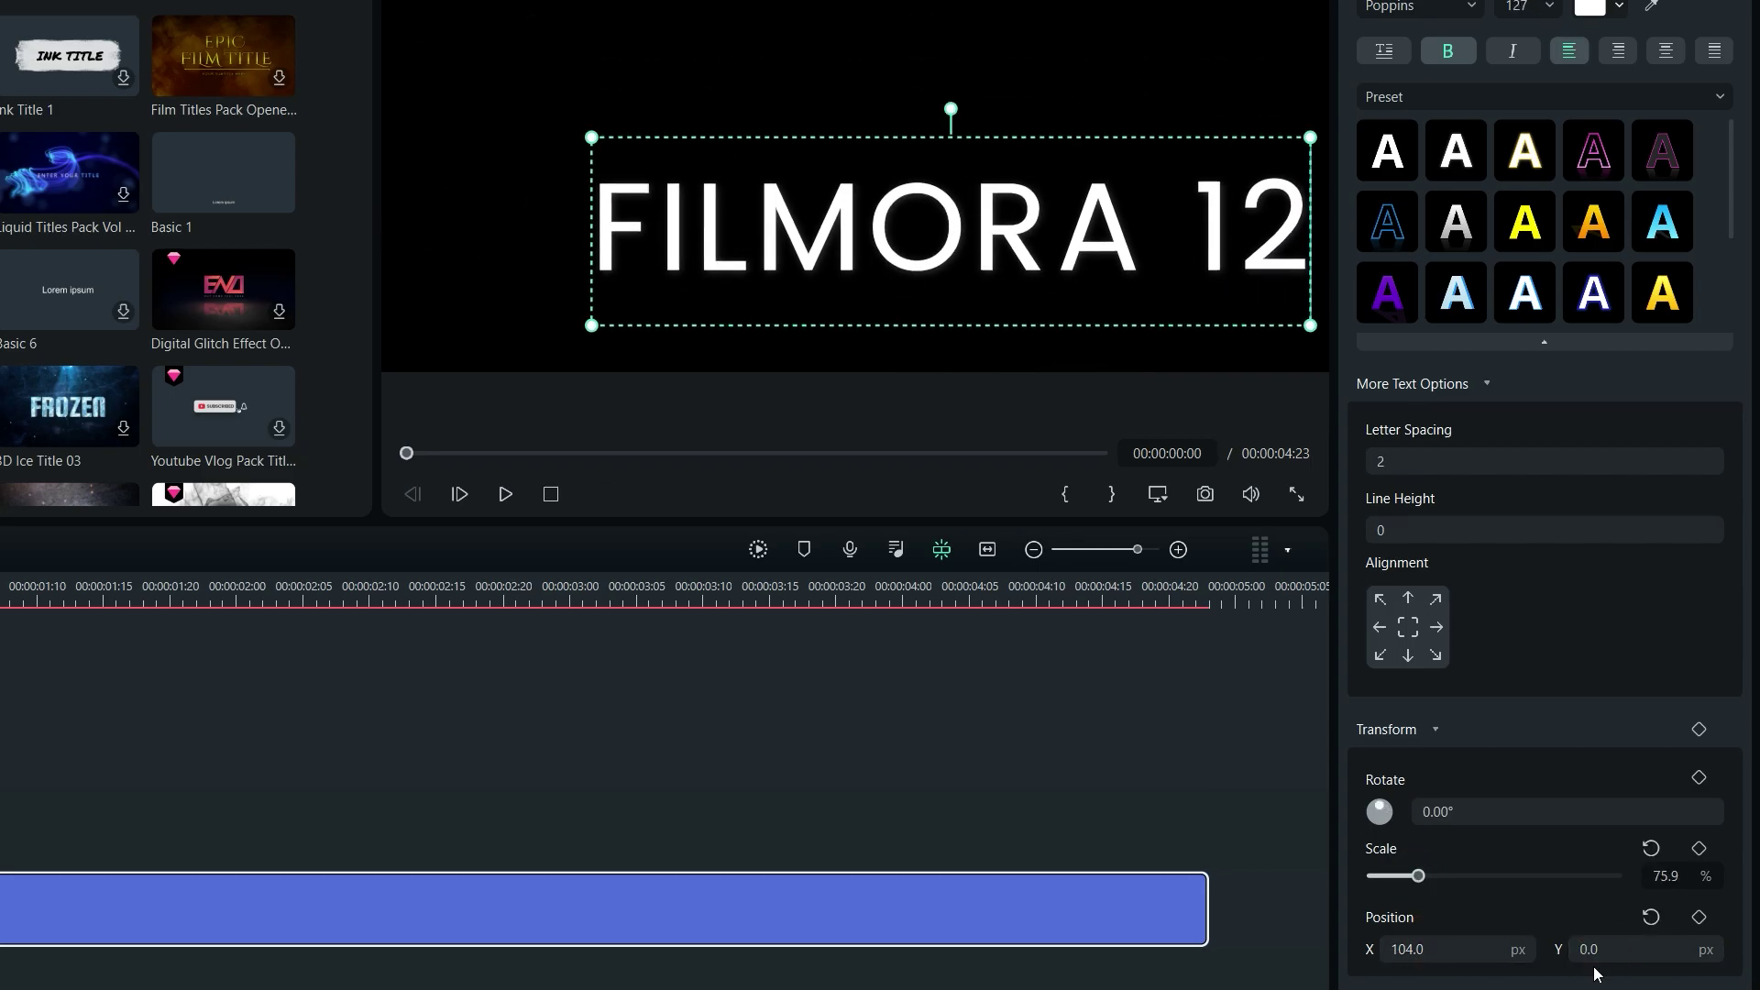
{"action": "key", "text": "ctrl+z"}
{"action": "left_click", "coordinate": [1701, 918]}
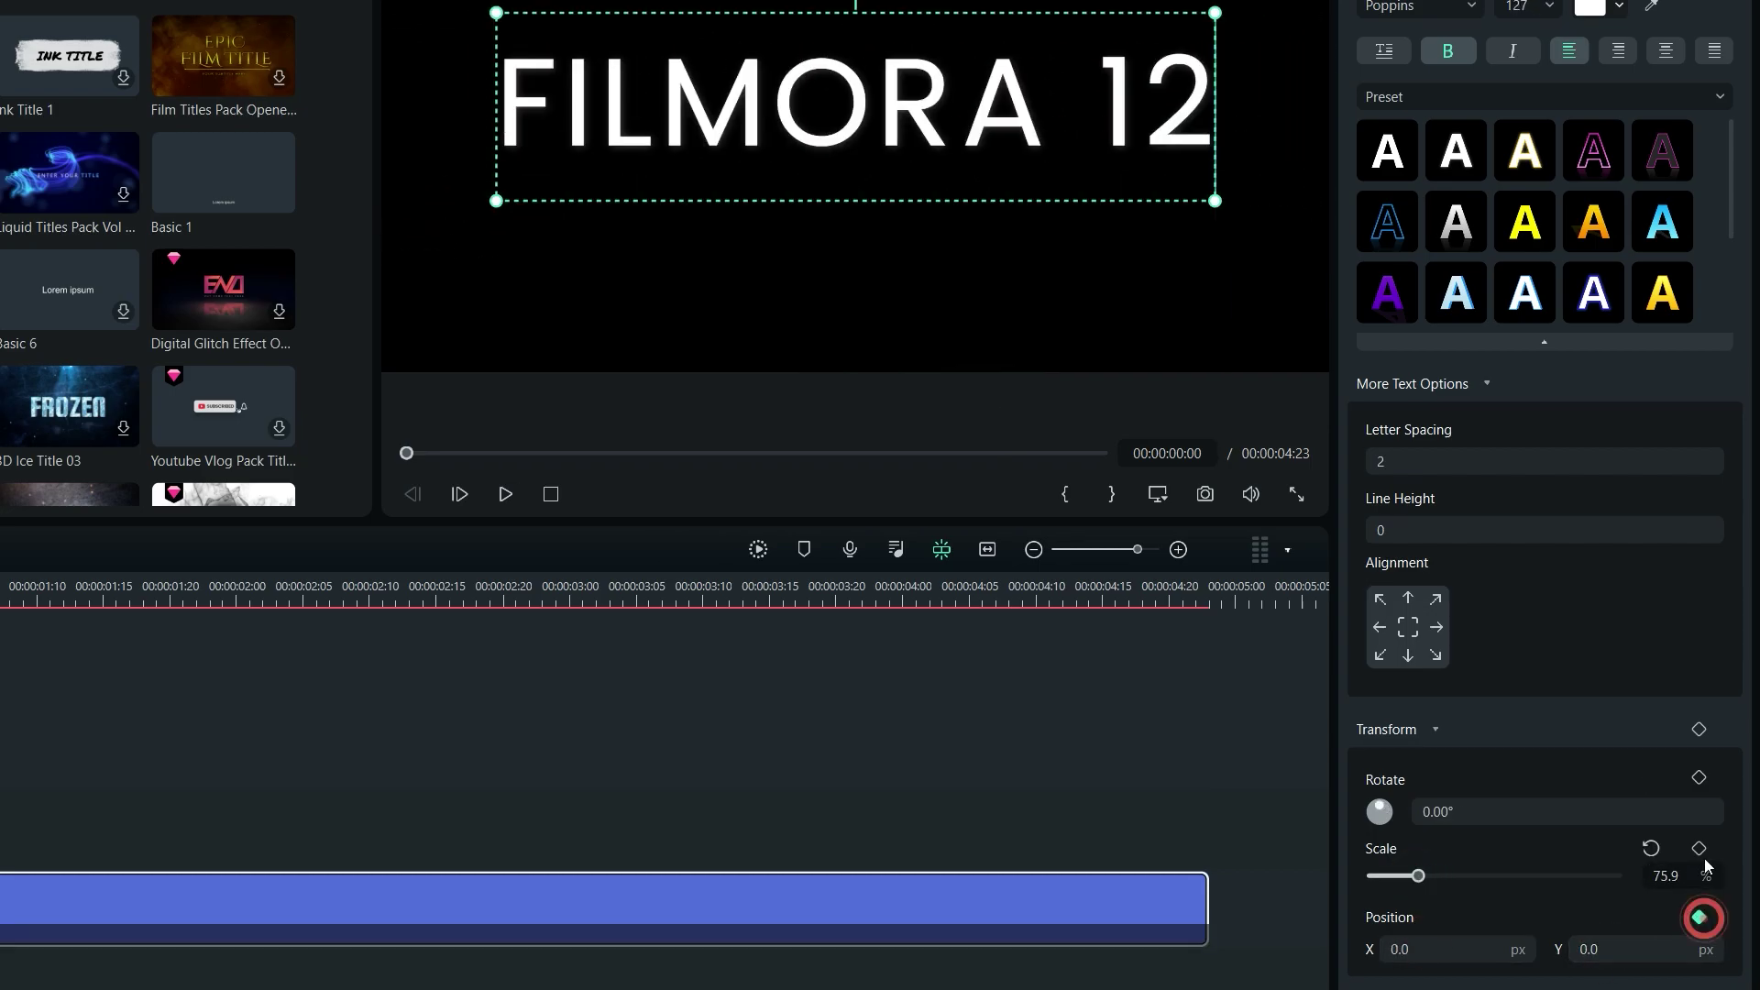
{"action": "key", "text": "ctrl+z"}
{"action": "key", "text": "ctrl+z"}
{"action": "key", "text": "ctrl+z"}
{"action": "key", "text": "ctrl+z"}
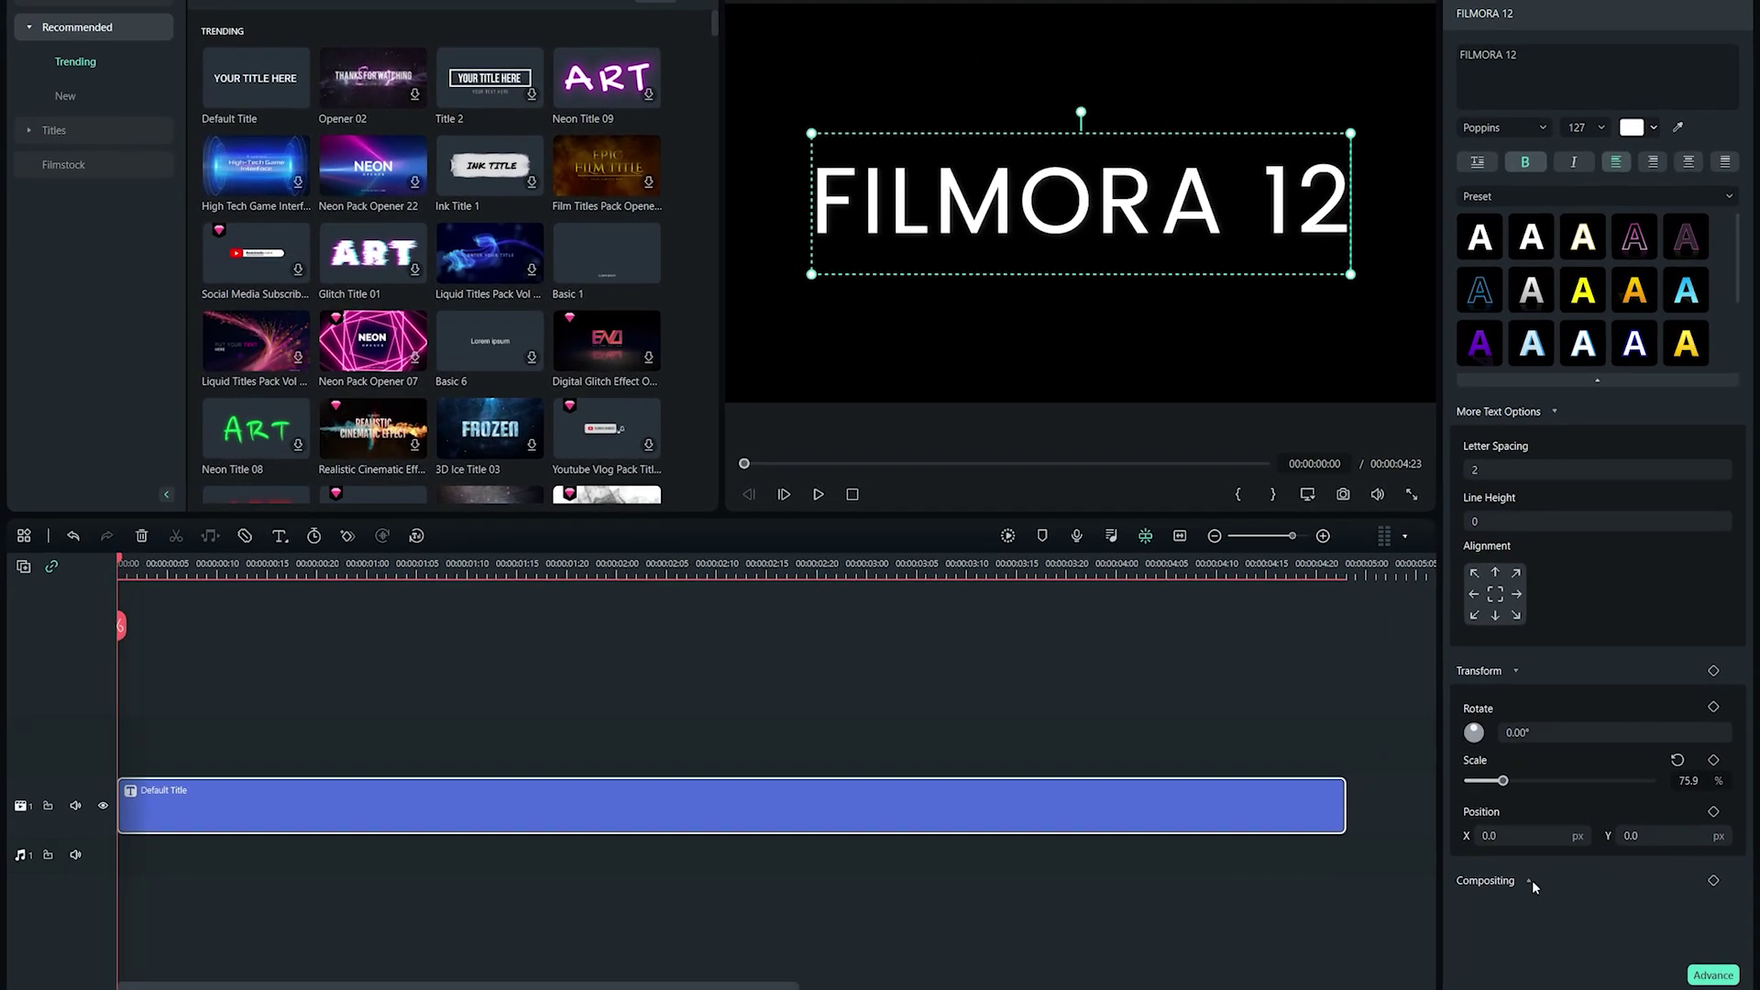
{"action": "left_click", "coordinate": [1529, 874]}
{"action": "scroll", "coordinate": [1531, 880], "scroll_direction": "down", "scroll_amount": 1}
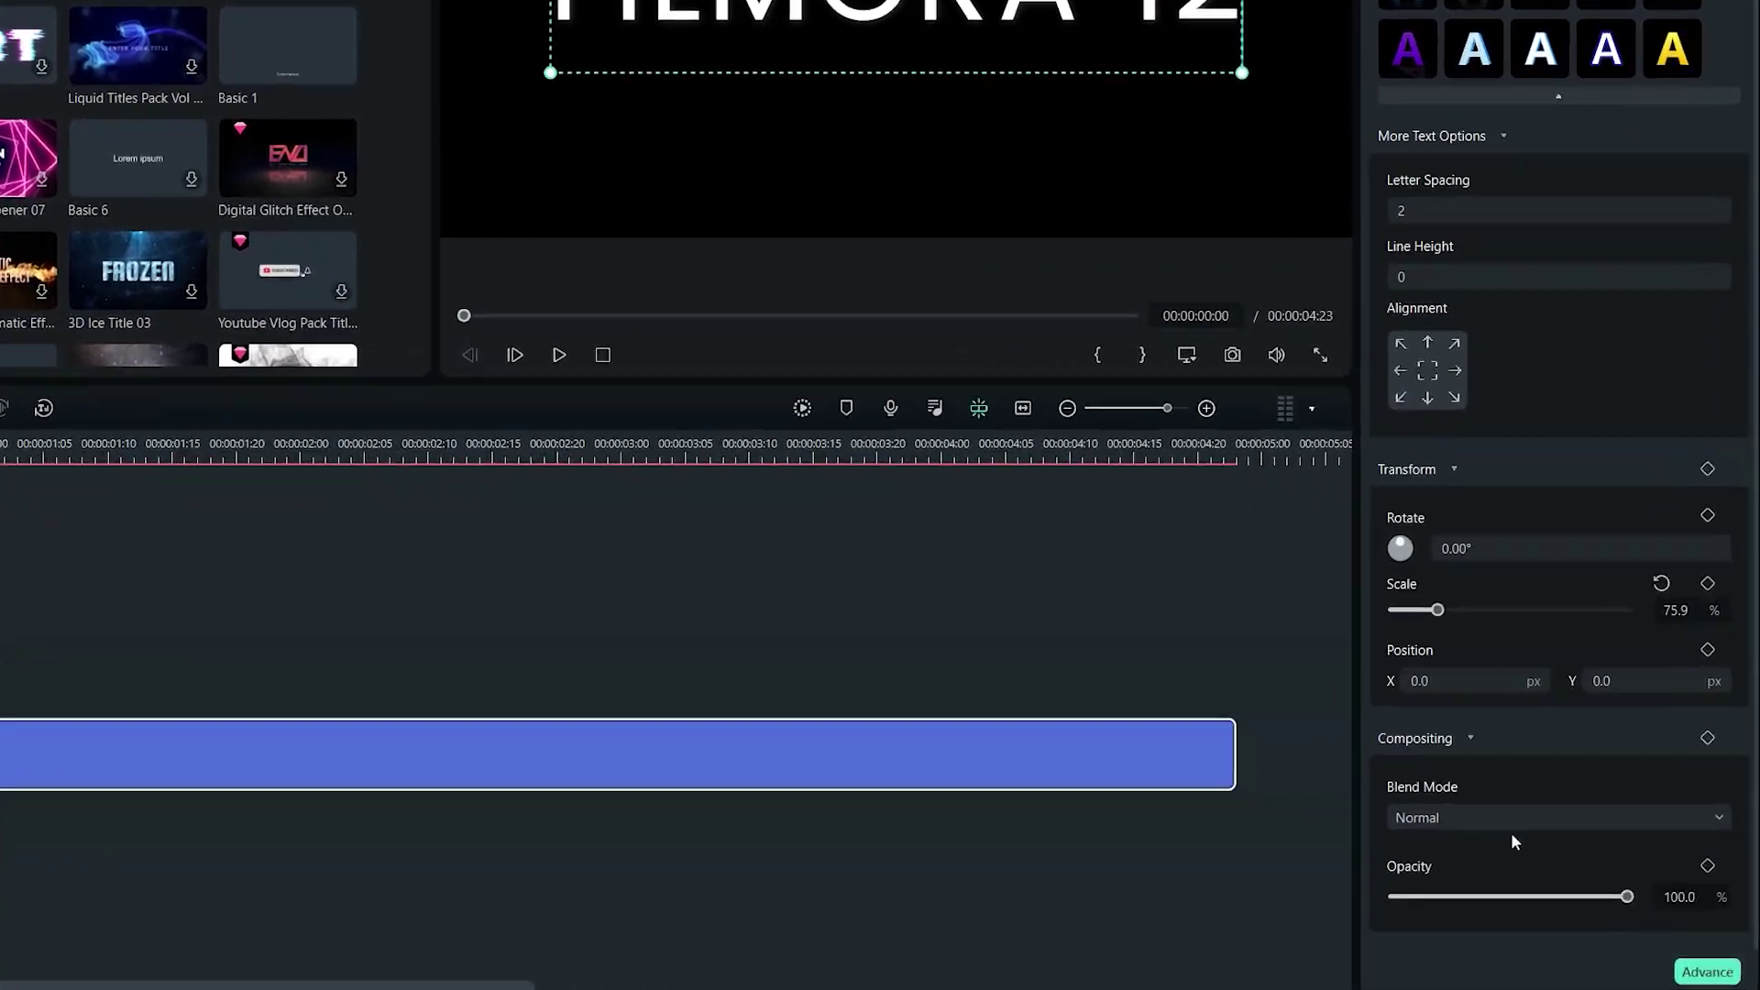
{"action": "left_click", "coordinate": [1569, 857]}
{"action": "scroll", "coordinate": [1544, 667], "scroll_direction": "down", "scroll_amount": 1}
{"action": "scroll", "coordinate": [1543, 667], "scroll_direction": "up", "scroll_amount": 1}
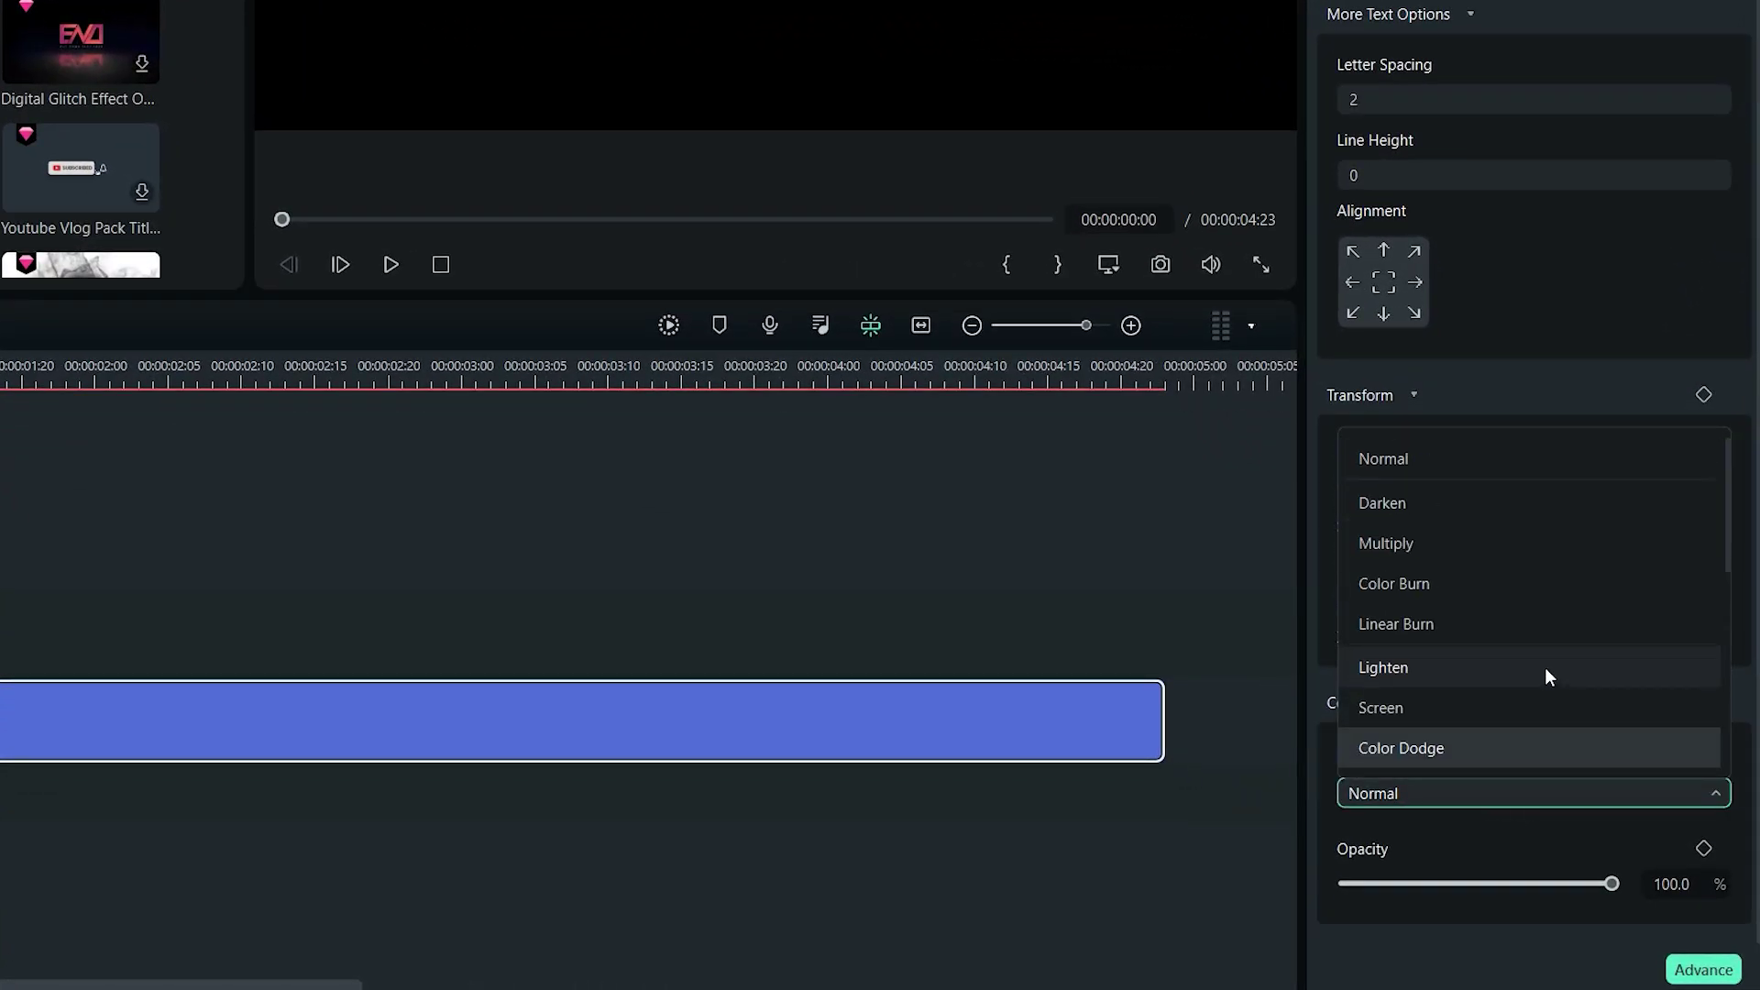
{"action": "left_click", "coordinate": [1464, 449]}
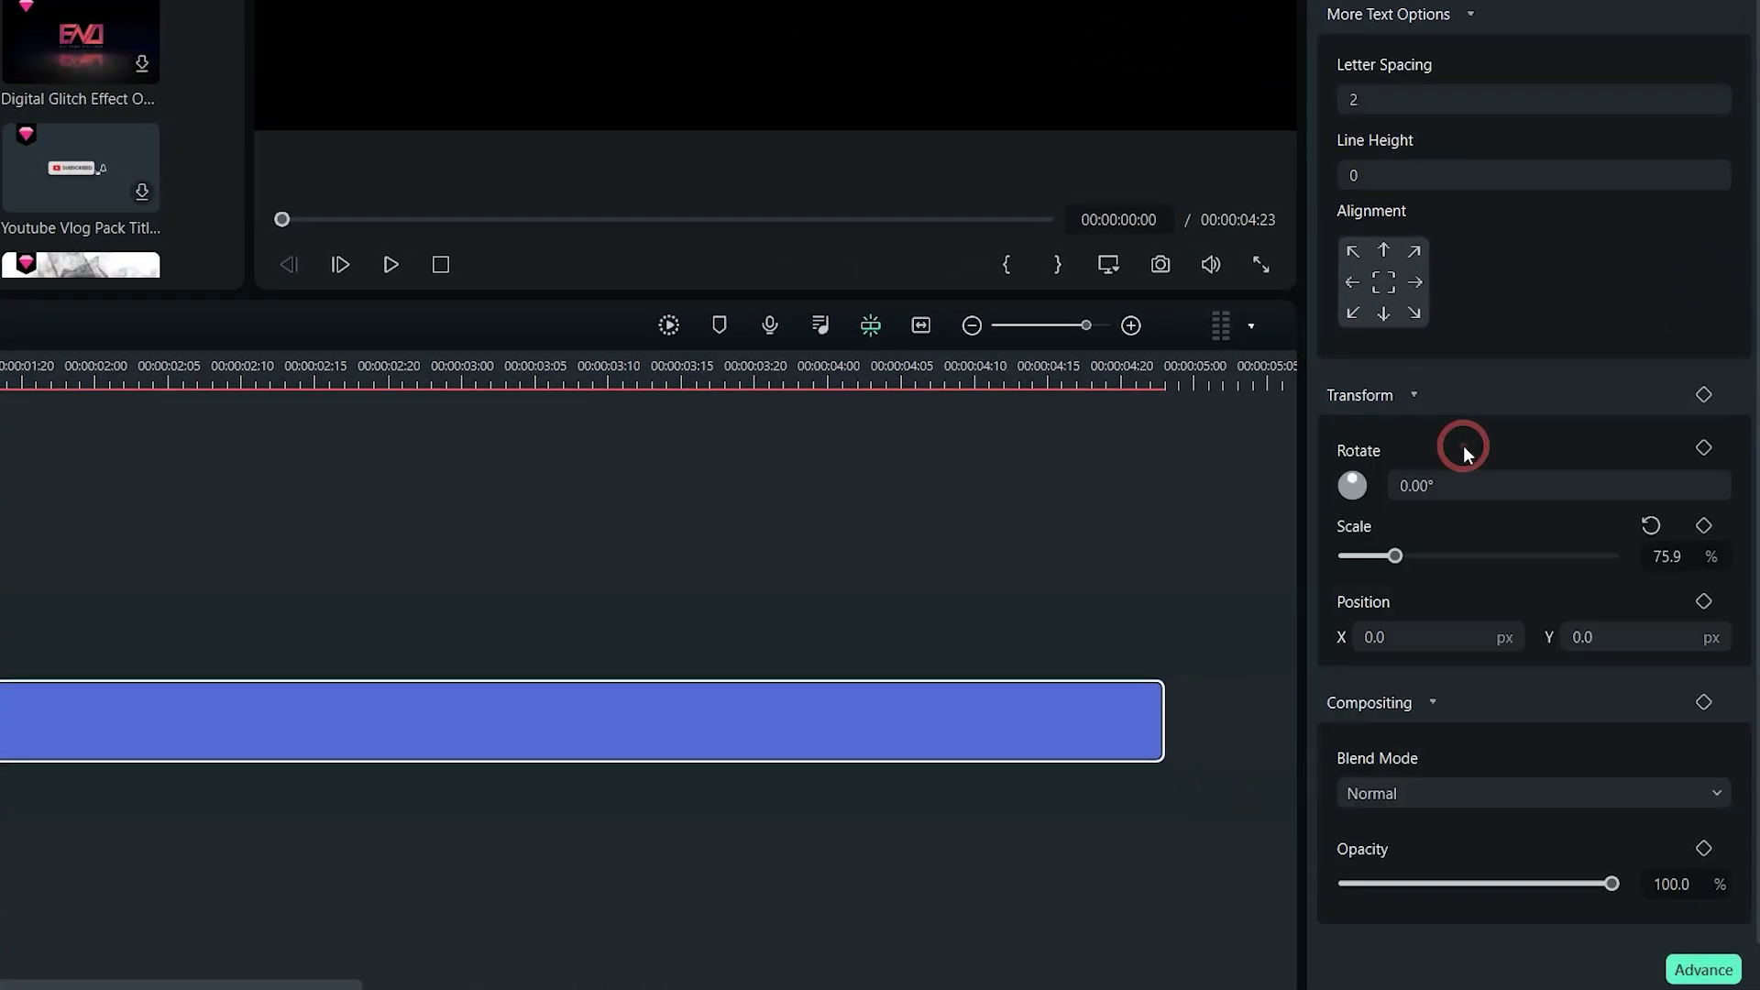
{"action": "left_click", "coordinate": [1704, 849]}
{"action": "mouse_move", "coordinate": [1620, 882]}
{"action": "left_mouse_down"}
{"action": "mouse_move", "coordinate": [1402, 891]}
{"action": "mouse_move", "coordinate": [1621, 887]}
{"action": "left_mouse_up"}
{"action": "left_click", "coordinate": [1703, 703]}
Step: In Advanced Text Edit, give the lettering a teal-to-pink gradient fill
{"action": "left_click", "coordinate": [1702, 970]}
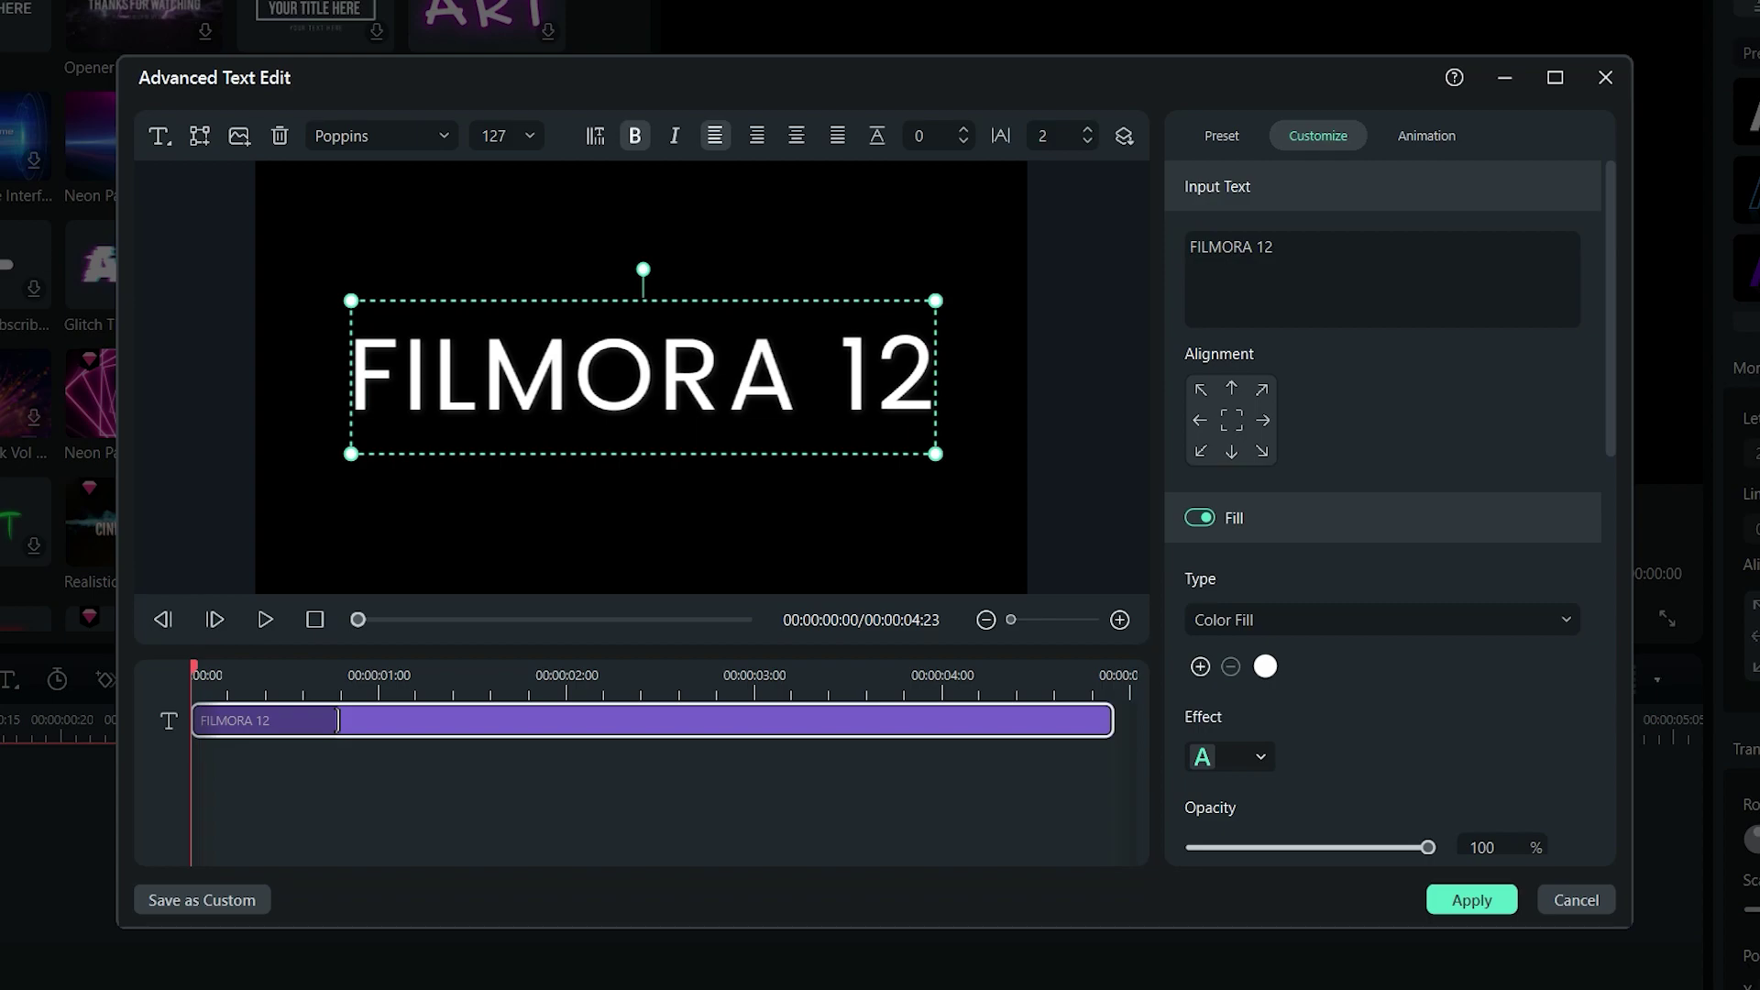
{"action": "left_click", "coordinate": [1262, 627]}
{"action": "left_click", "coordinate": [1325, 710]}
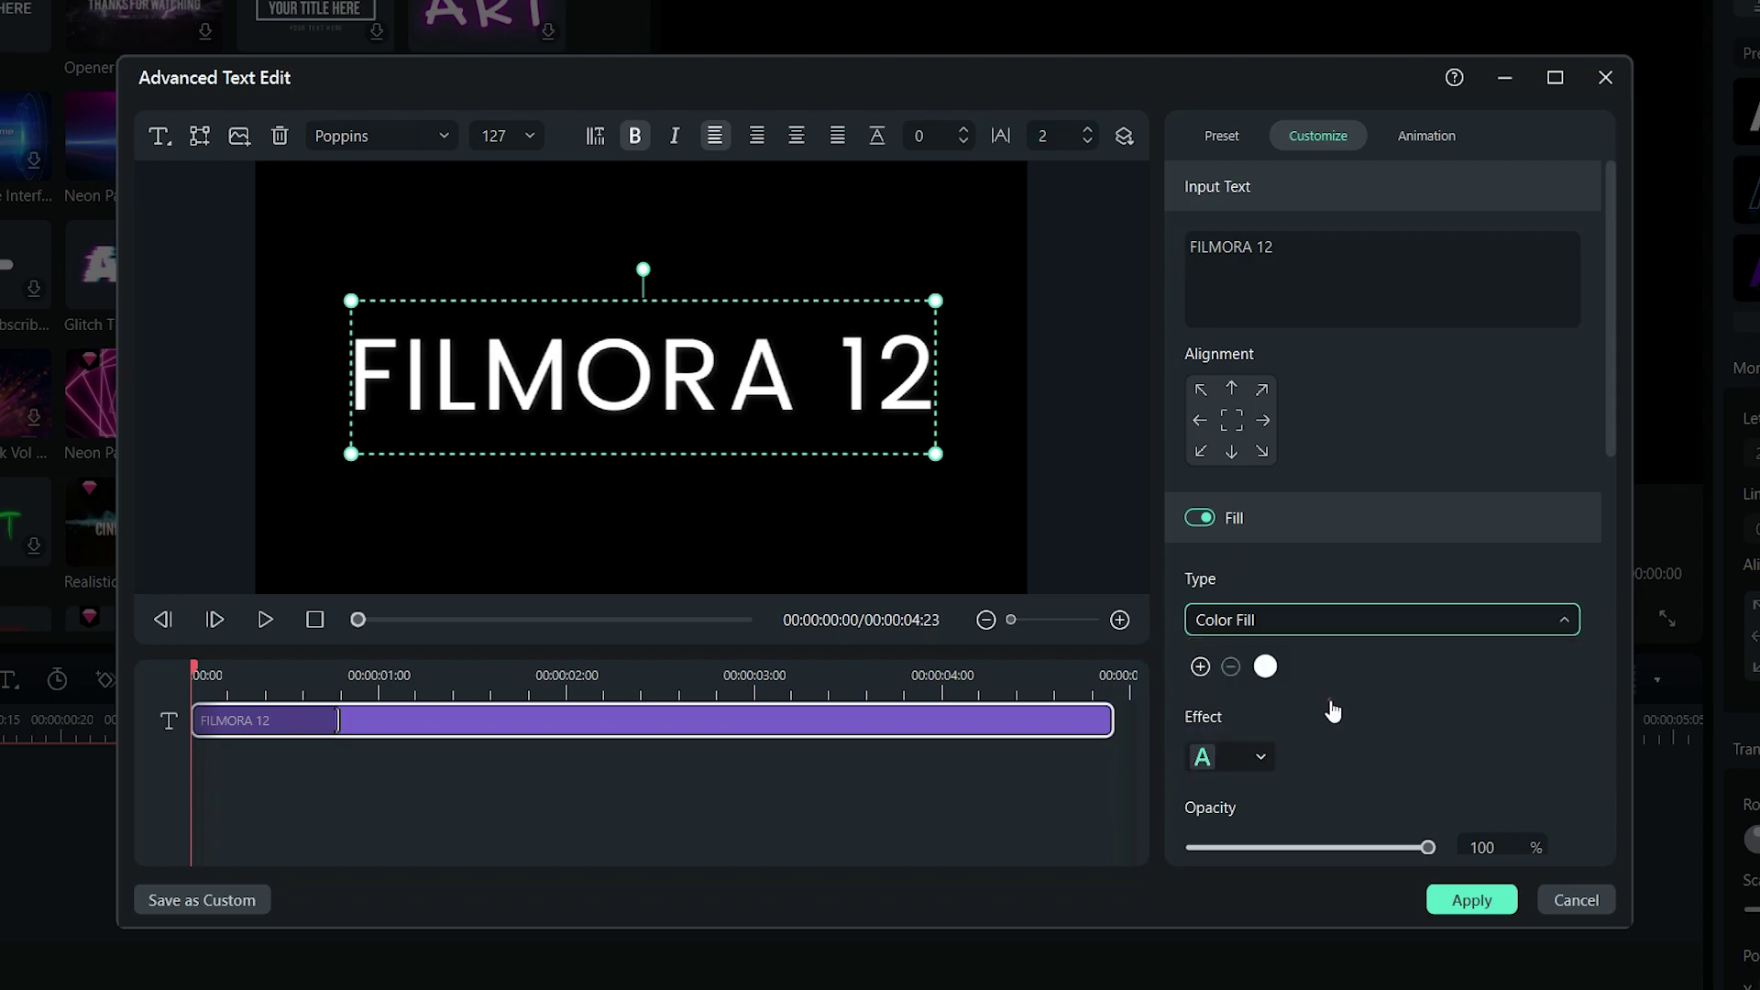
{"action": "scroll", "coordinate": [1426, 704], "scroll_direction": "down", "scroll_amount": 3}
{"action": "left_click_drag", "start_coordinate": [1424, 455], "coordinate": [1249, 456]}
{"action": "left_click_drag", "start_coordinate": [1515, 455], "coordinate": [1376, 456]}
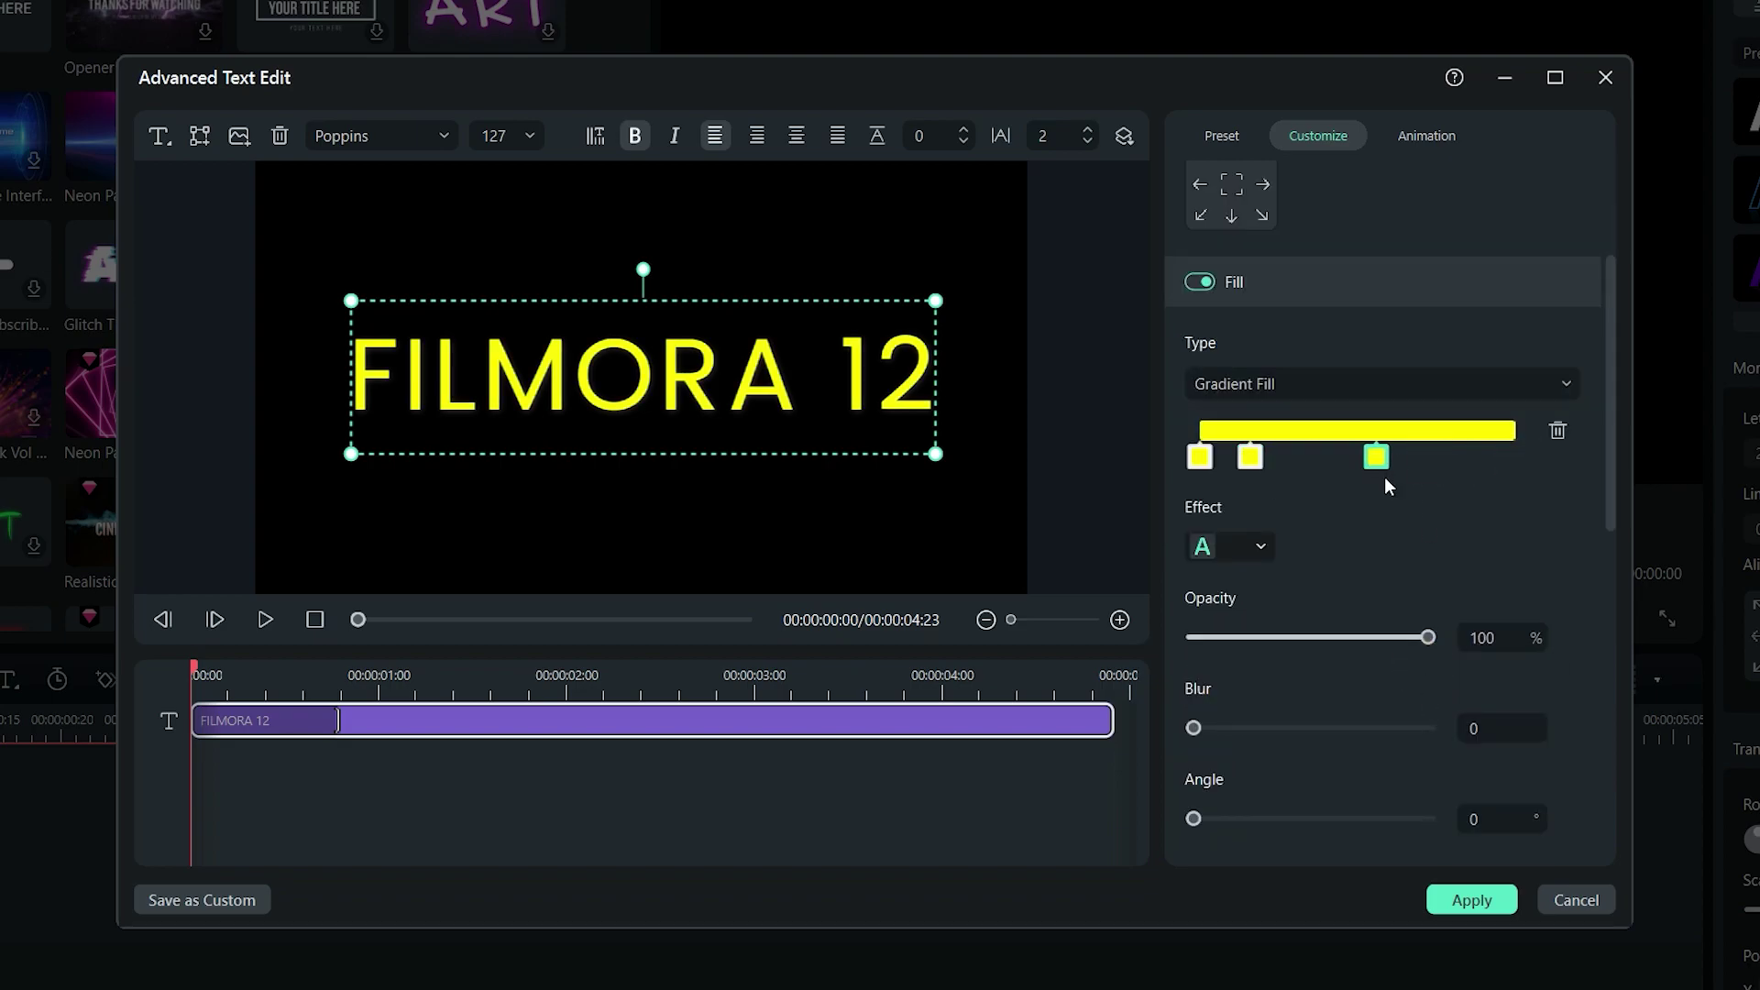
{"action": "left_click", "coordinate": [1376, 456]}
{"action": "left_click", "coordinate": [1529, 563]}
{"action": "left_click", "coordinate": [1457, 429]}
{"action": "left_click", "coordinate": [1497, 492]}
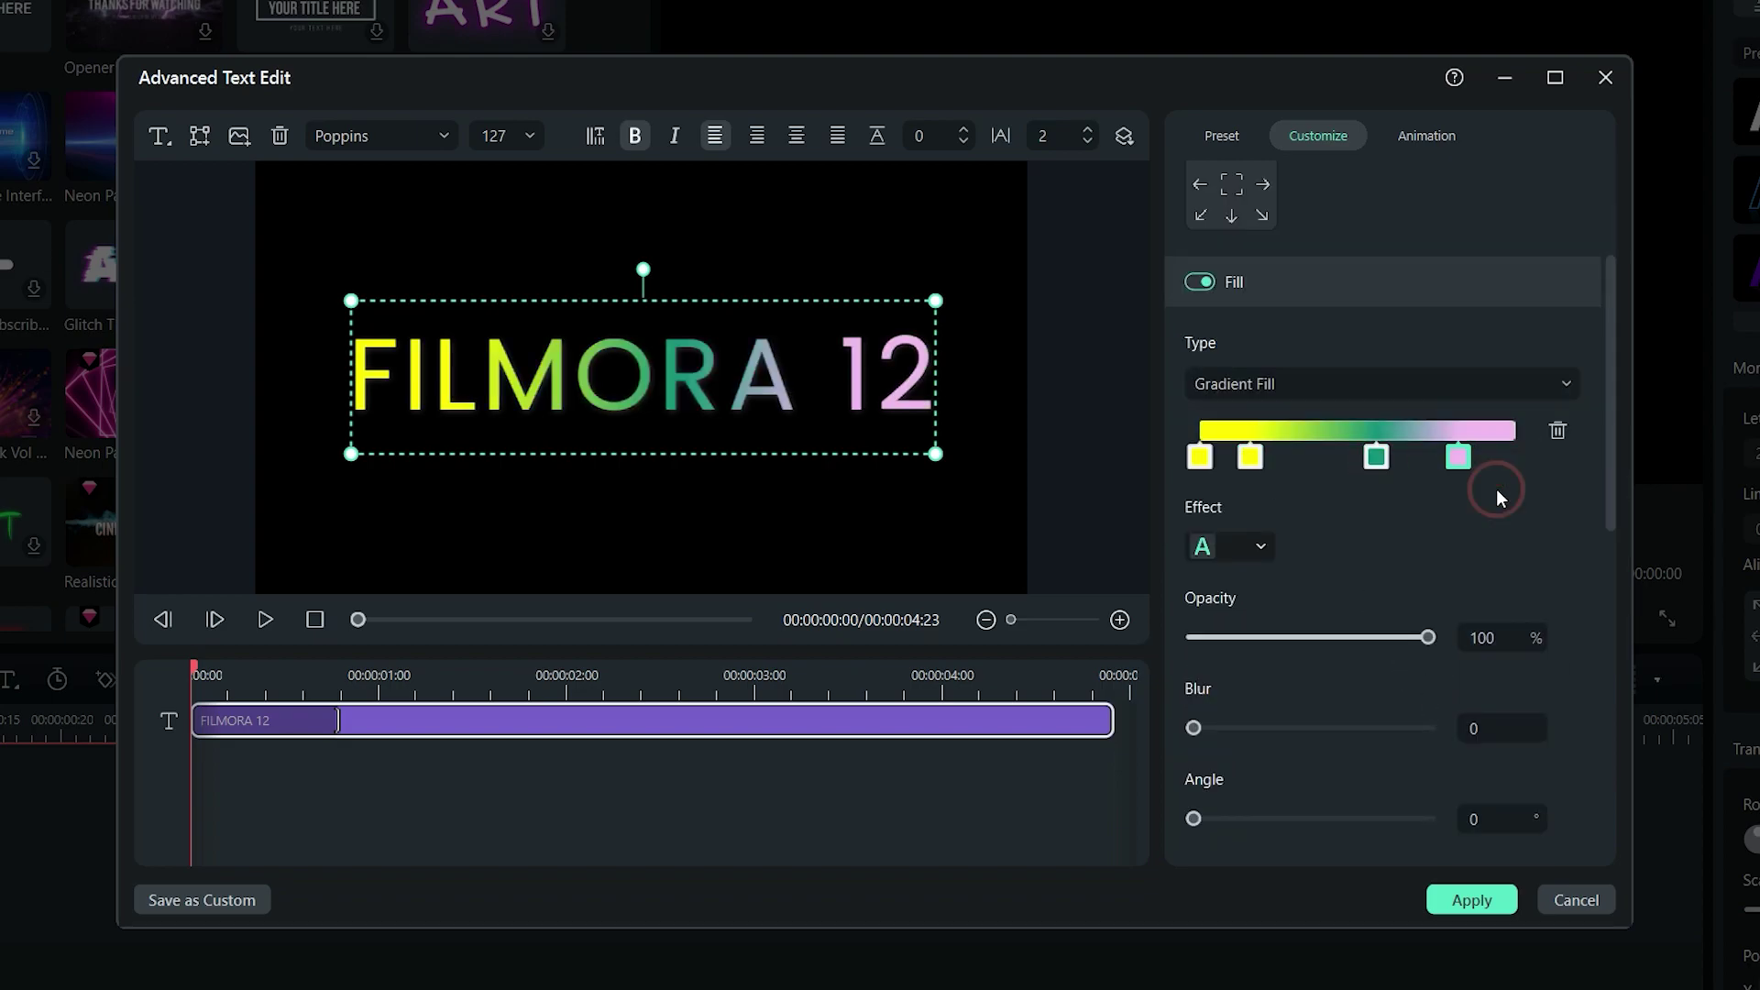
Step: Switch to Image Fill using the first MacBook wallpaper
{"action": "left_click", "coordinate": [1395, 381]}
{"action": "left_click", "coordinate": [1377, 472]}
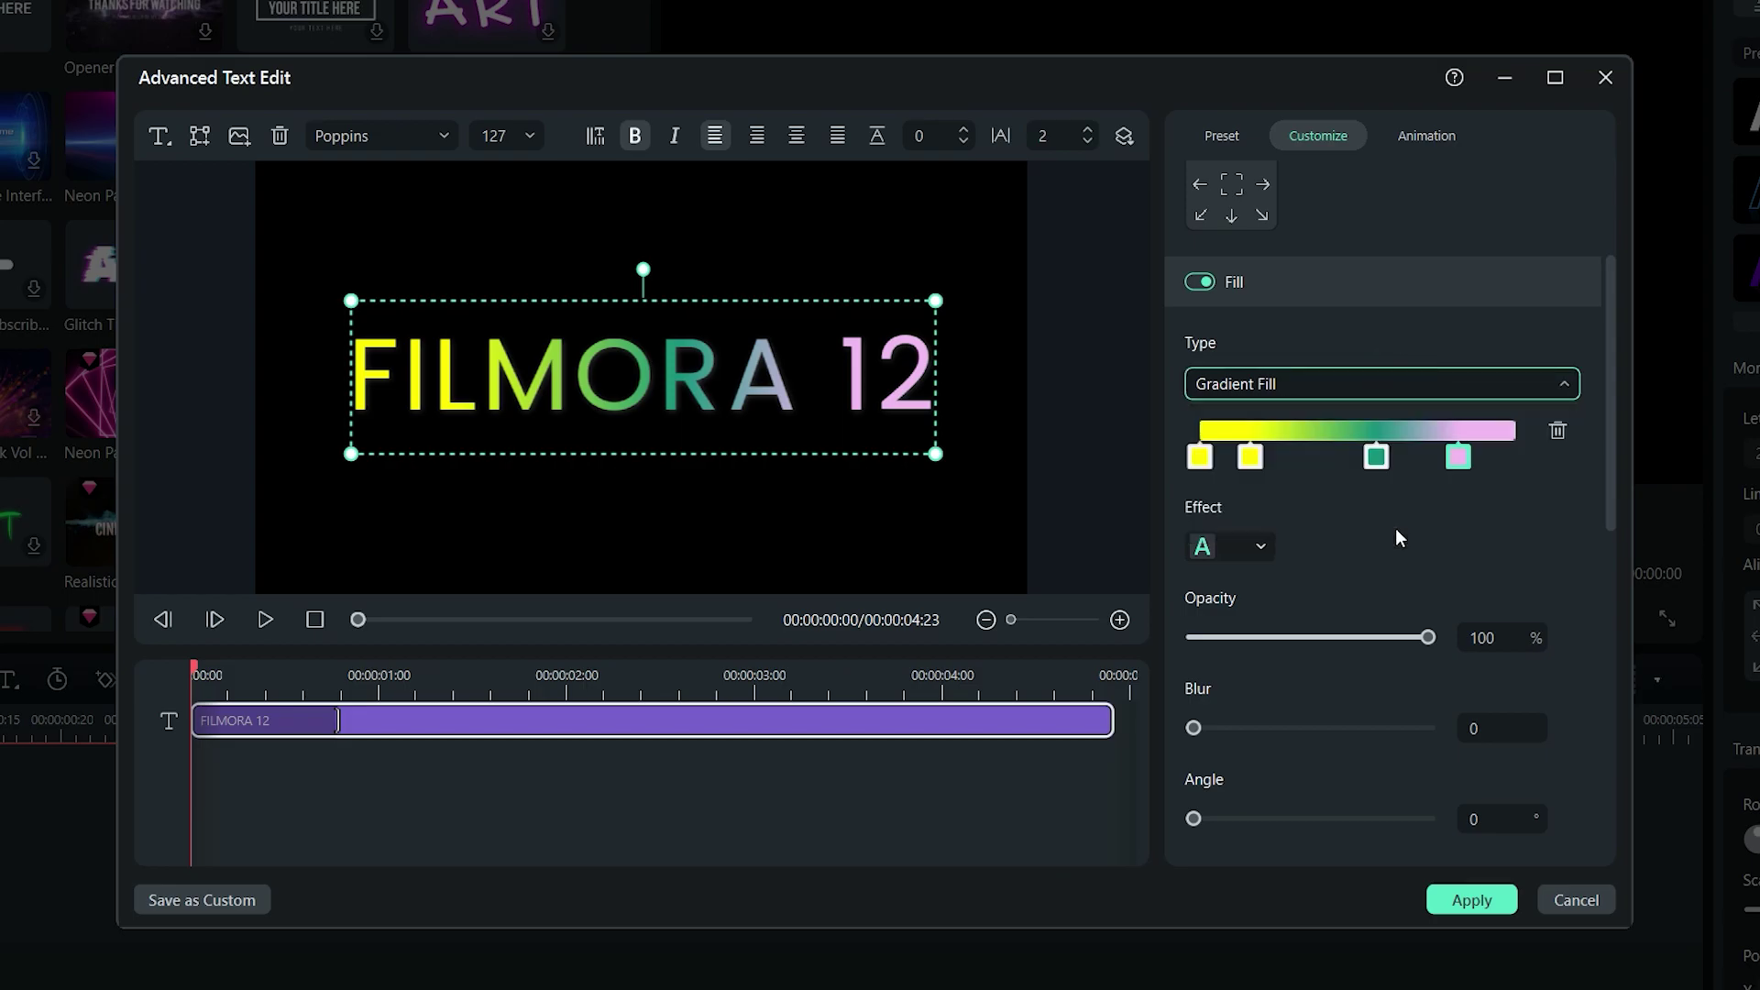
{"action": "left_click", "coordinate": [1199, 431]}
{"action": "left_click", "coordinate": [695, 476]}
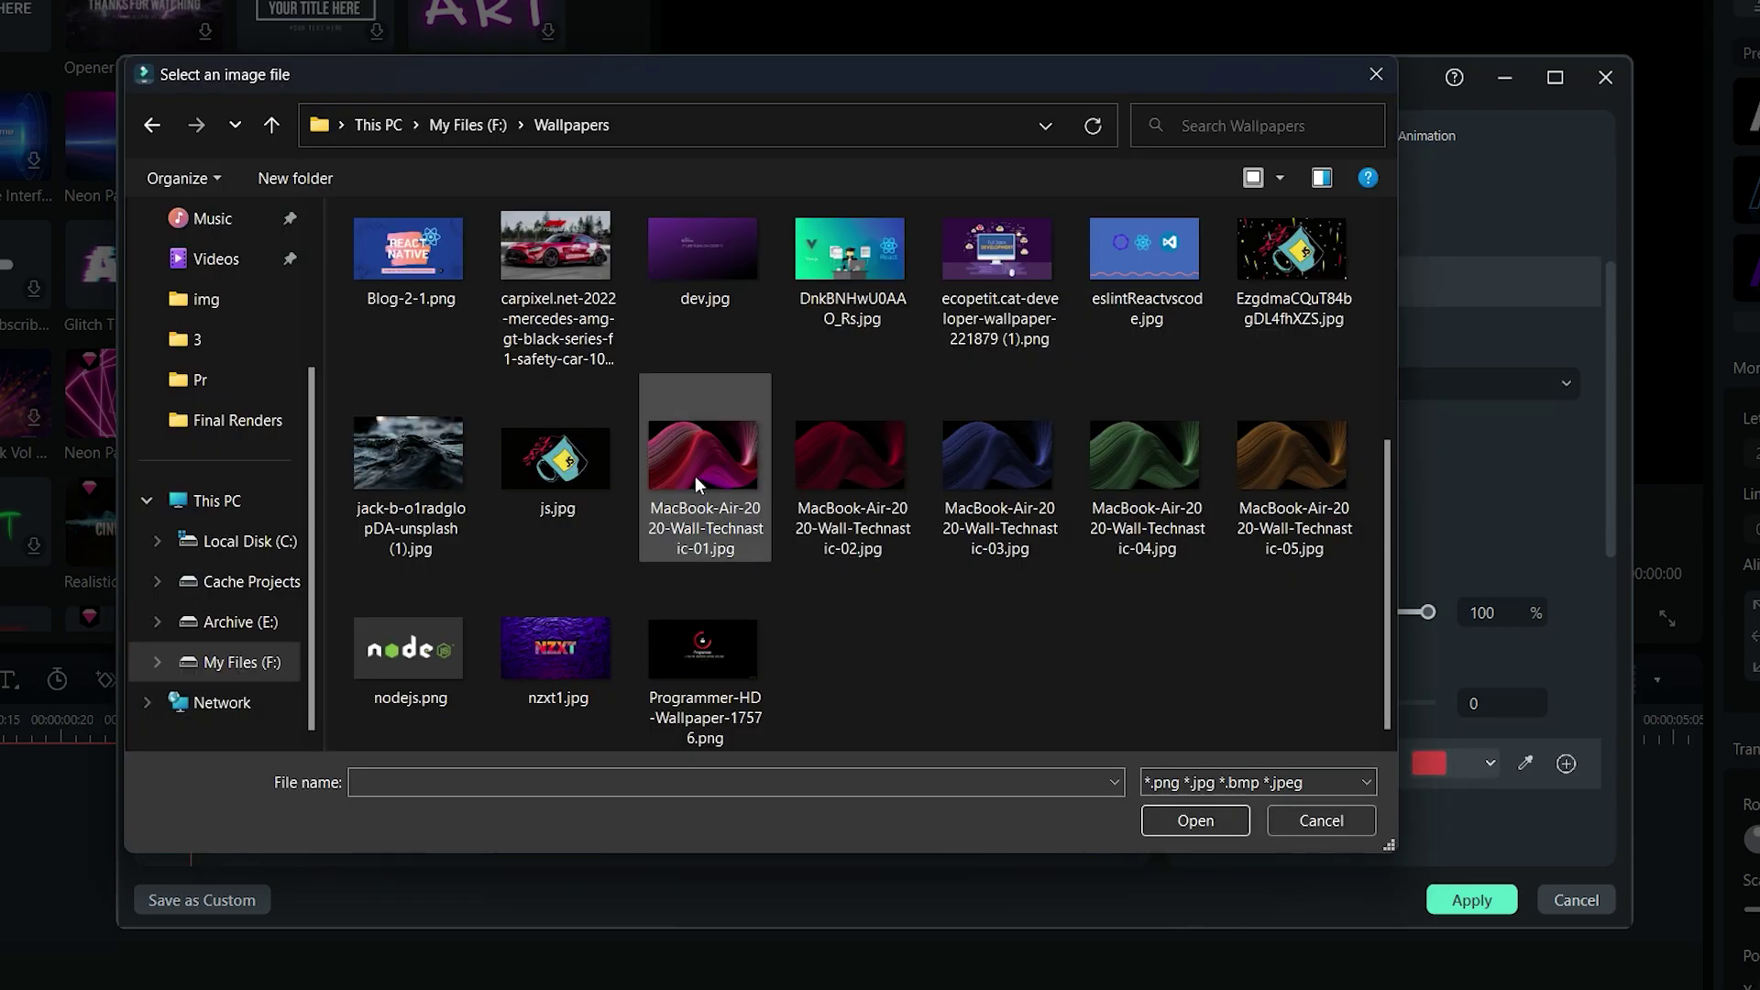
{"action": "double_click", "coordinate": [695, 476]}
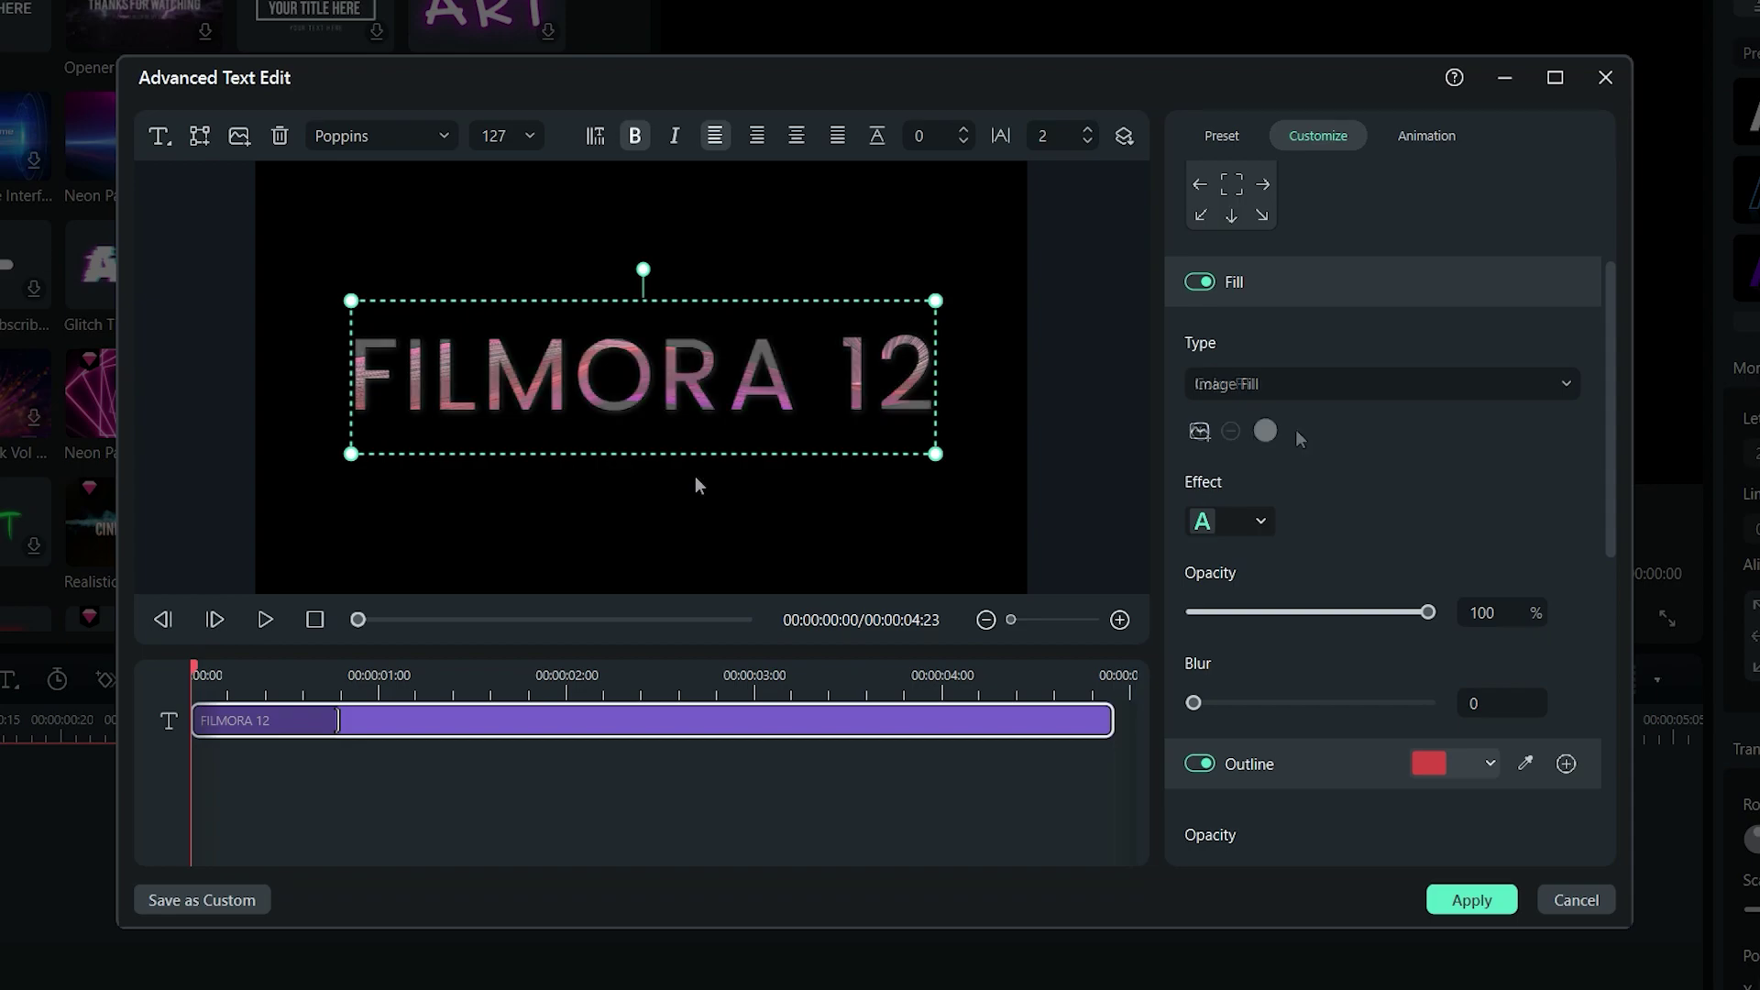
Step: Apply a shadowed text effect style with blur set to 8
{"action": "left_click", "coordinate": [1263, 521]}
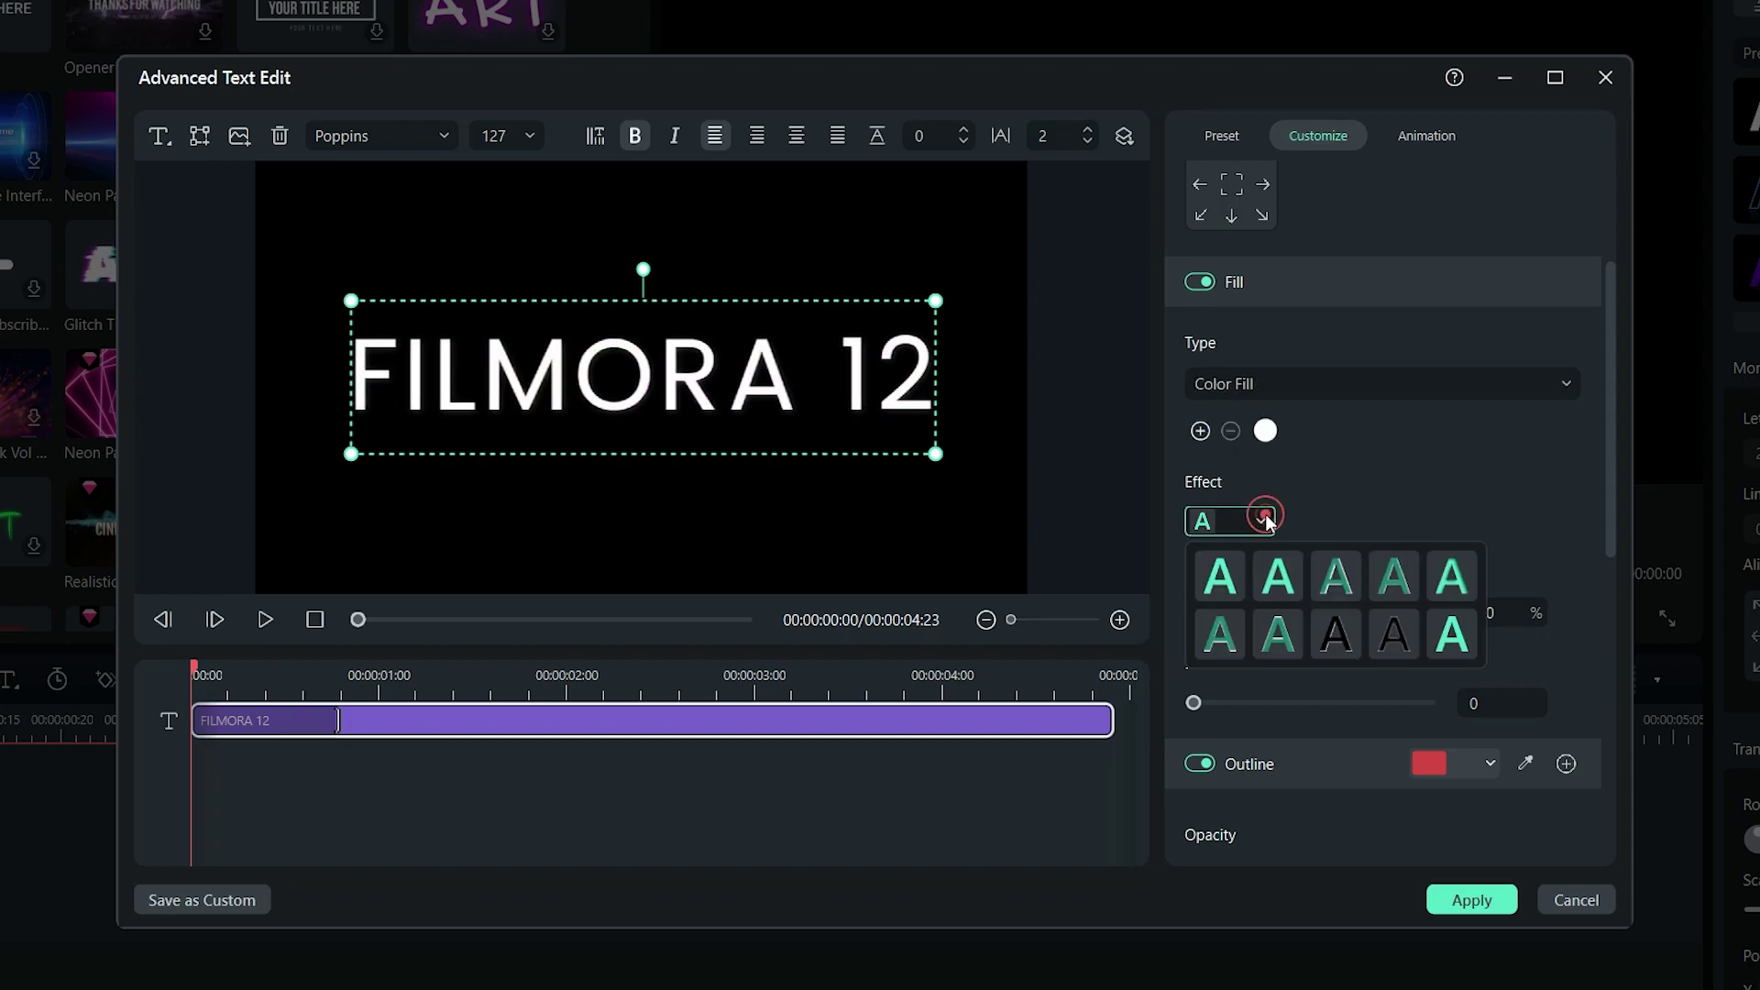
{"action": "left_click", "coordinate": [1336, 576]}
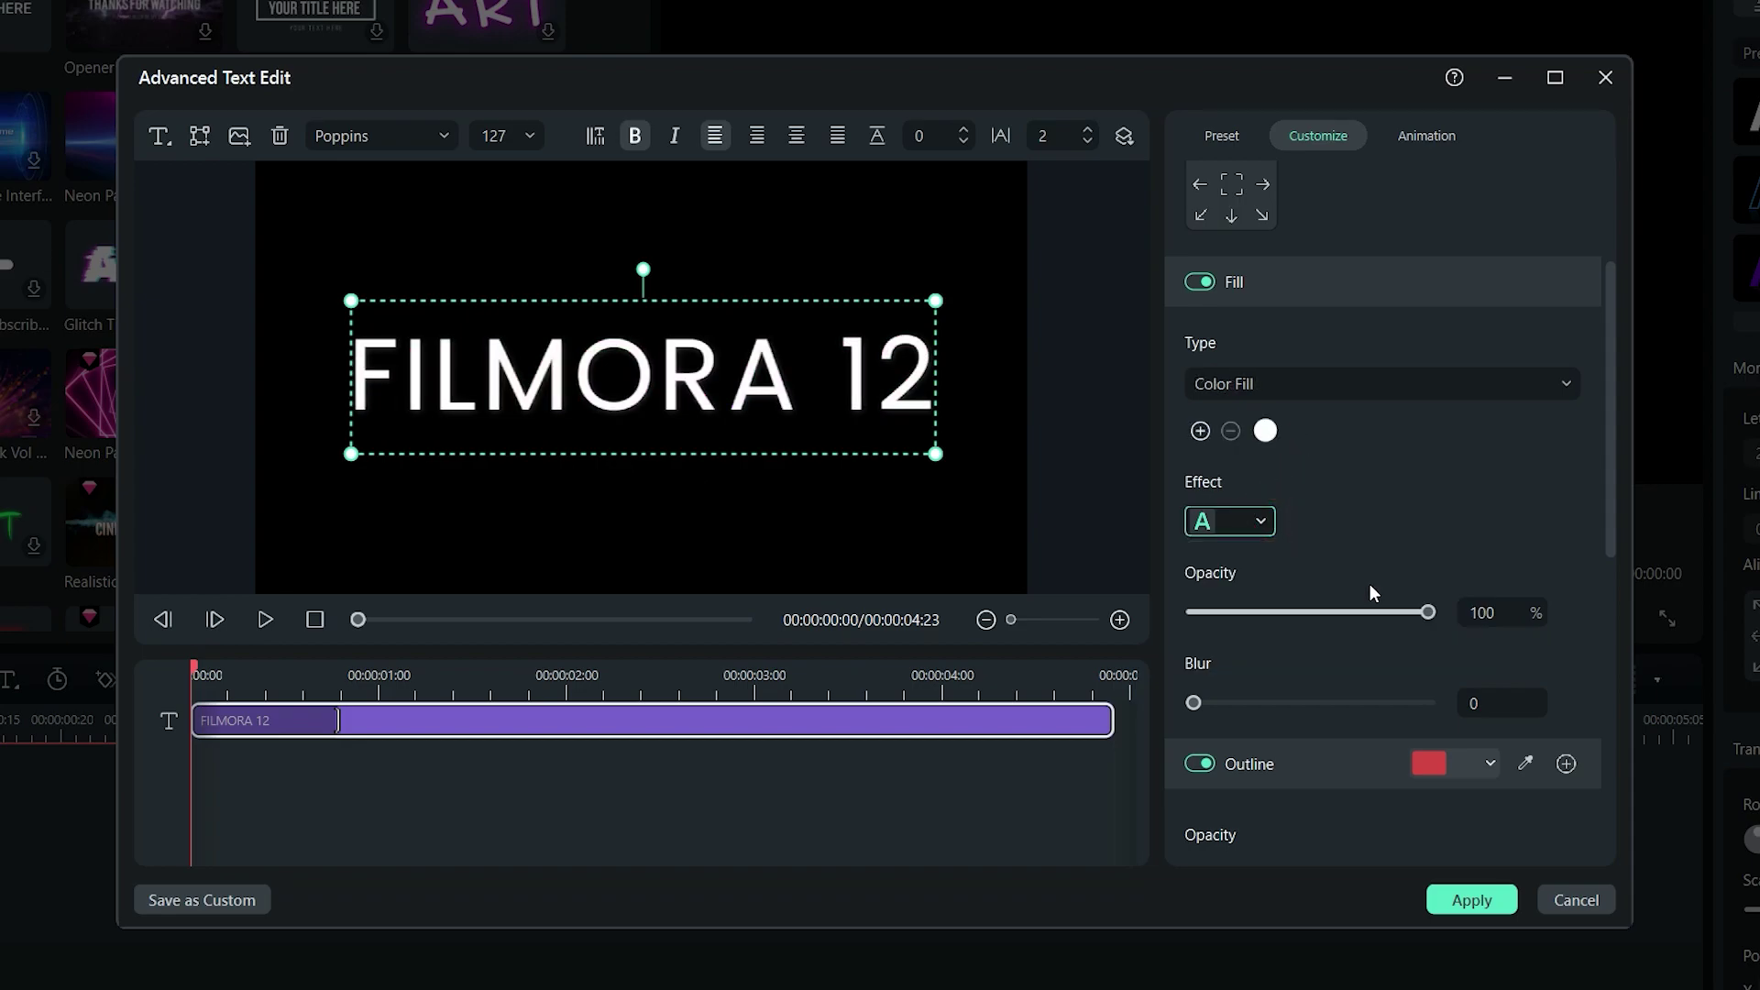
{"action": "left_click_drag", "start_coordinate": [1427, 613], "coordinate": [1459, 642]}
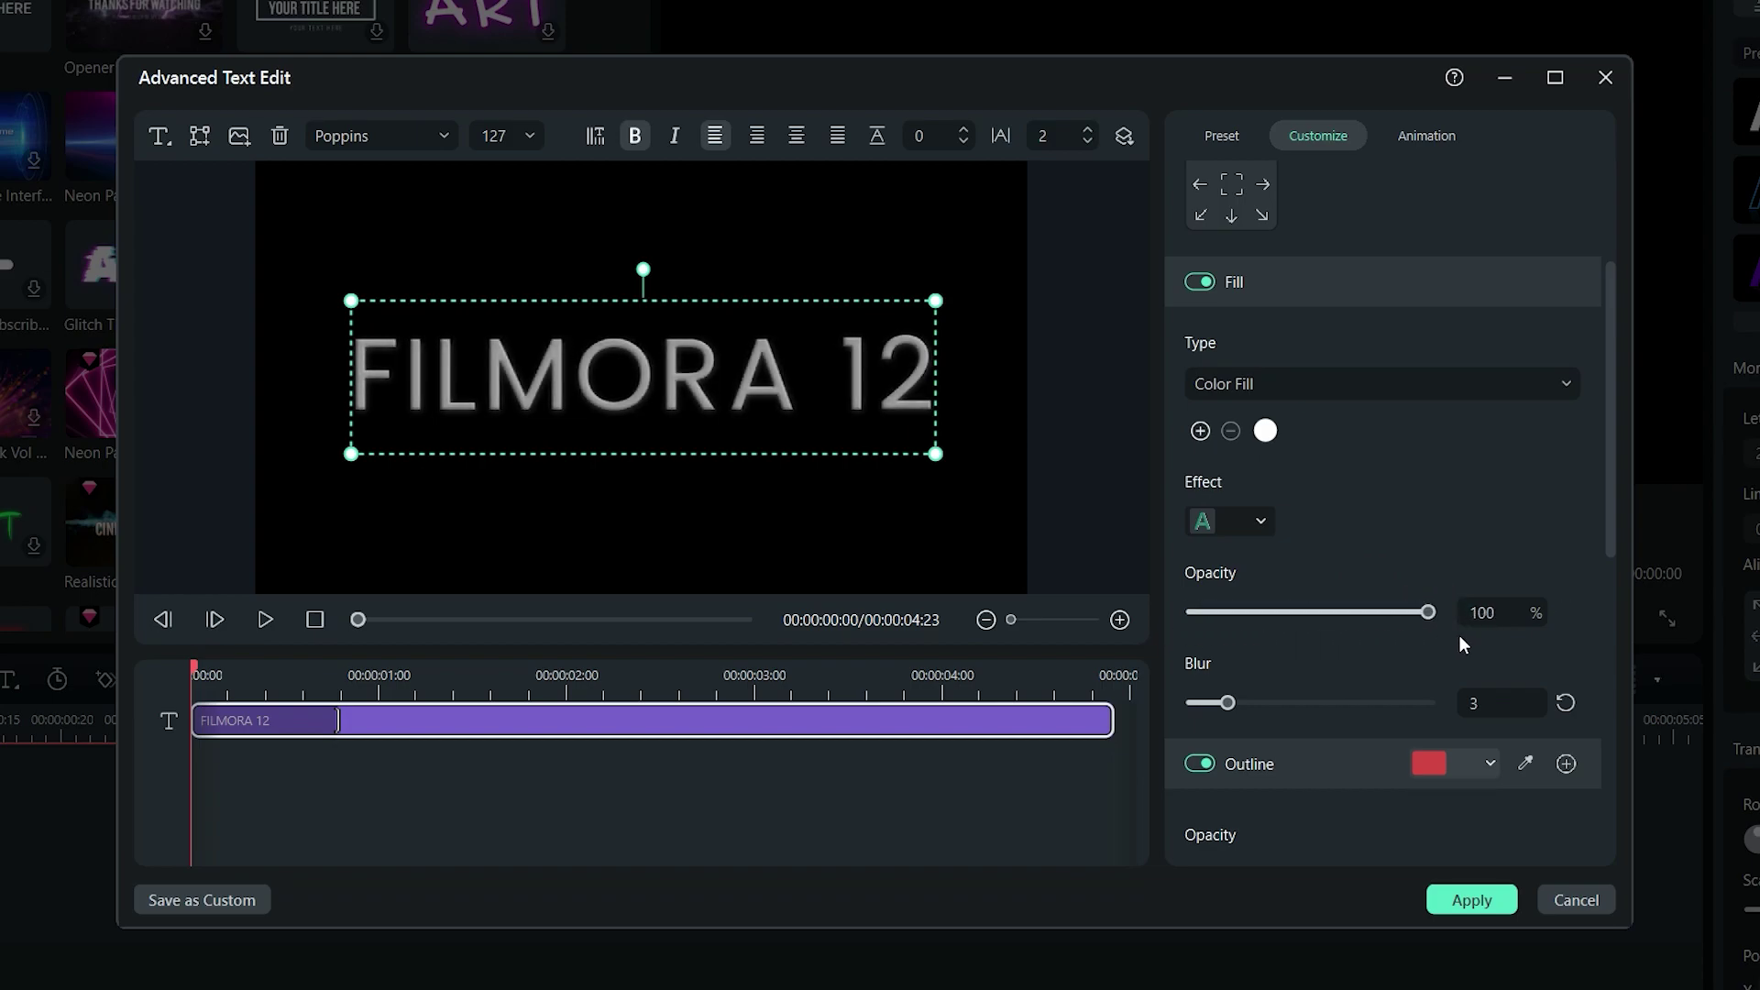
{"action": "left_click_drag", "start_coordinate": [1228, 706], "coordinate": [1084, 696]}
{"action": "left_click_drag", "start_coordinate": [1193, 703], "coordinate": [1288, 703]}
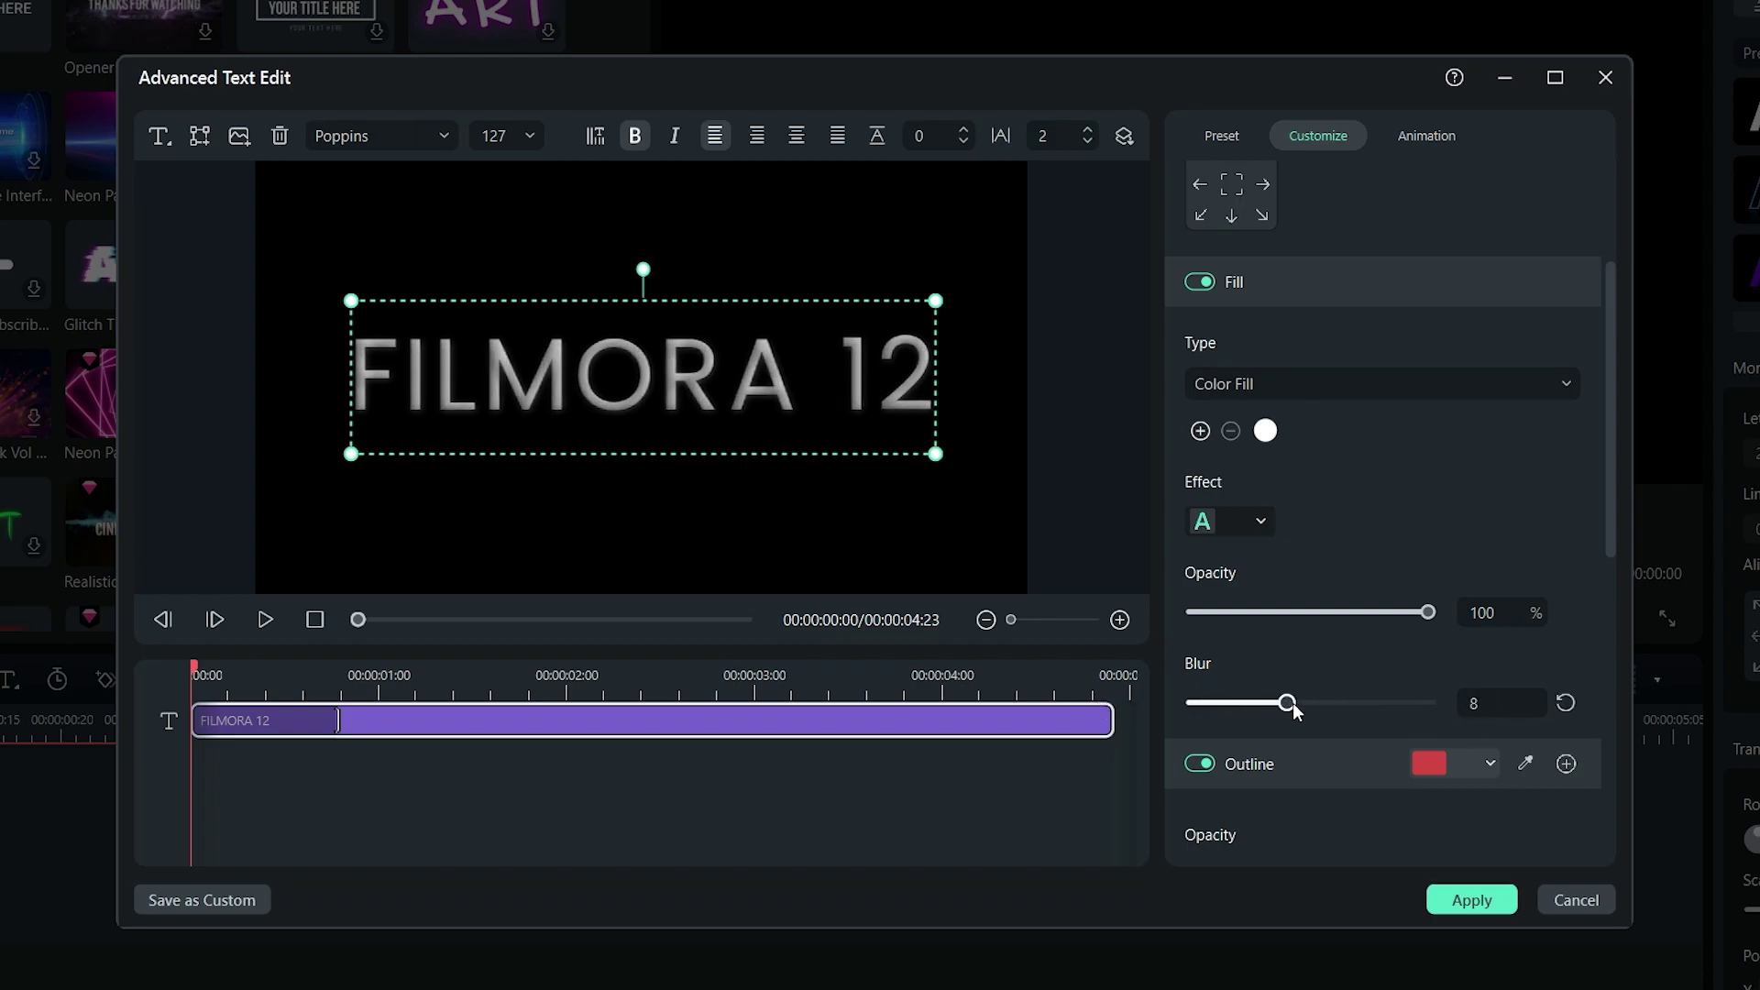
Step: Give the outline light teal colour, blur 10, thickness 12, opacity 73, and add a second outline
{"action": "left_click", "coordinate": [1200, 764]}
{"action": "left_click", "coordinate": [1200, 764]}
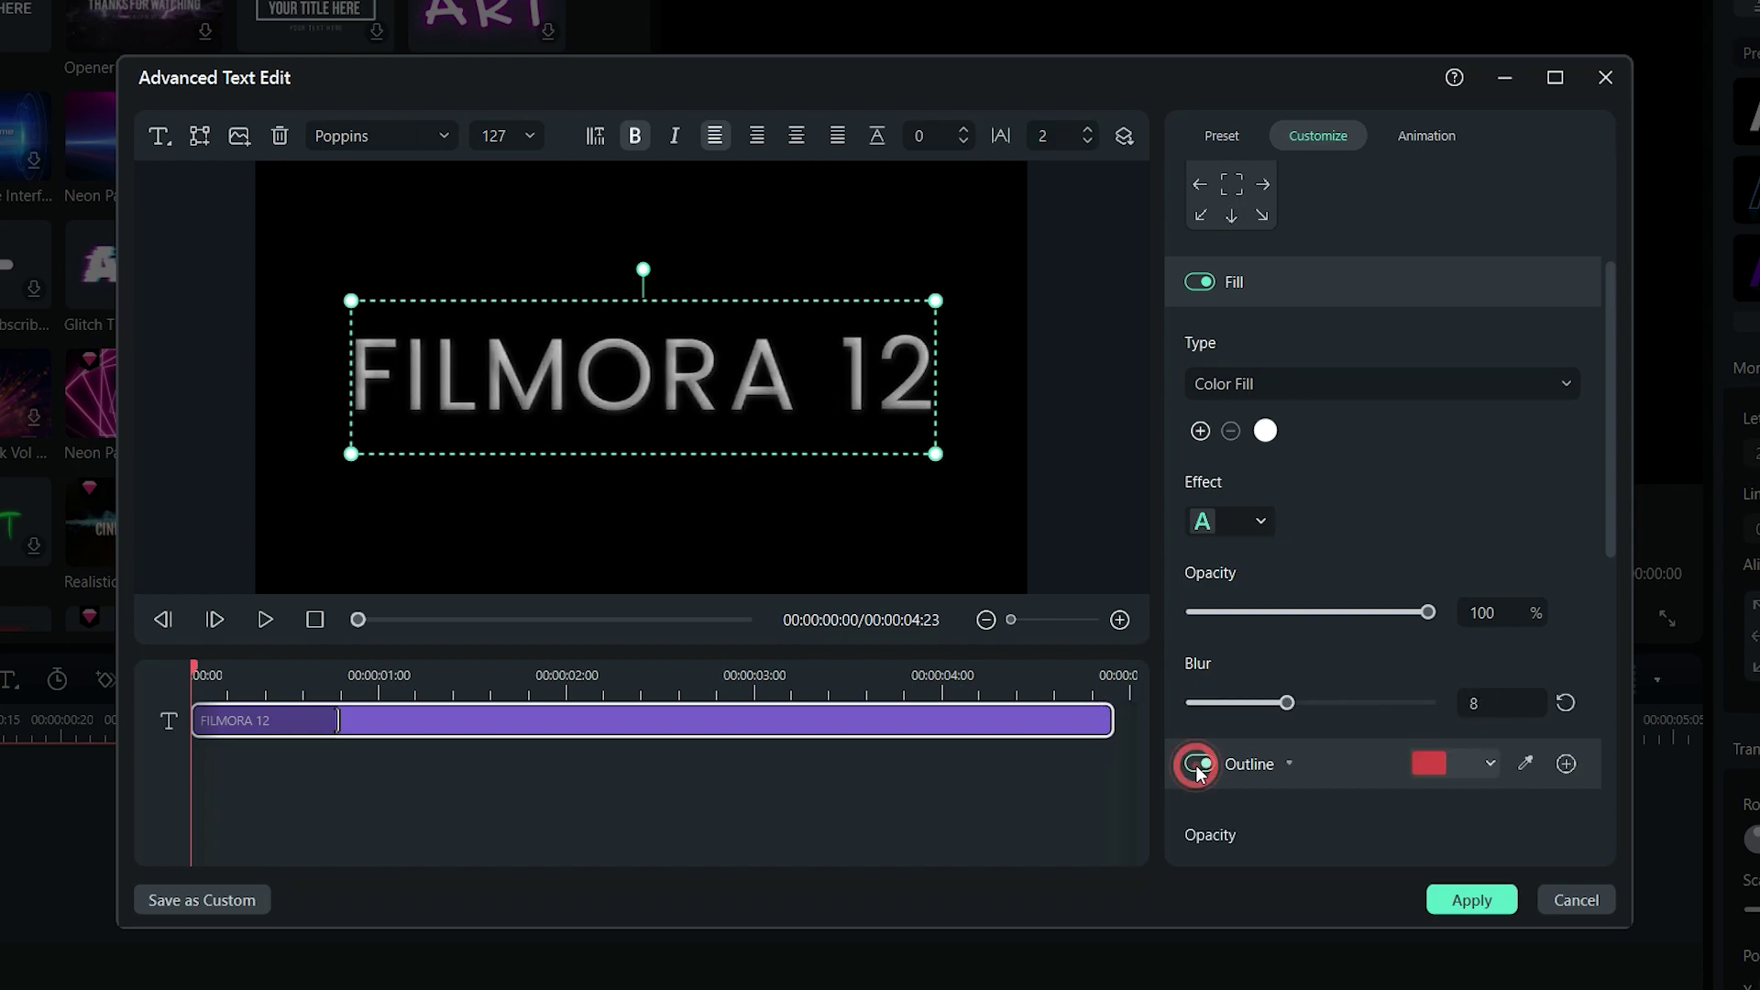
{"action": "scroll", "coordinate": [1578, 747], "scroll_direction": "down", "scroll_amount": 5}
{"action": "left_click", "coordinate": [1458, 193]}
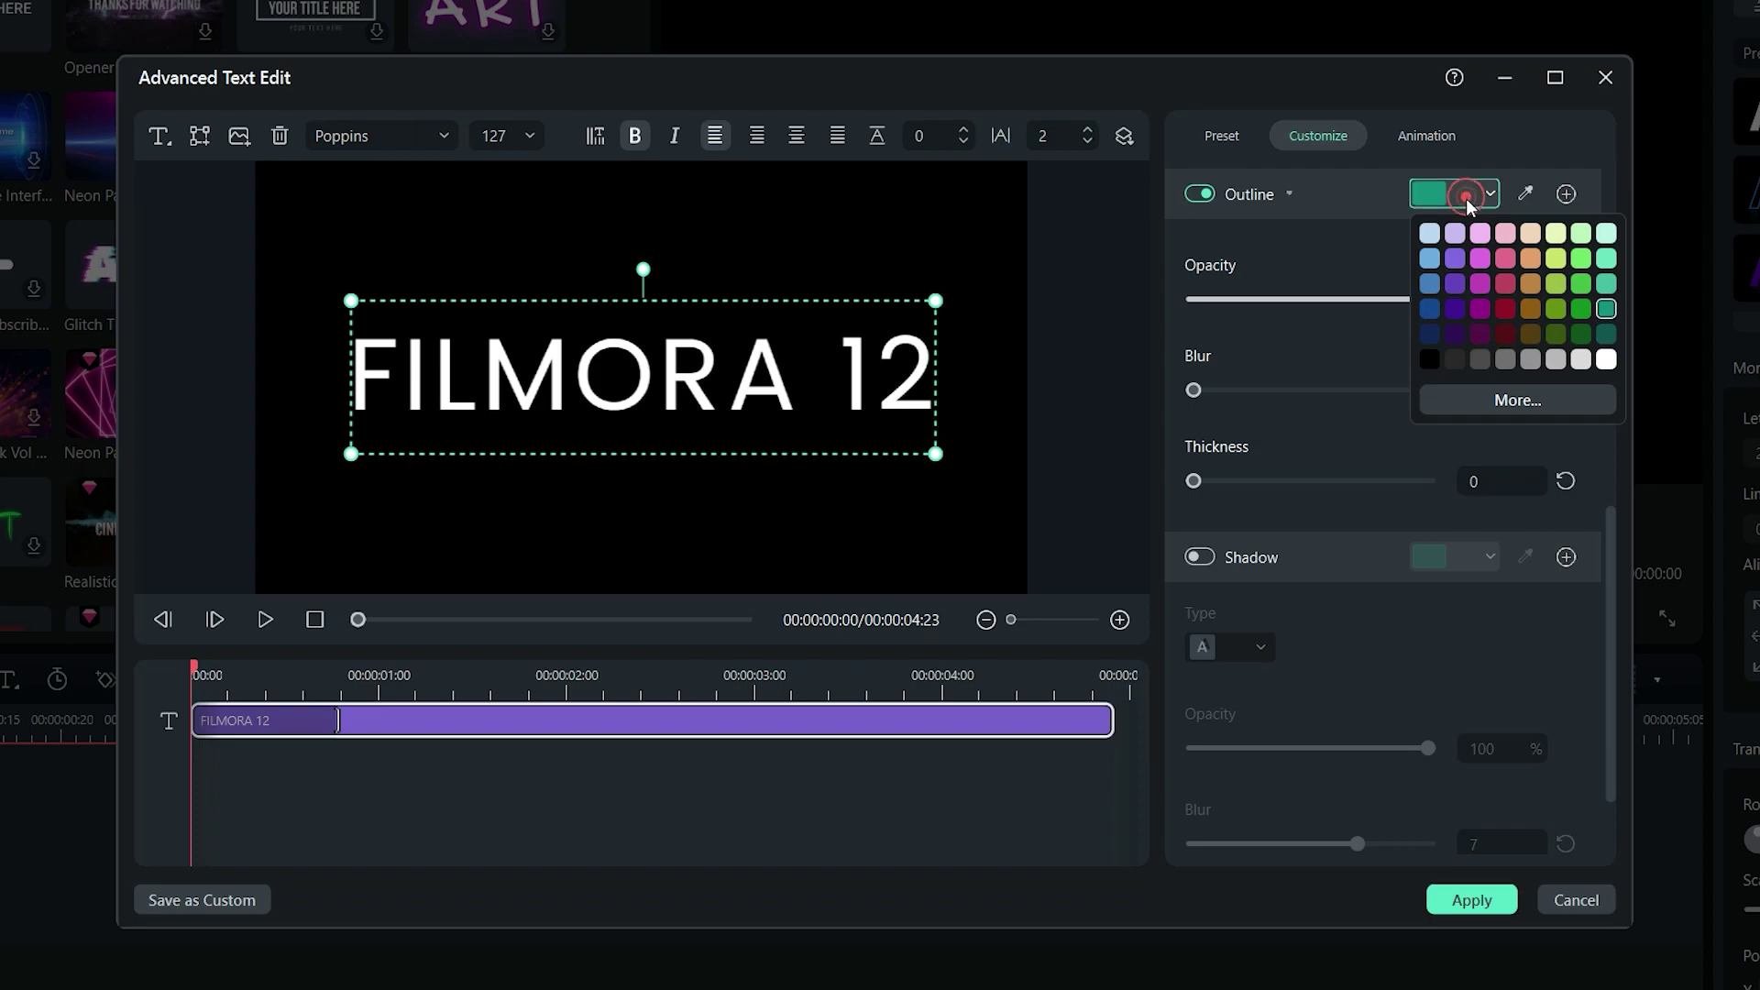
{"action": "left_click", "coordinate": [1604, 288]}
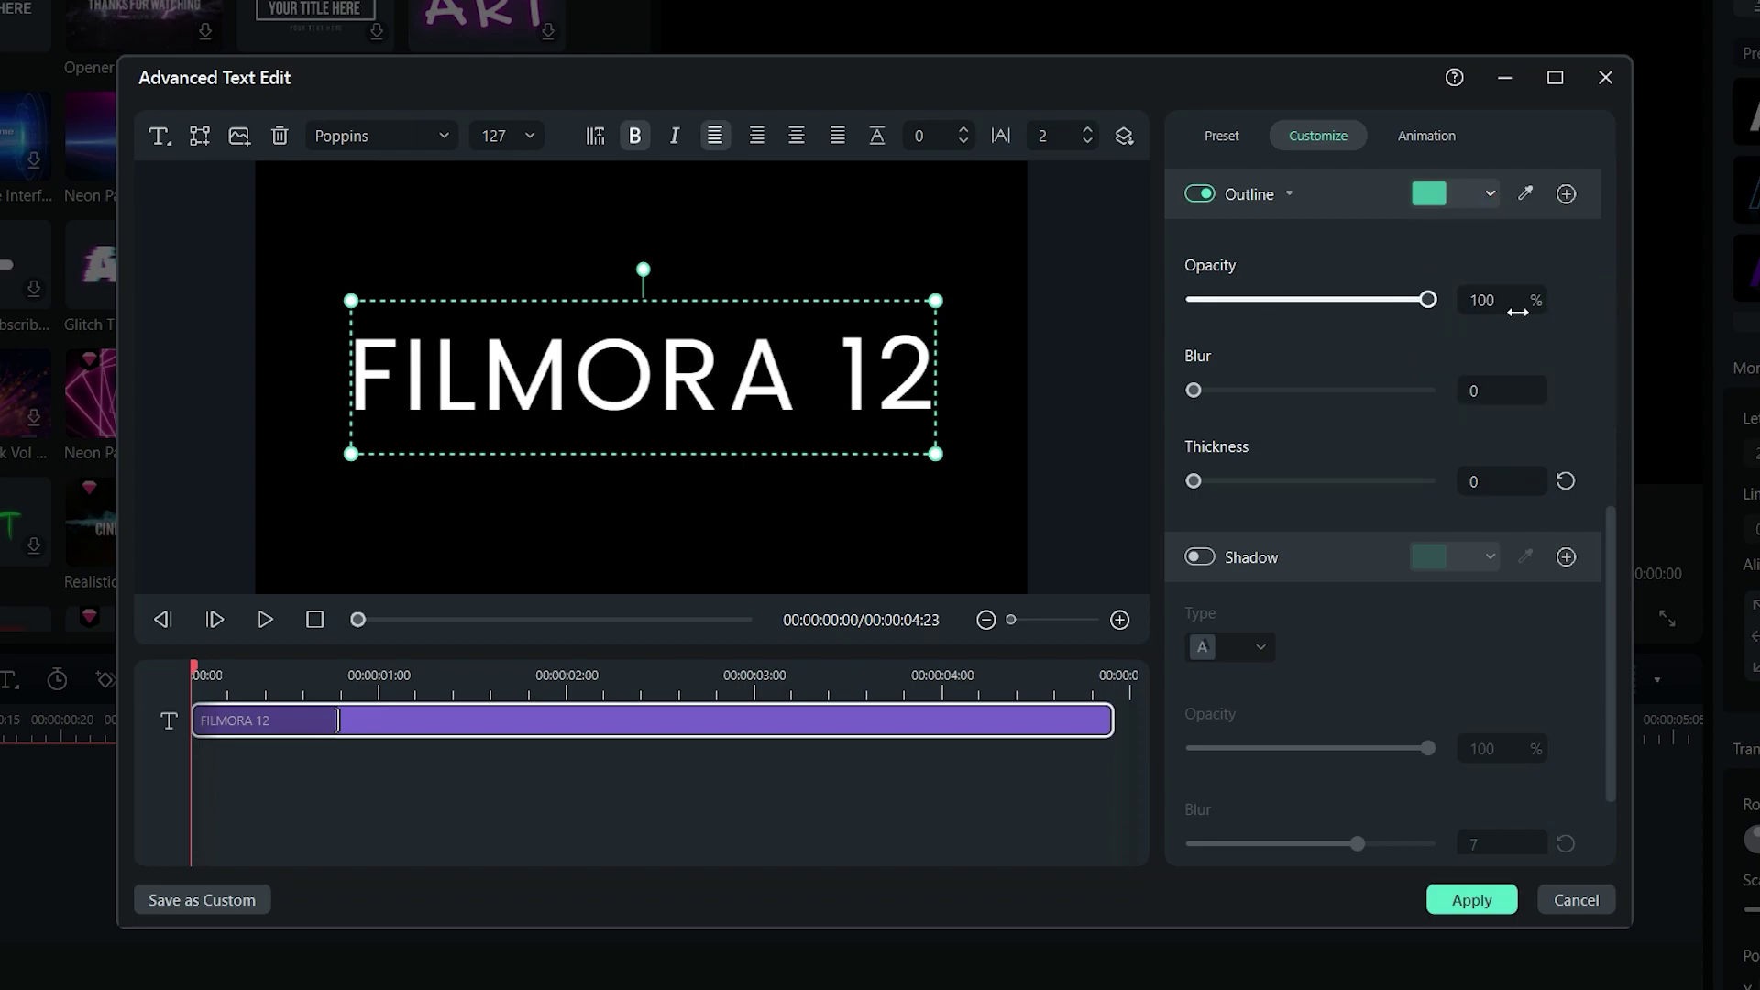
{"action": "left_click_drag", "start_coordinate": [1194, 391], "coordinate": [1261, 390]}
{"action": "left_click_drag", "start_coordinate": [1194, 482], "coordinate": [1249, 481]}
{"action": "left_click_drag", "start_coordinate": [1261, 391], "coordinate": [1428, 391]}
{"action": "left_click_drag", "start_coordinate": [1427, 300], "coordinate": [1365, 303]}
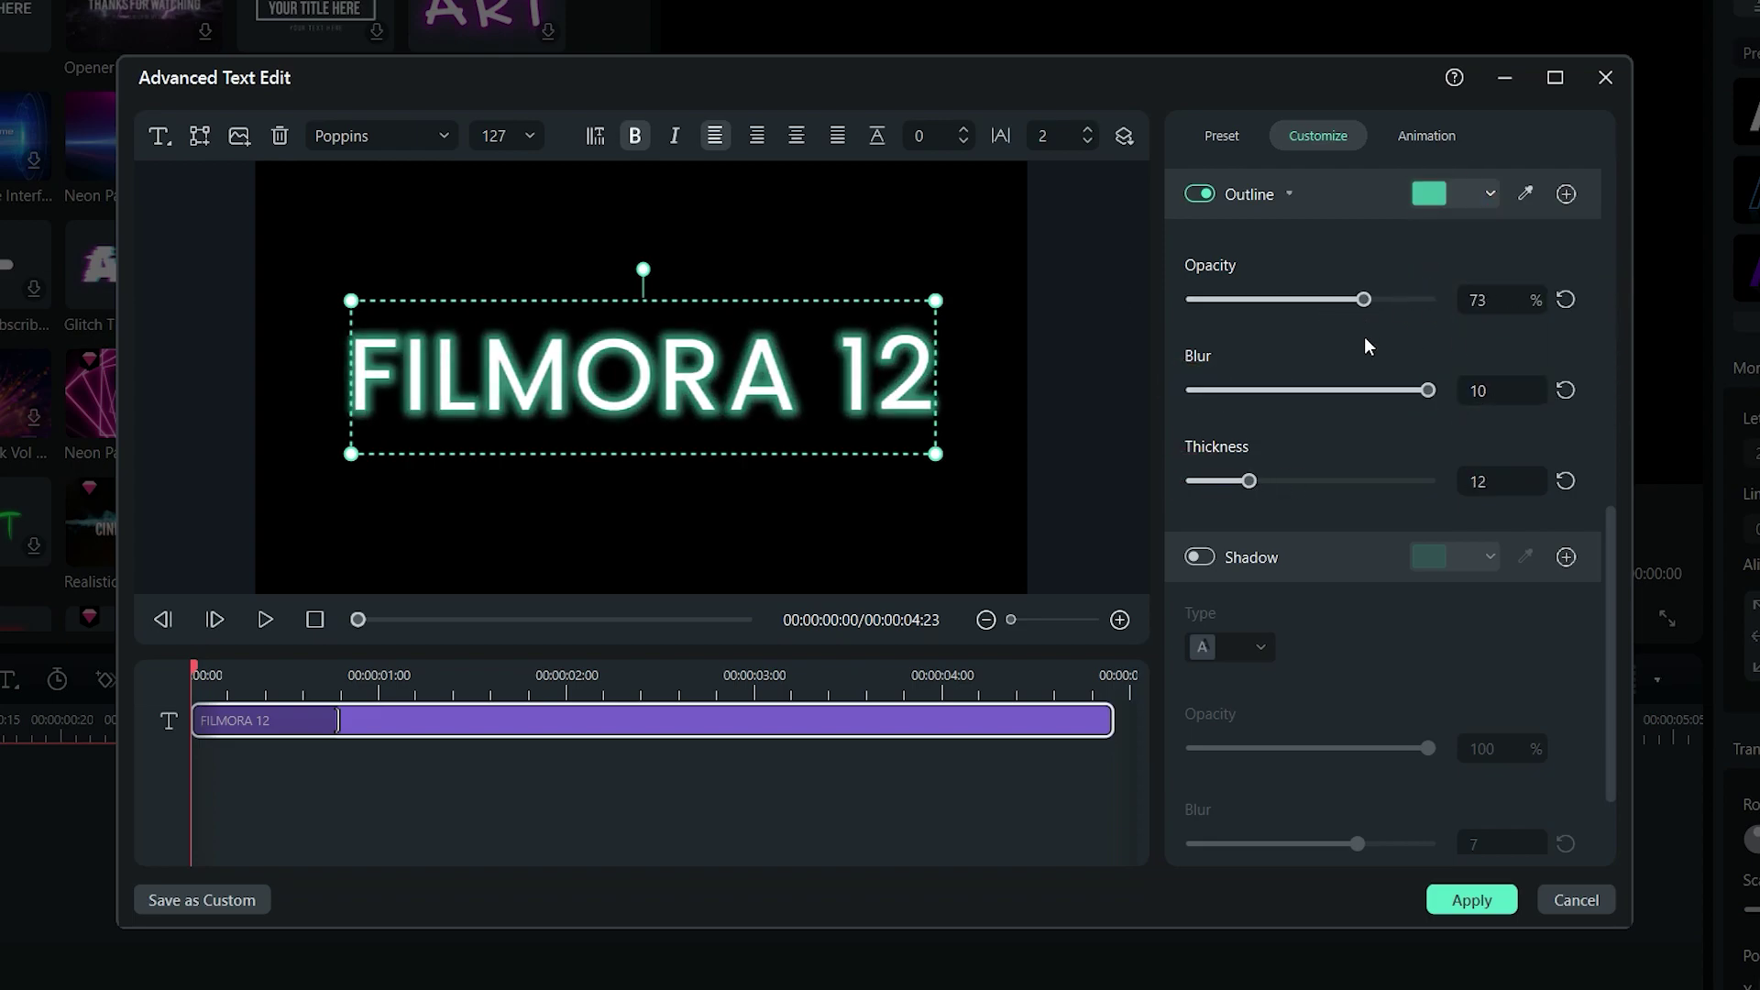
{"action": "left_click", "coordinate": [1564, 201]}
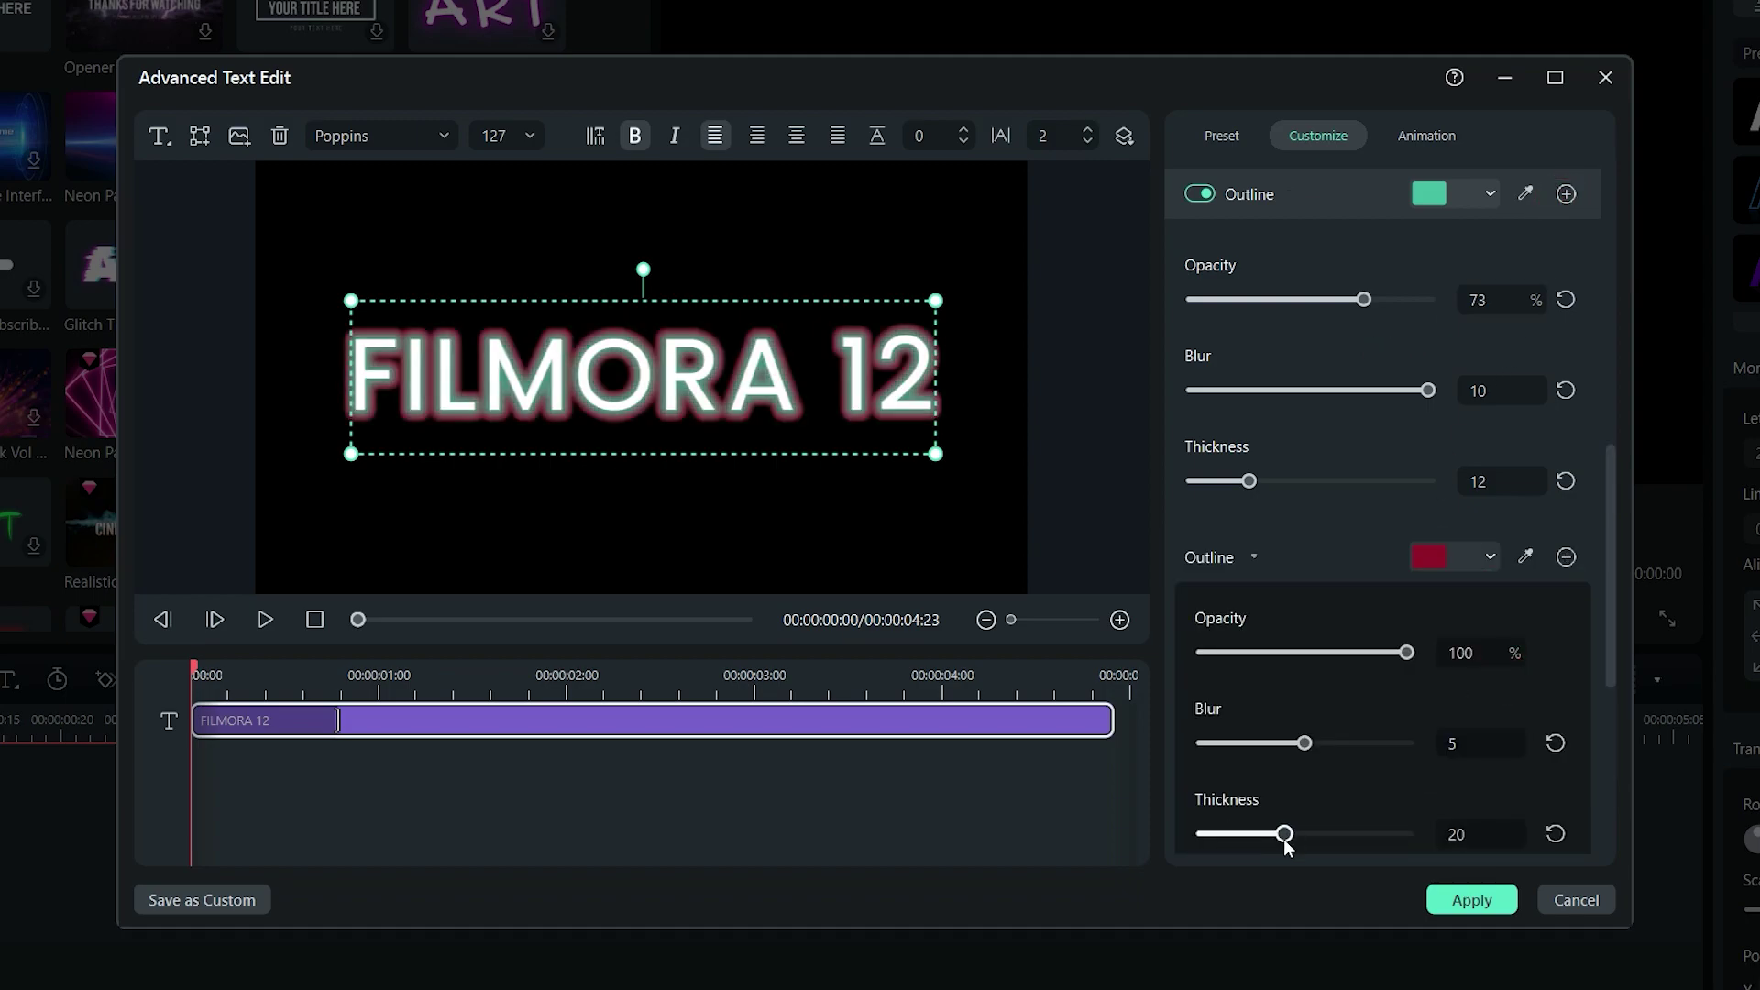
{"action": "left_click_drag", "start_coordinate": [1406, 652], "coordinate": [1351, 652]}
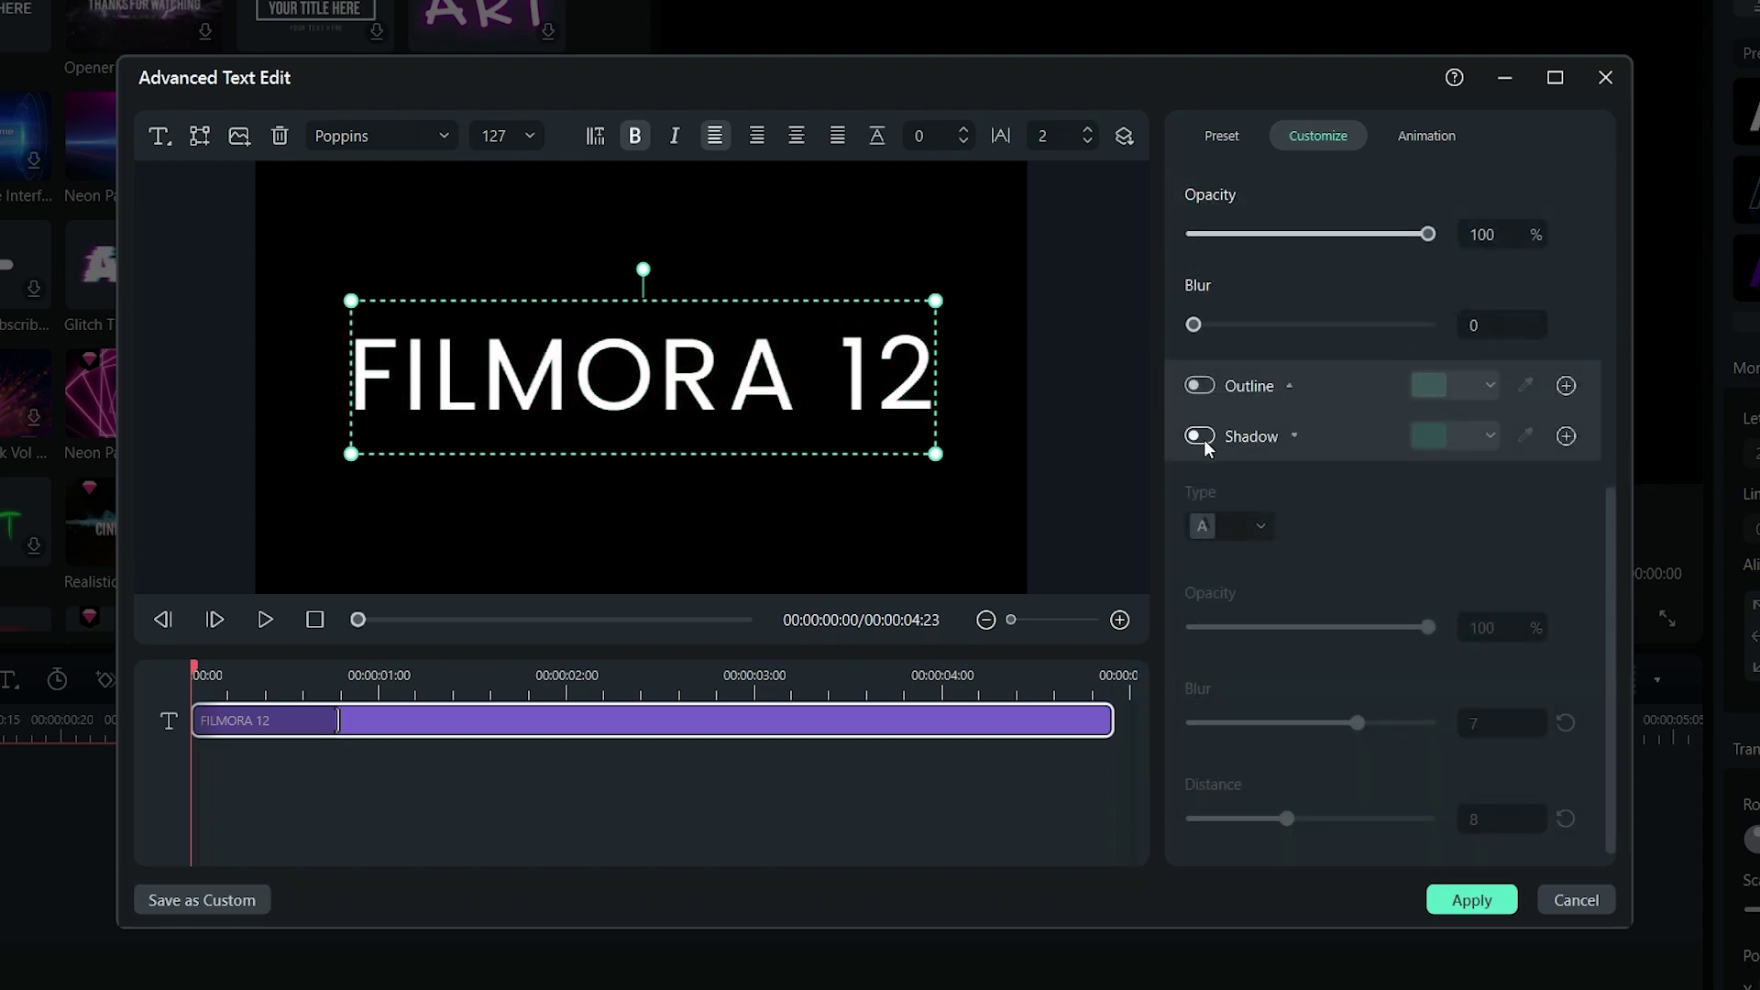
Step: Add a dark red reflection-style shadow at 89% opacity and distance 6
{"action": "left_click", "coordinate": [1202, 438]}
{"action": "left_click", "coordinate": [1427, 437]}
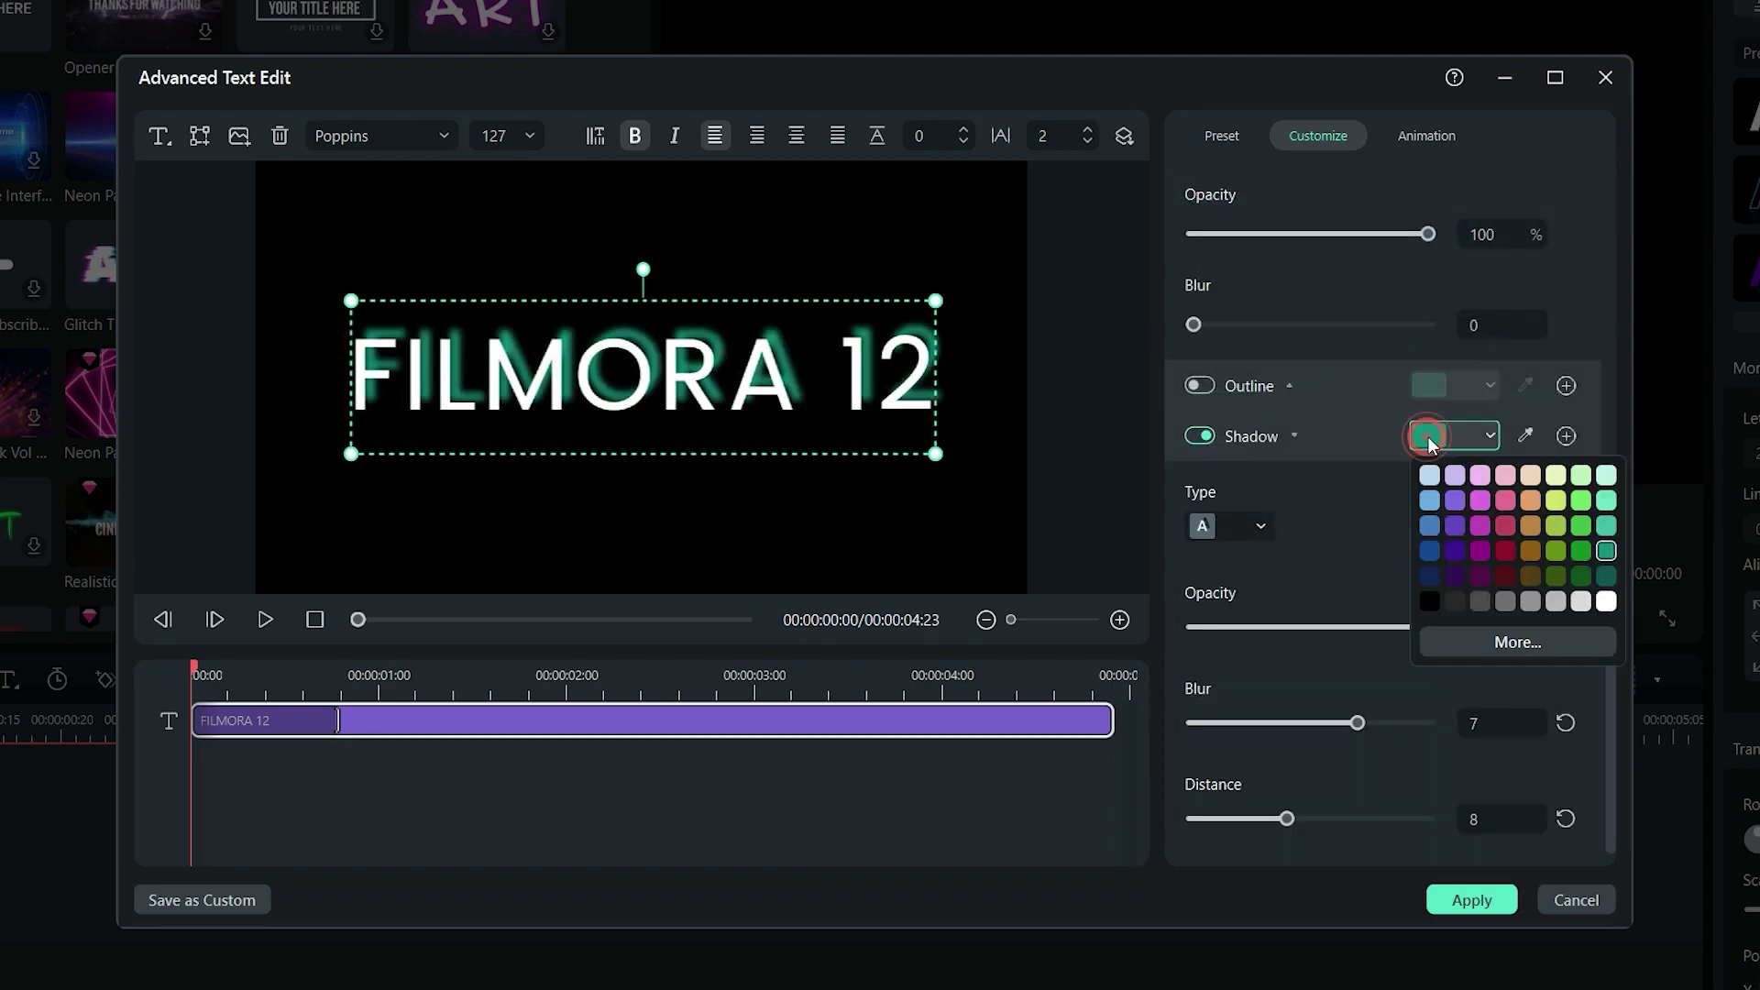
{"action": "left_click", "coordinate": [1503, 550]}
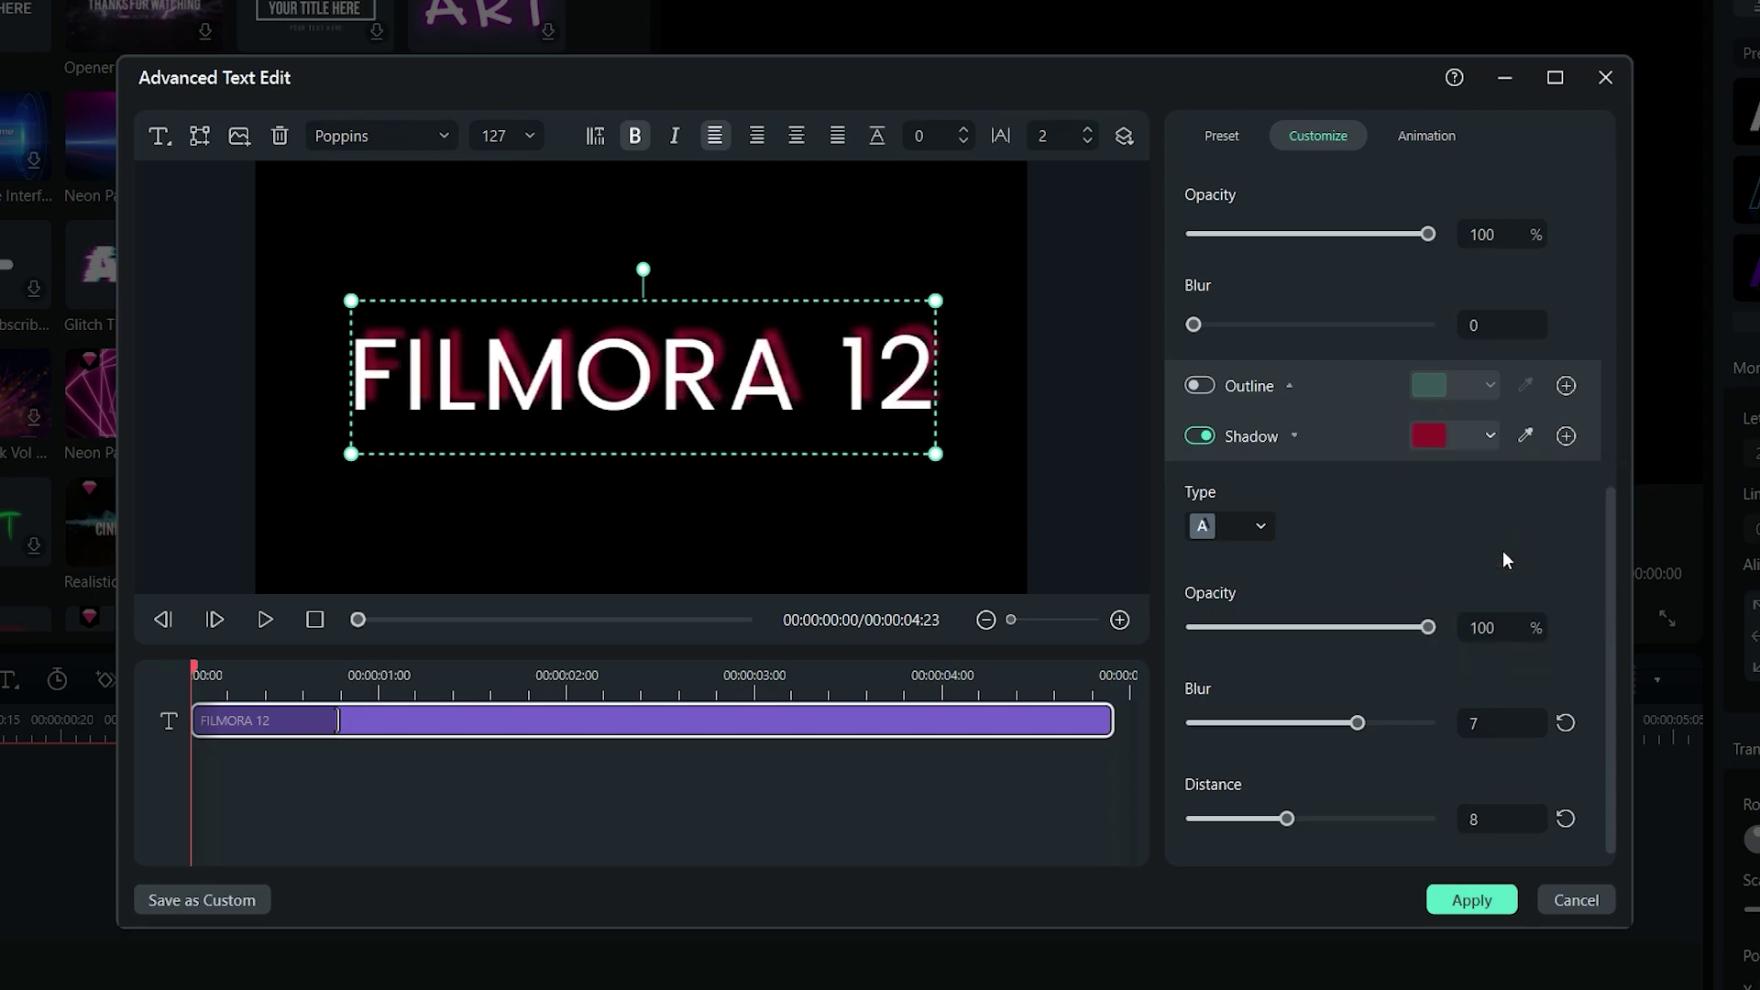
{"action": "left_click", "coordinate": [1260, 527]}
{"action": "left_click", "coordinate": [1369, 672]}
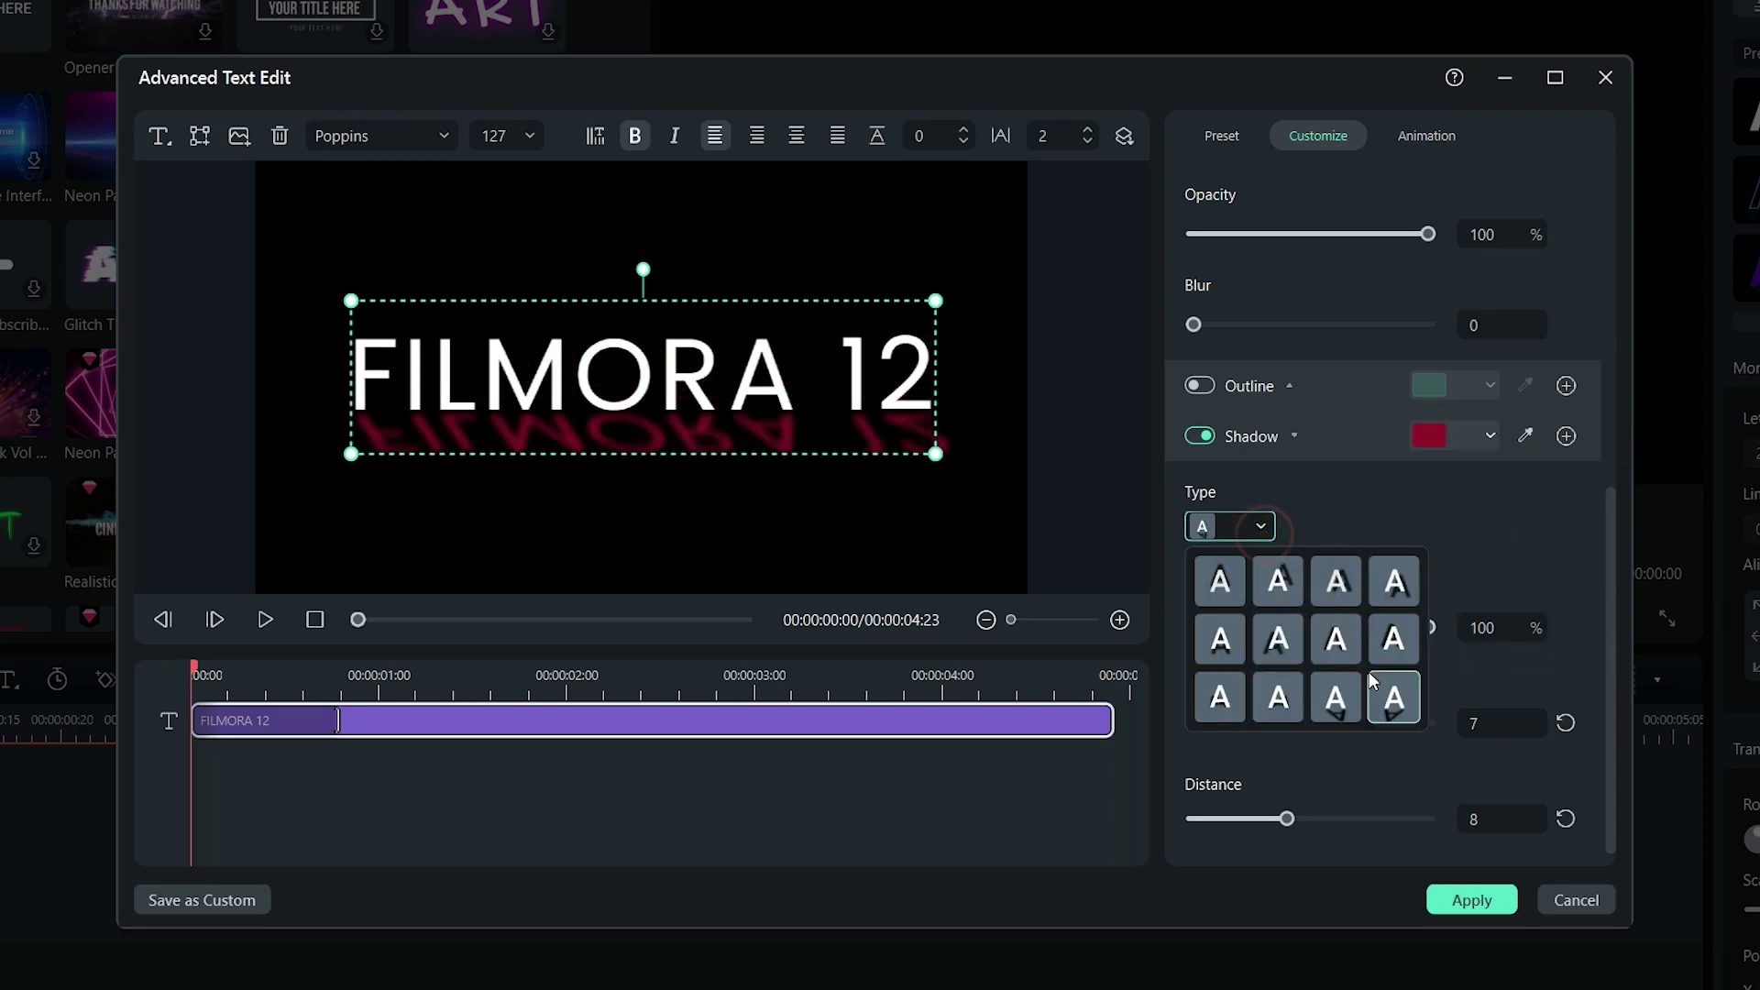
{"action": "mouse_move", "coordinate": [1384, 643]}
{"action": "left_mouse_down"}
{"action": "mouse_move", "coordinate": [1335, 636]}
{"action": "mouse_move", "coordinate": [1353, 640]}
{"action": "left_mouse_up"}
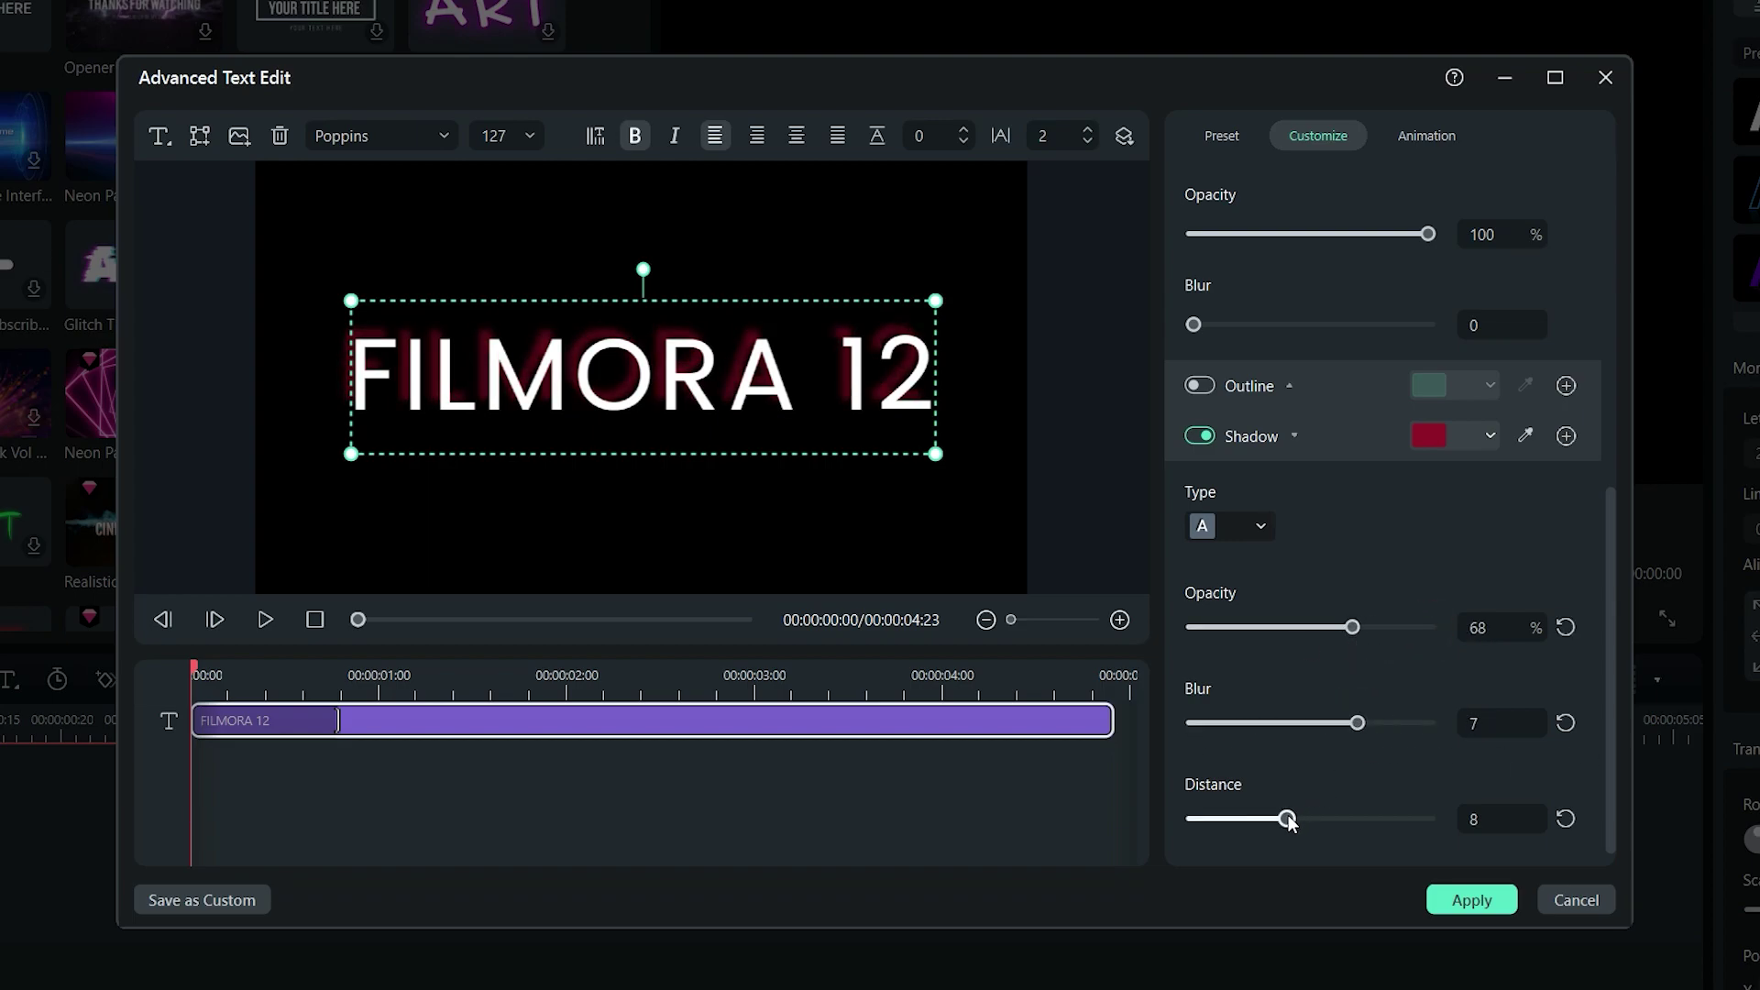
{"action": "mouse_move", "coordinate": [1287, 818]}
{"action": "left_mouse_down"}
{"action": "mouse_move", "coordinate": [1430, 821]}
{"action": "mouse_move", "coordinate": [1127, 829]}
{"action": "mouse_move", "coordinate": [1283, 836]}
{"action": "mouse_move", "coordinate": [1263, 819]}
{"action": "left_mouse_up"}
{"action": "left_click_drag", "start_coordinate": [1352, 628], "coordinate": [1401, 628]}
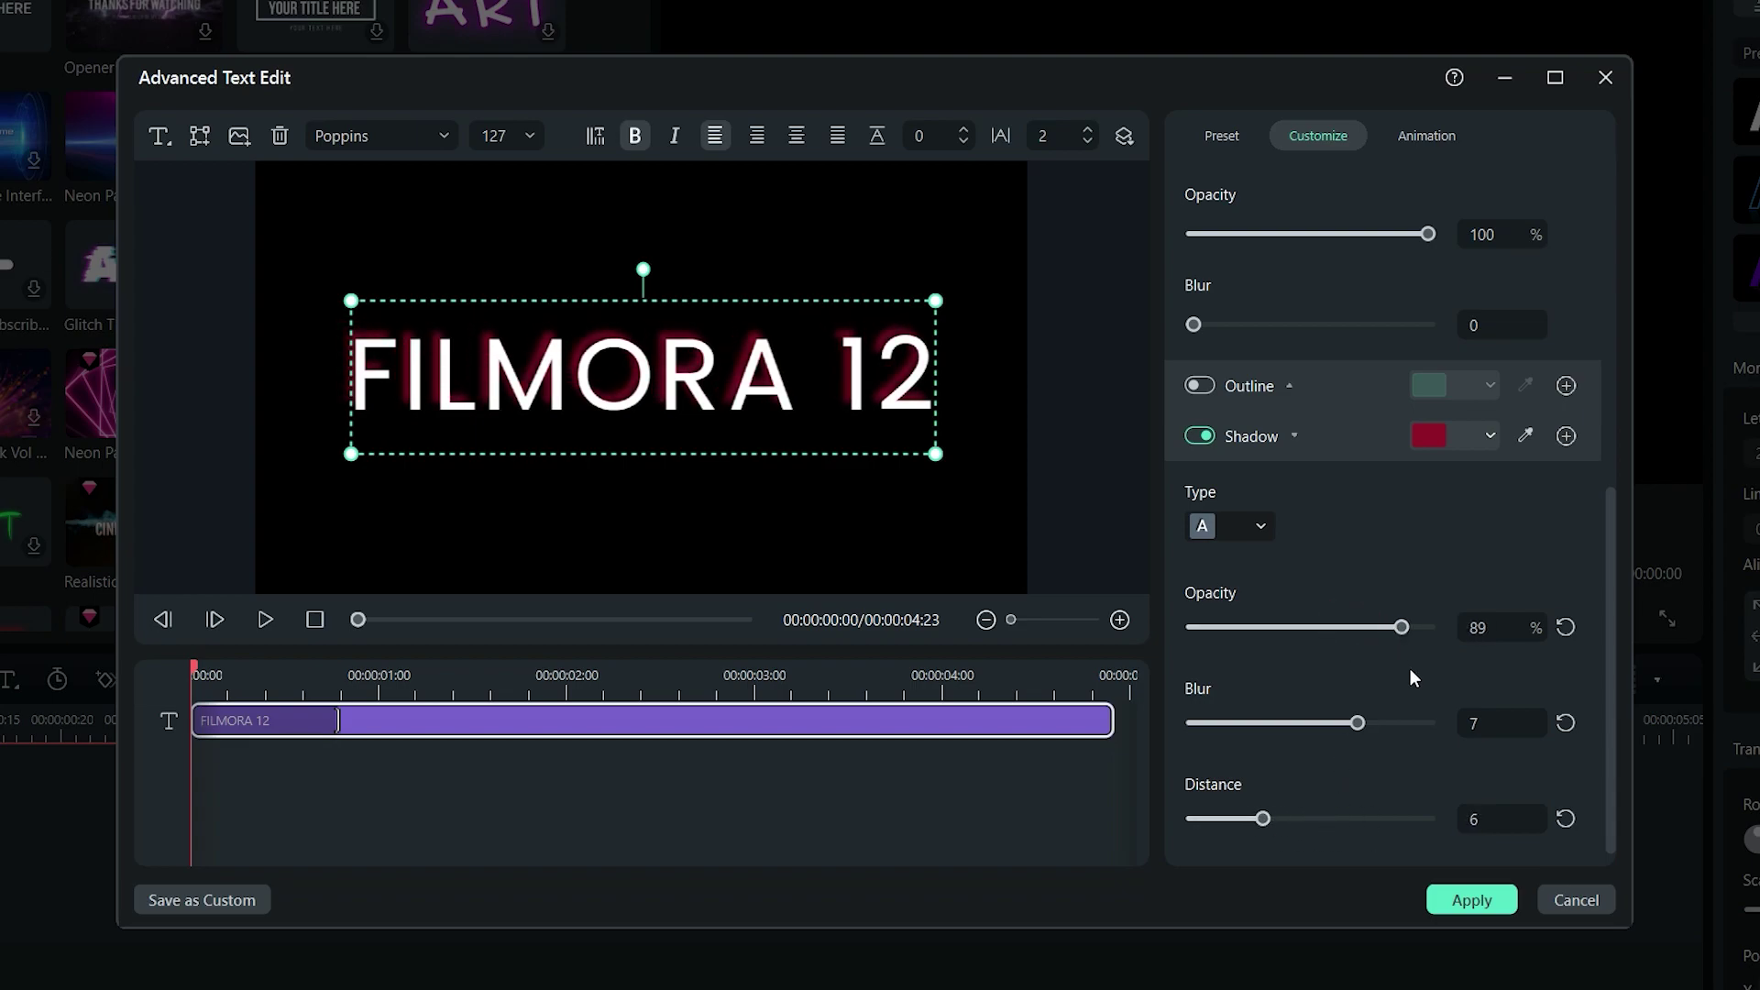
Step: Add a wide rectangle text shape reading FEATURES
{"action": "left_click", "coordinate": [203, 140]}
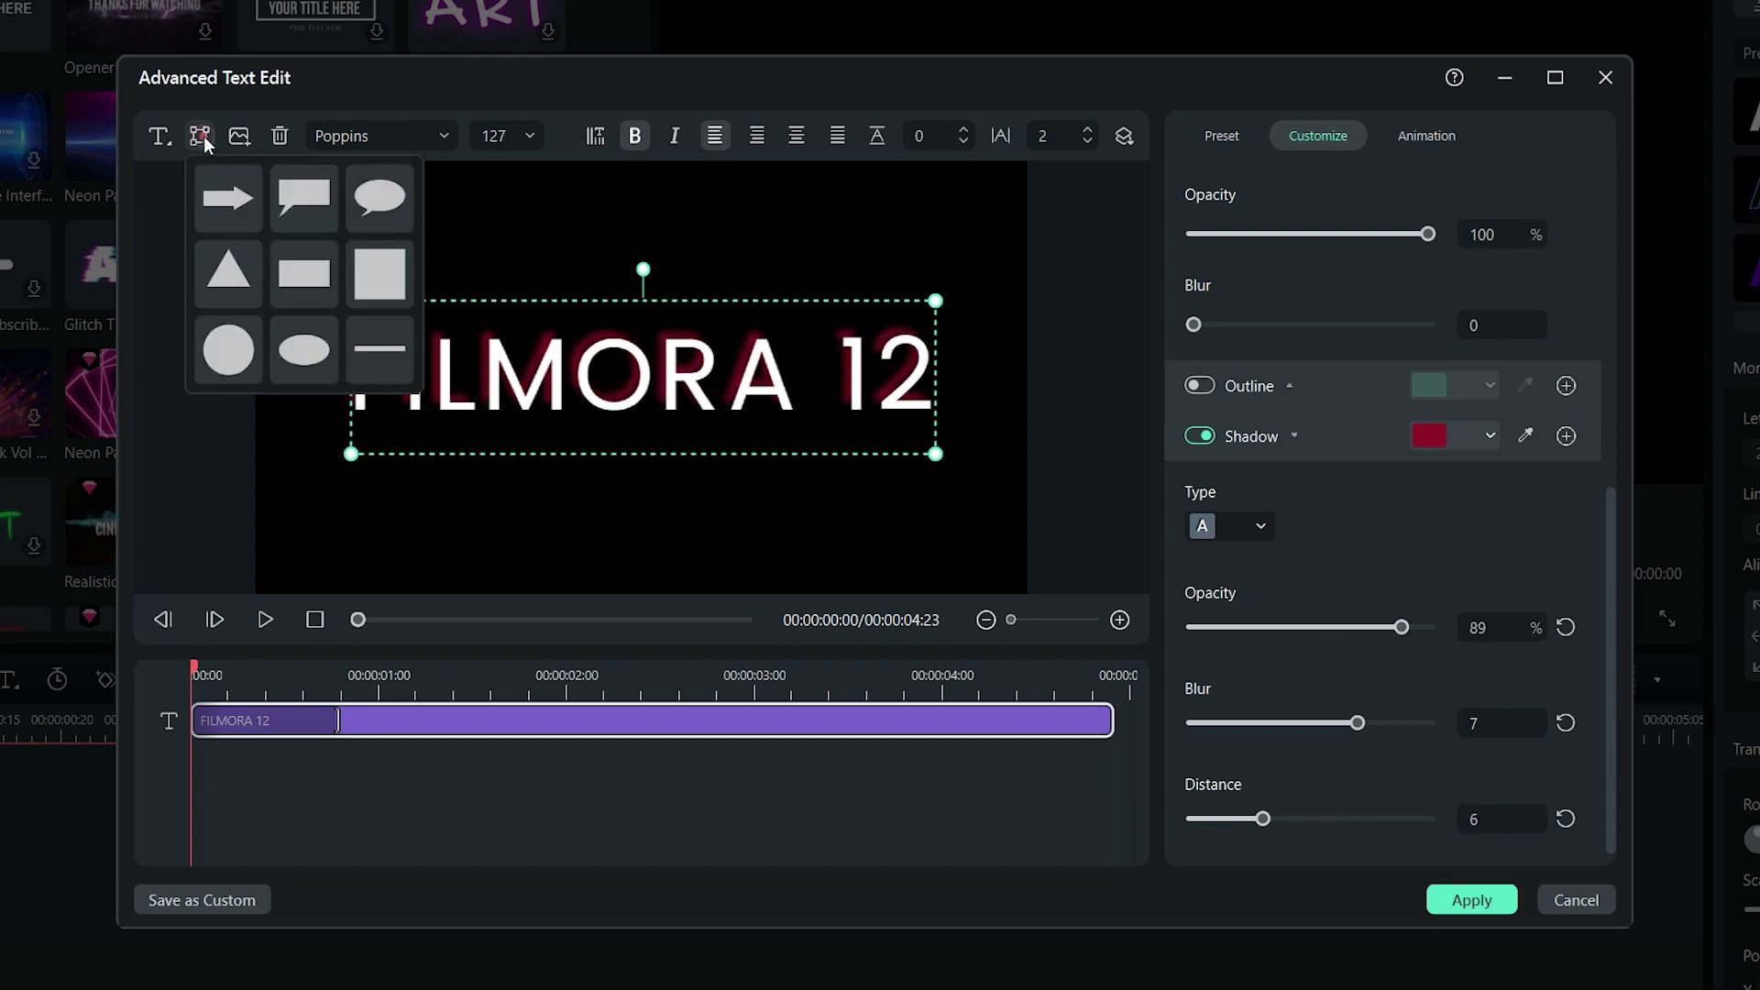
{"action": "left_click", "coordinate": [305, 272]}
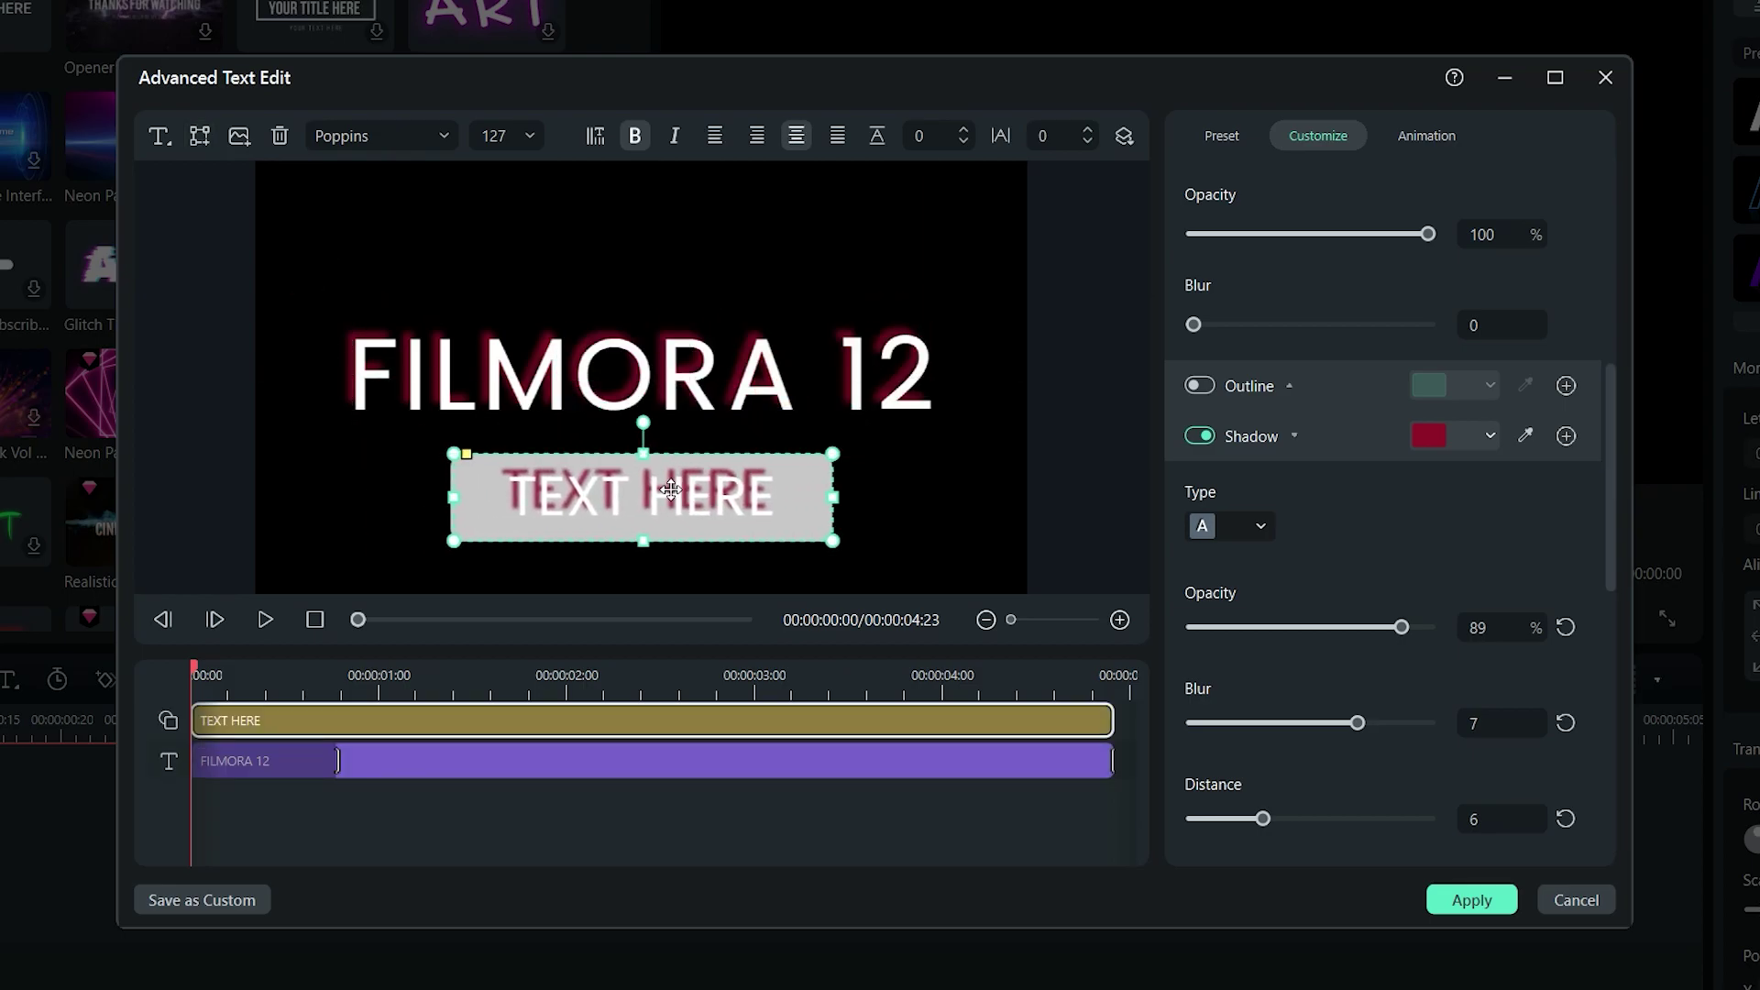
{"action": "type", "text": "FEATURES"}
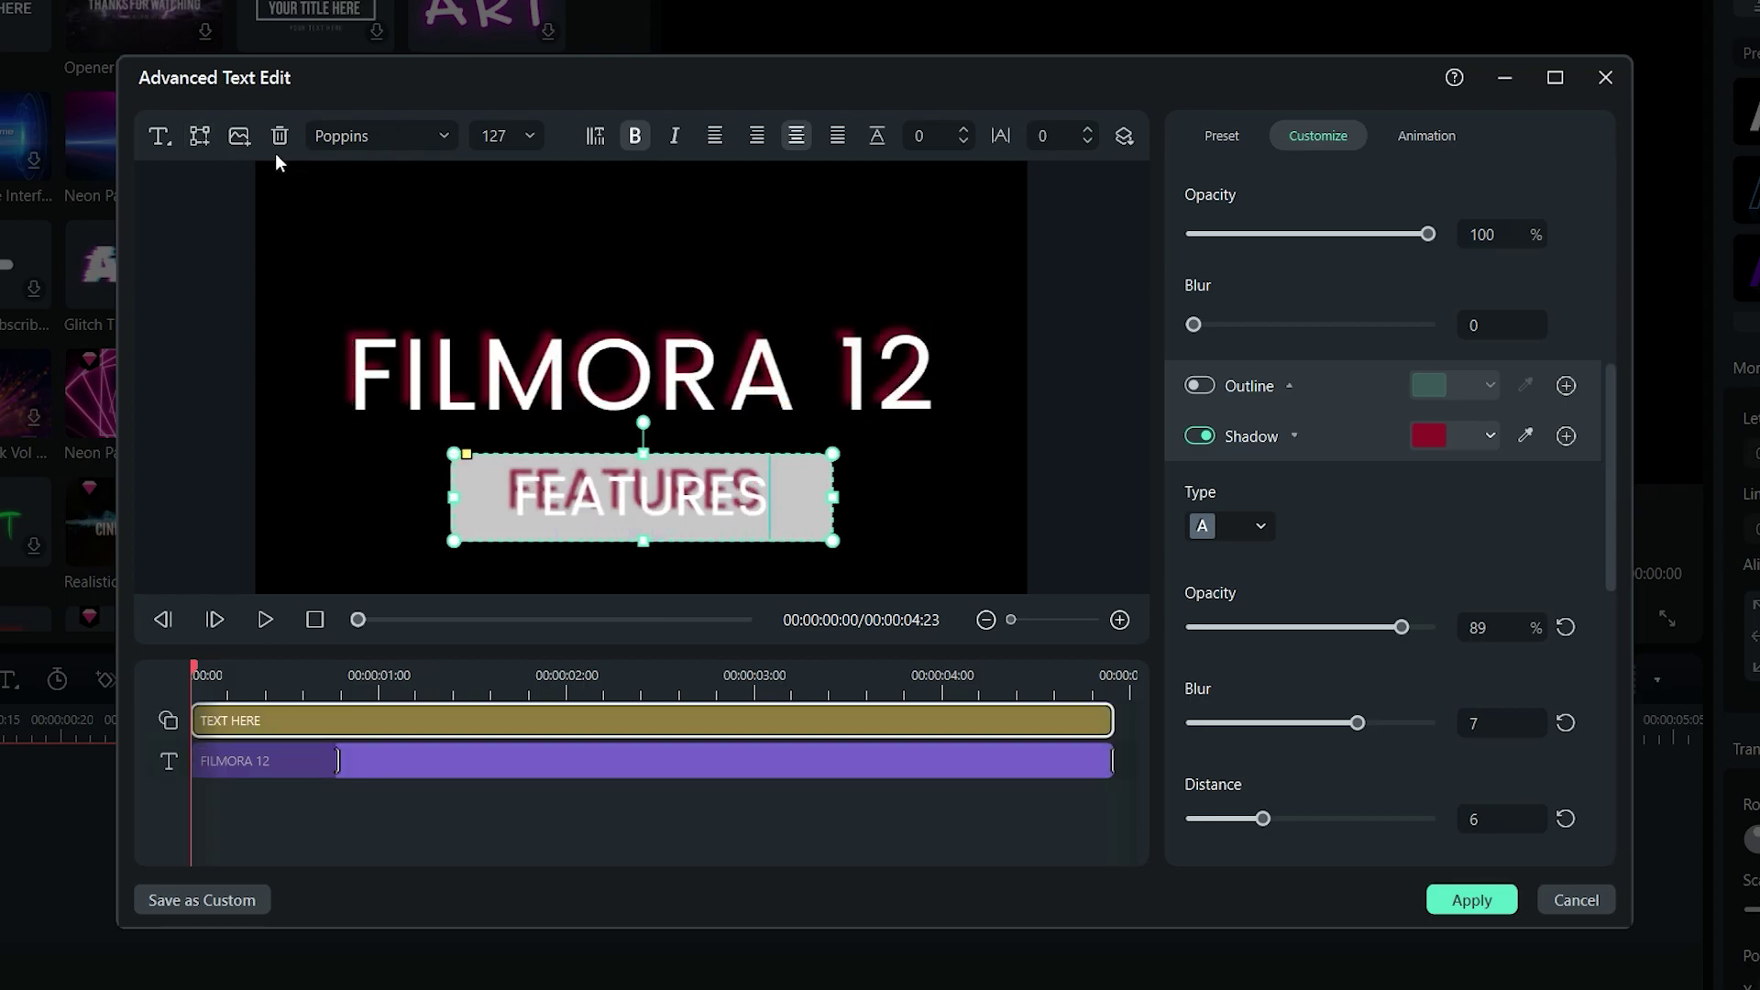
Step: Insert the purple-teal wallpaper, send it behind the text and stretch it to fill the frame
{"action": "left_click", "coordinate": [238, 136]}
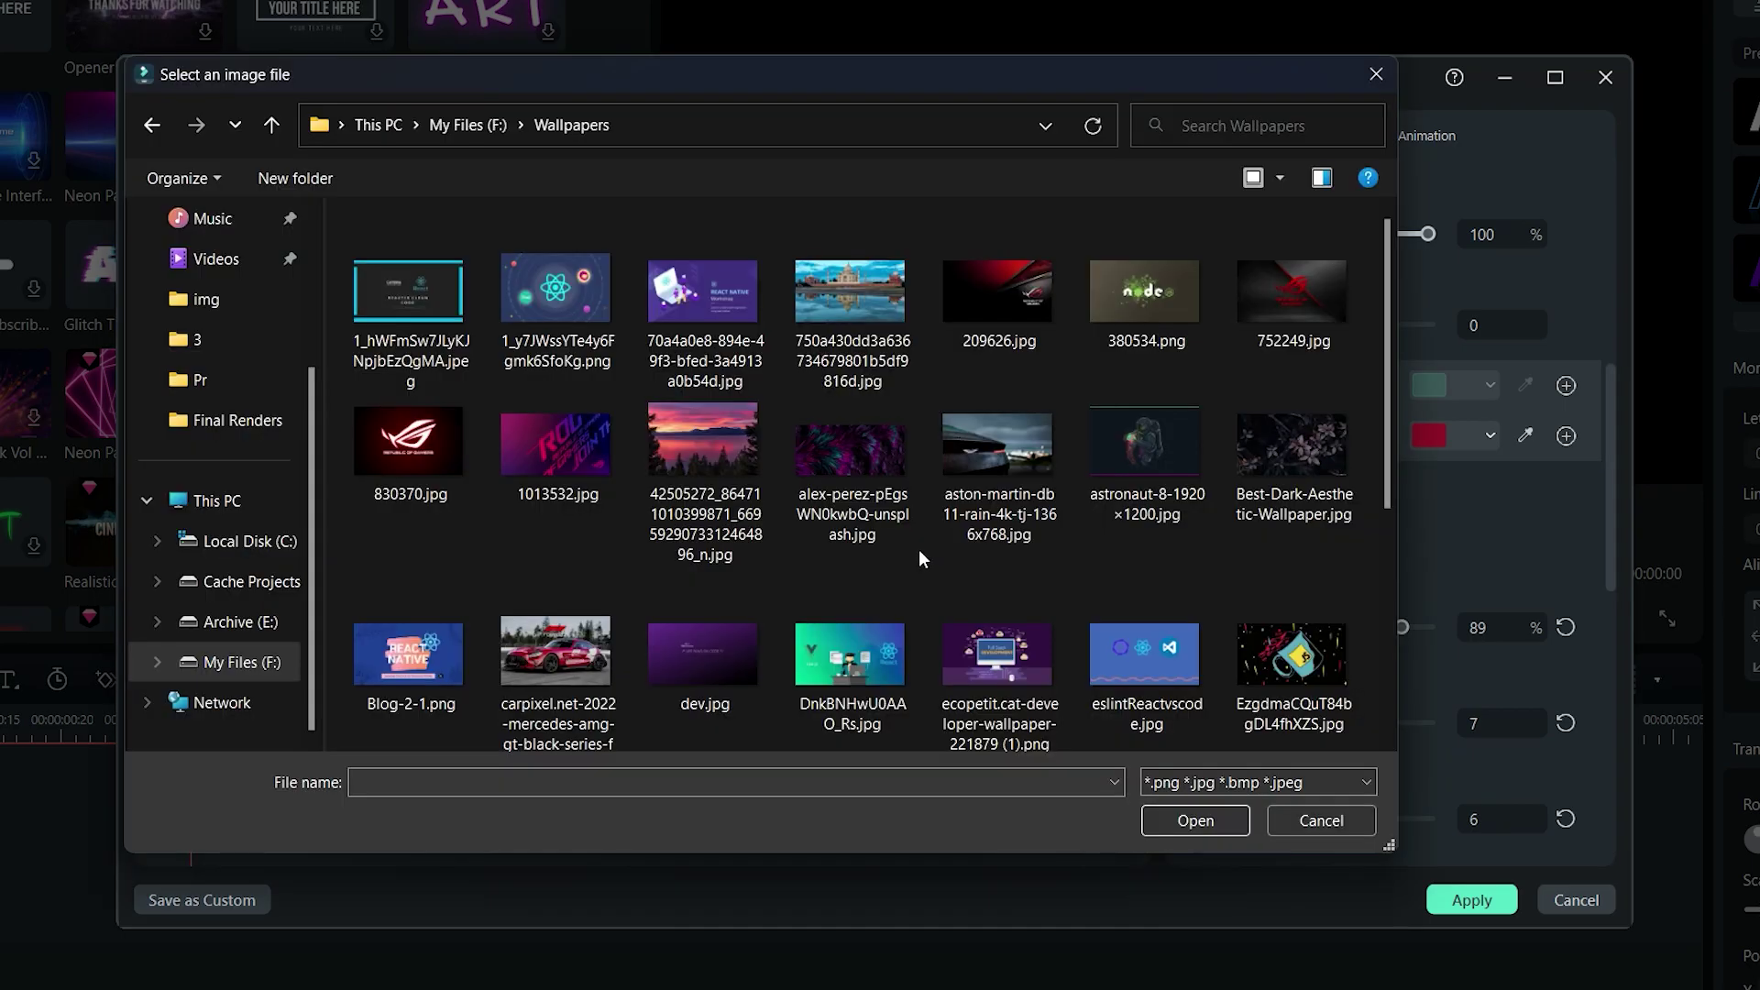
{"action": "left_click", "coordinate": [849, 471]}
{"action": "double_click", "coordinate": [849, 471]}
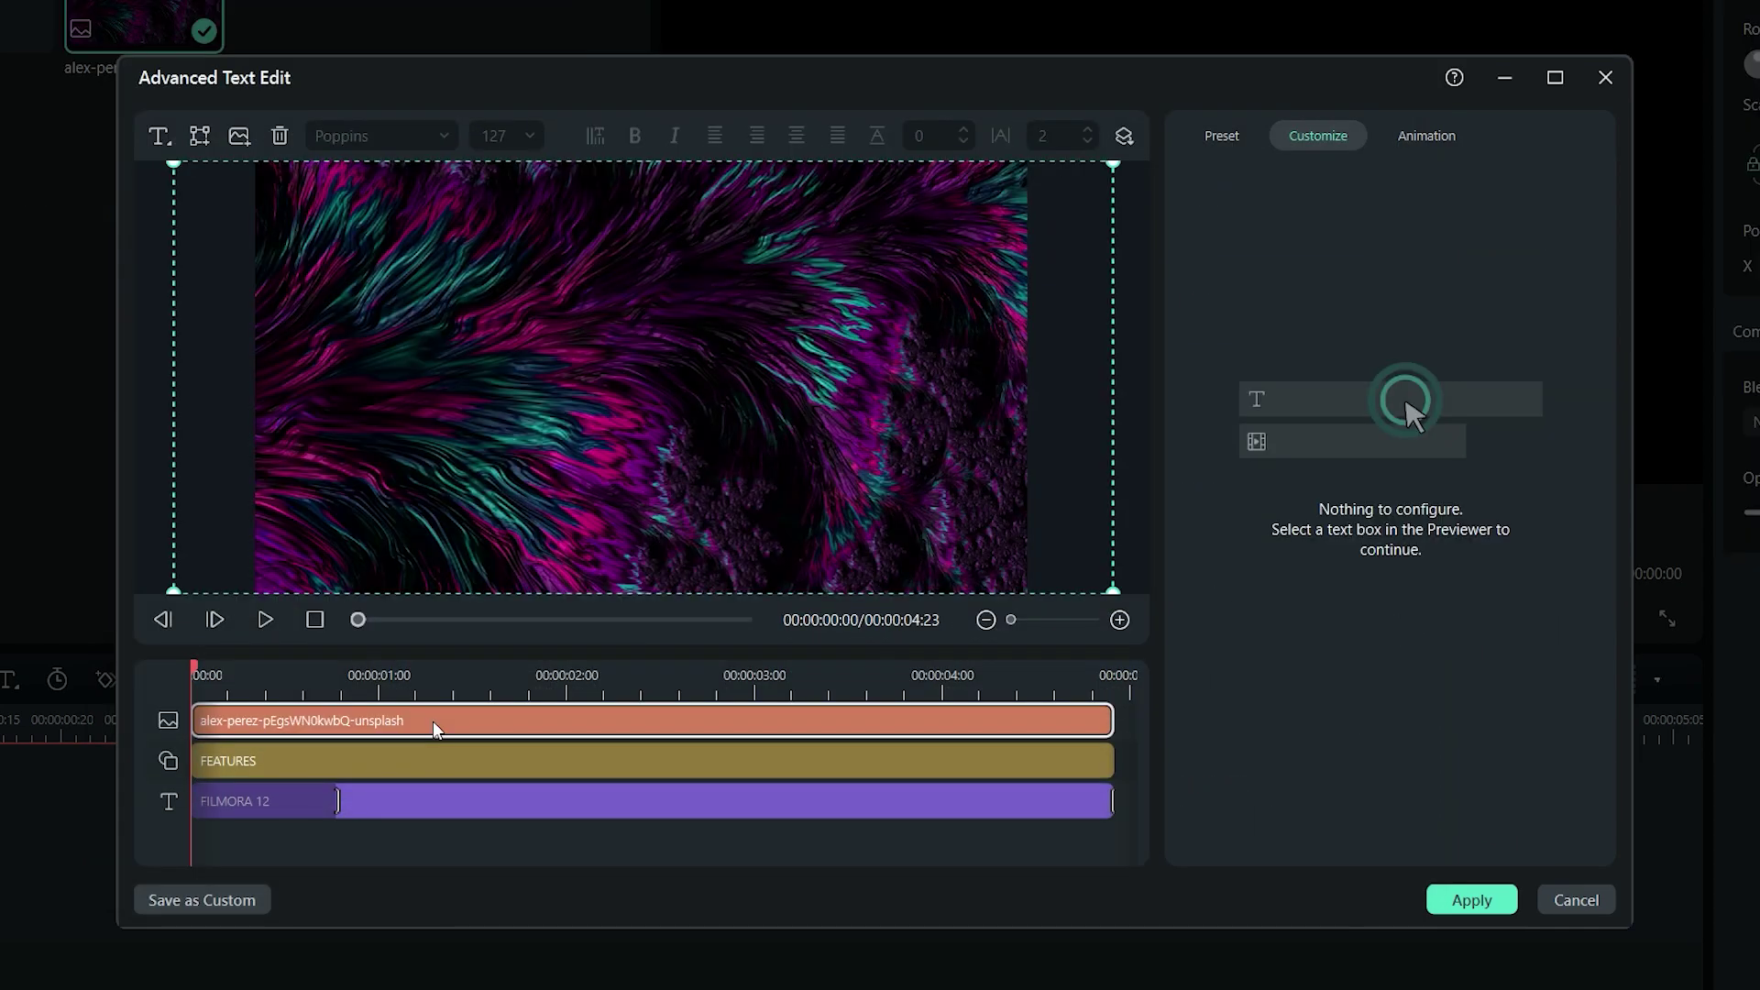
{"action": "left_click", "coordinate": [279, 138]}
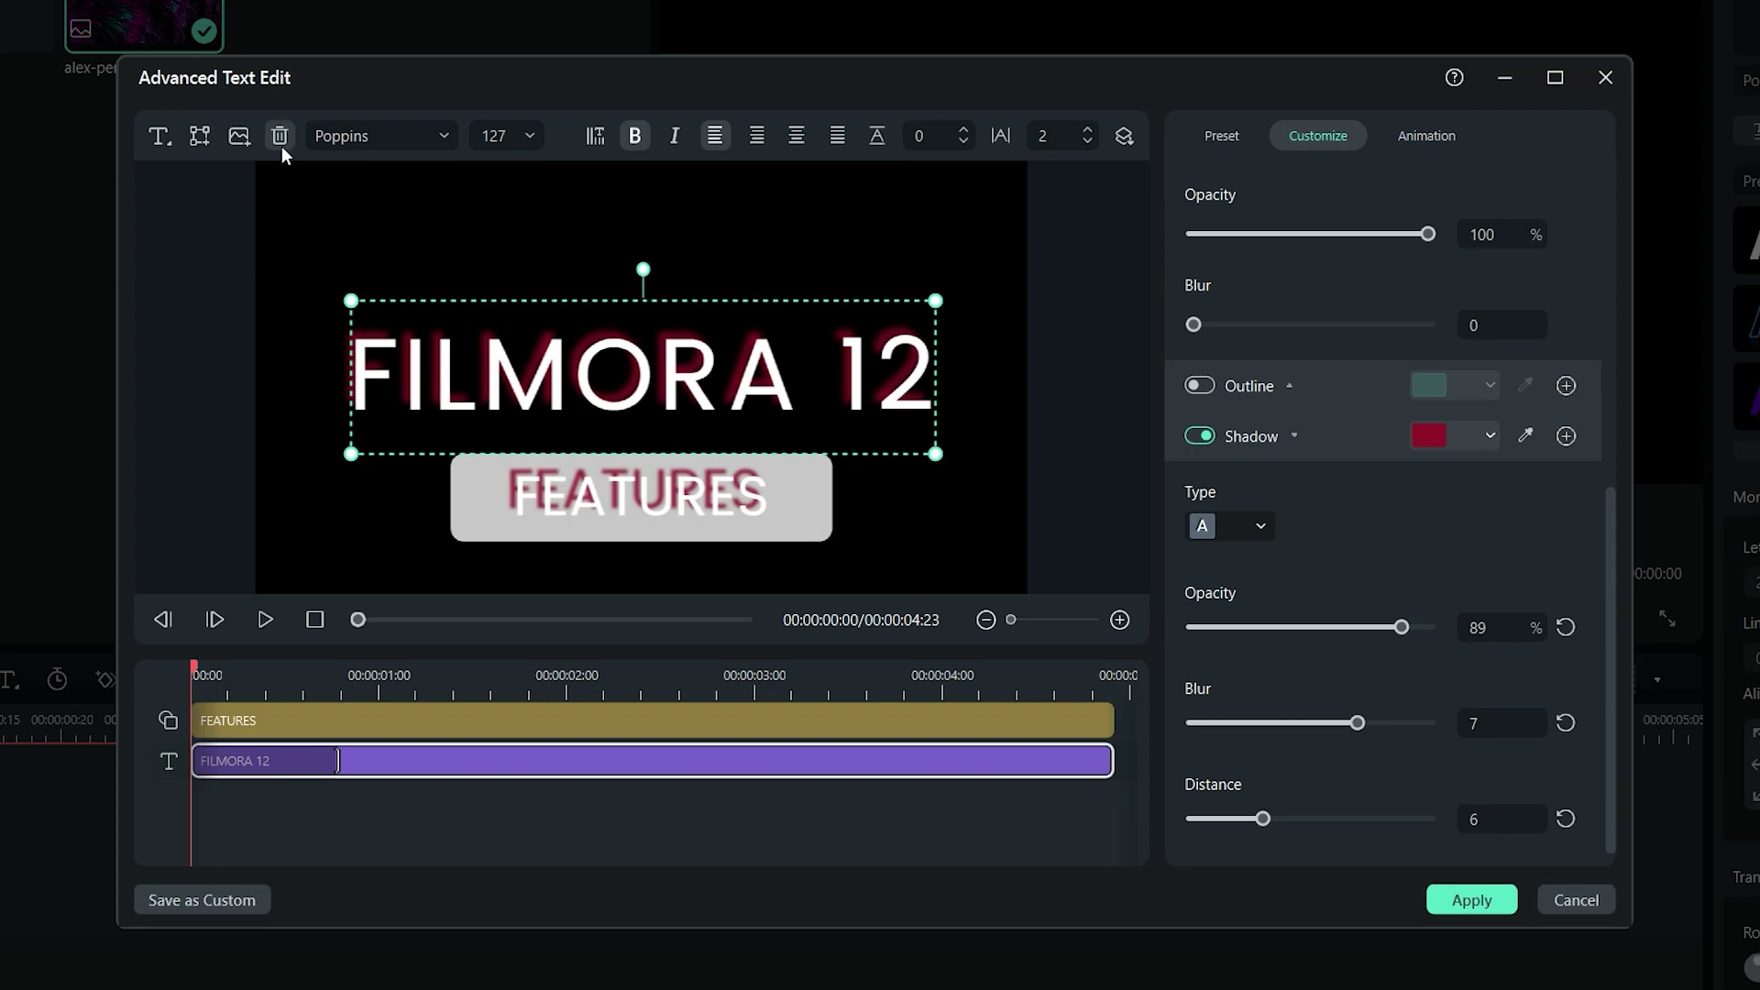
{"action": "key", "text": "ctrl+z"}
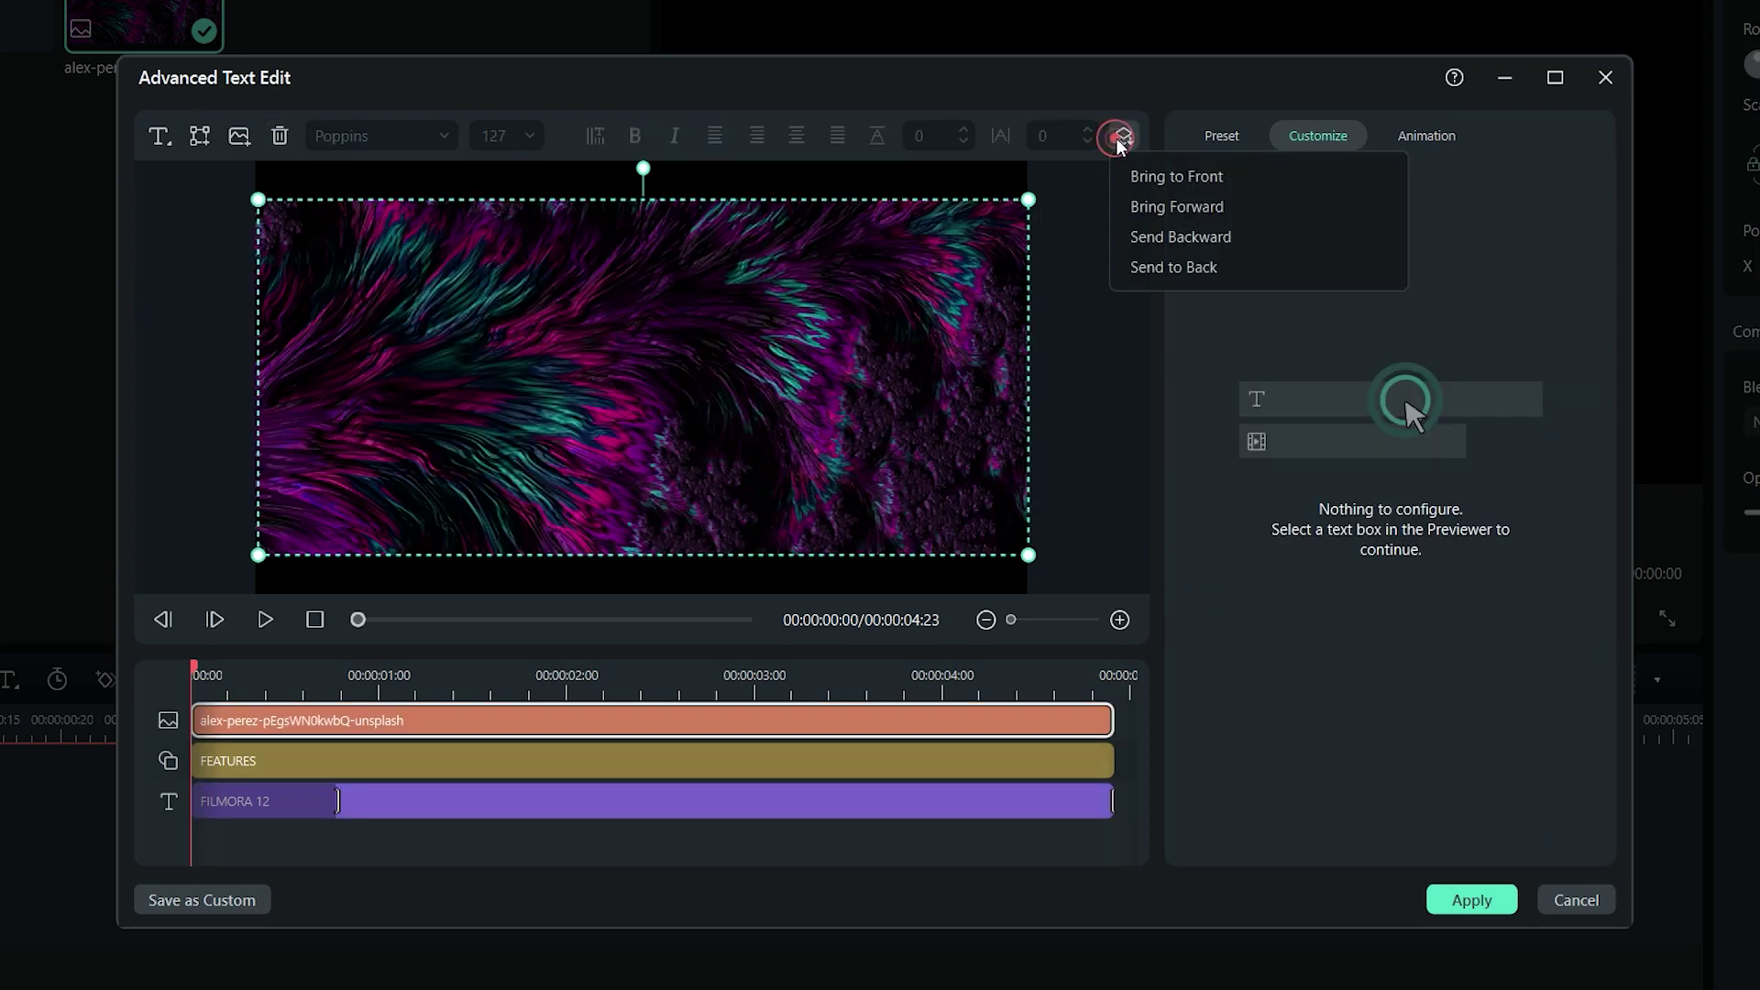
{"action": "left_click", "coordinate": [1183, 237]}
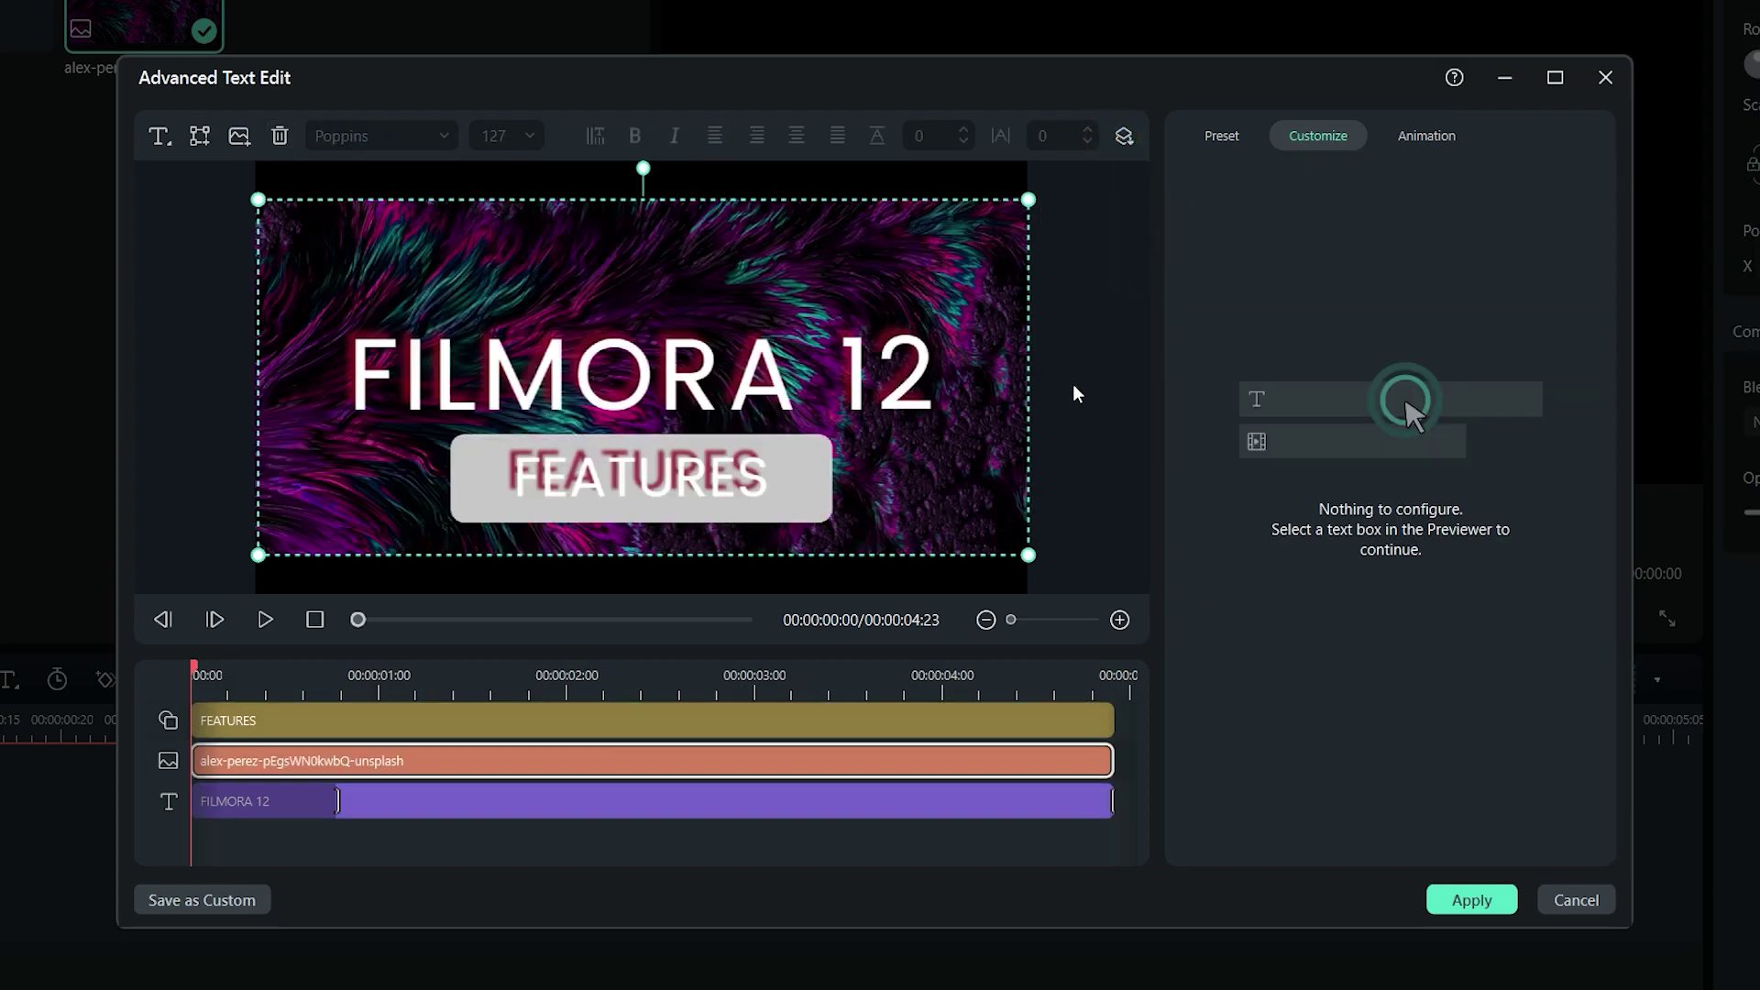
{"action": "left_click_drag", "start_coordinate": [1028, 555], "coordinate": [1113, 592]}
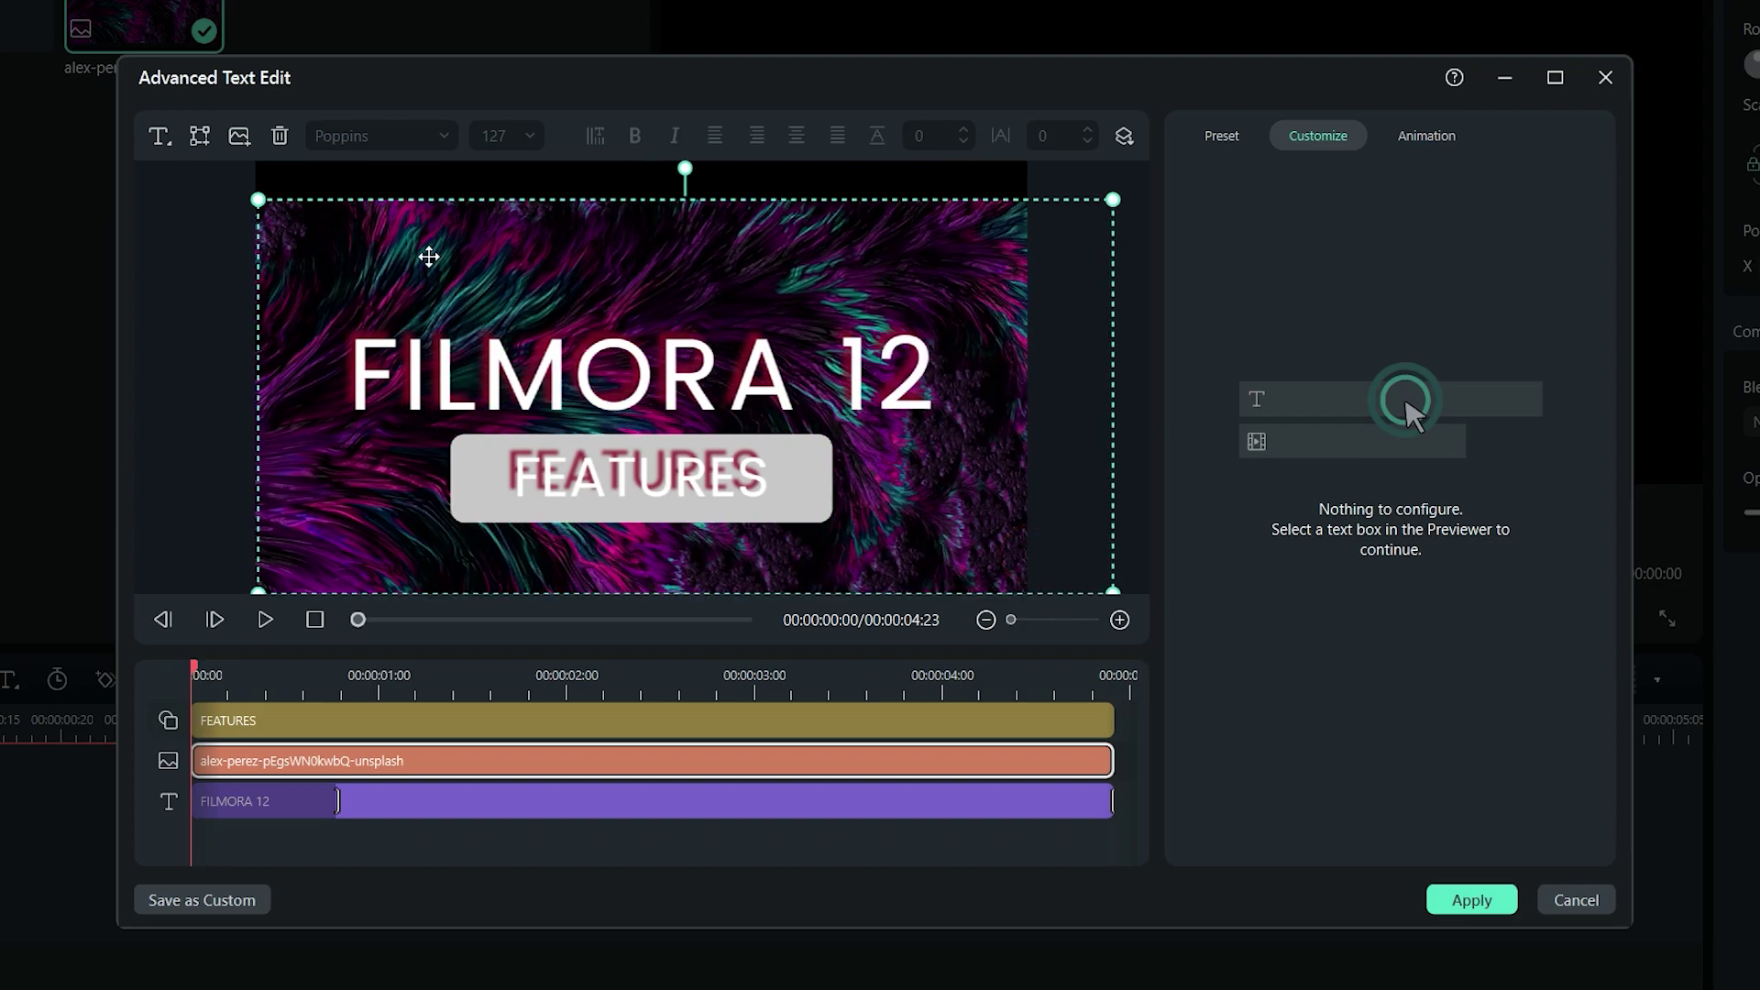
{"action": "left_click_drag", "start_coordinate": [225, 185], "coordinate": [183, 169]}
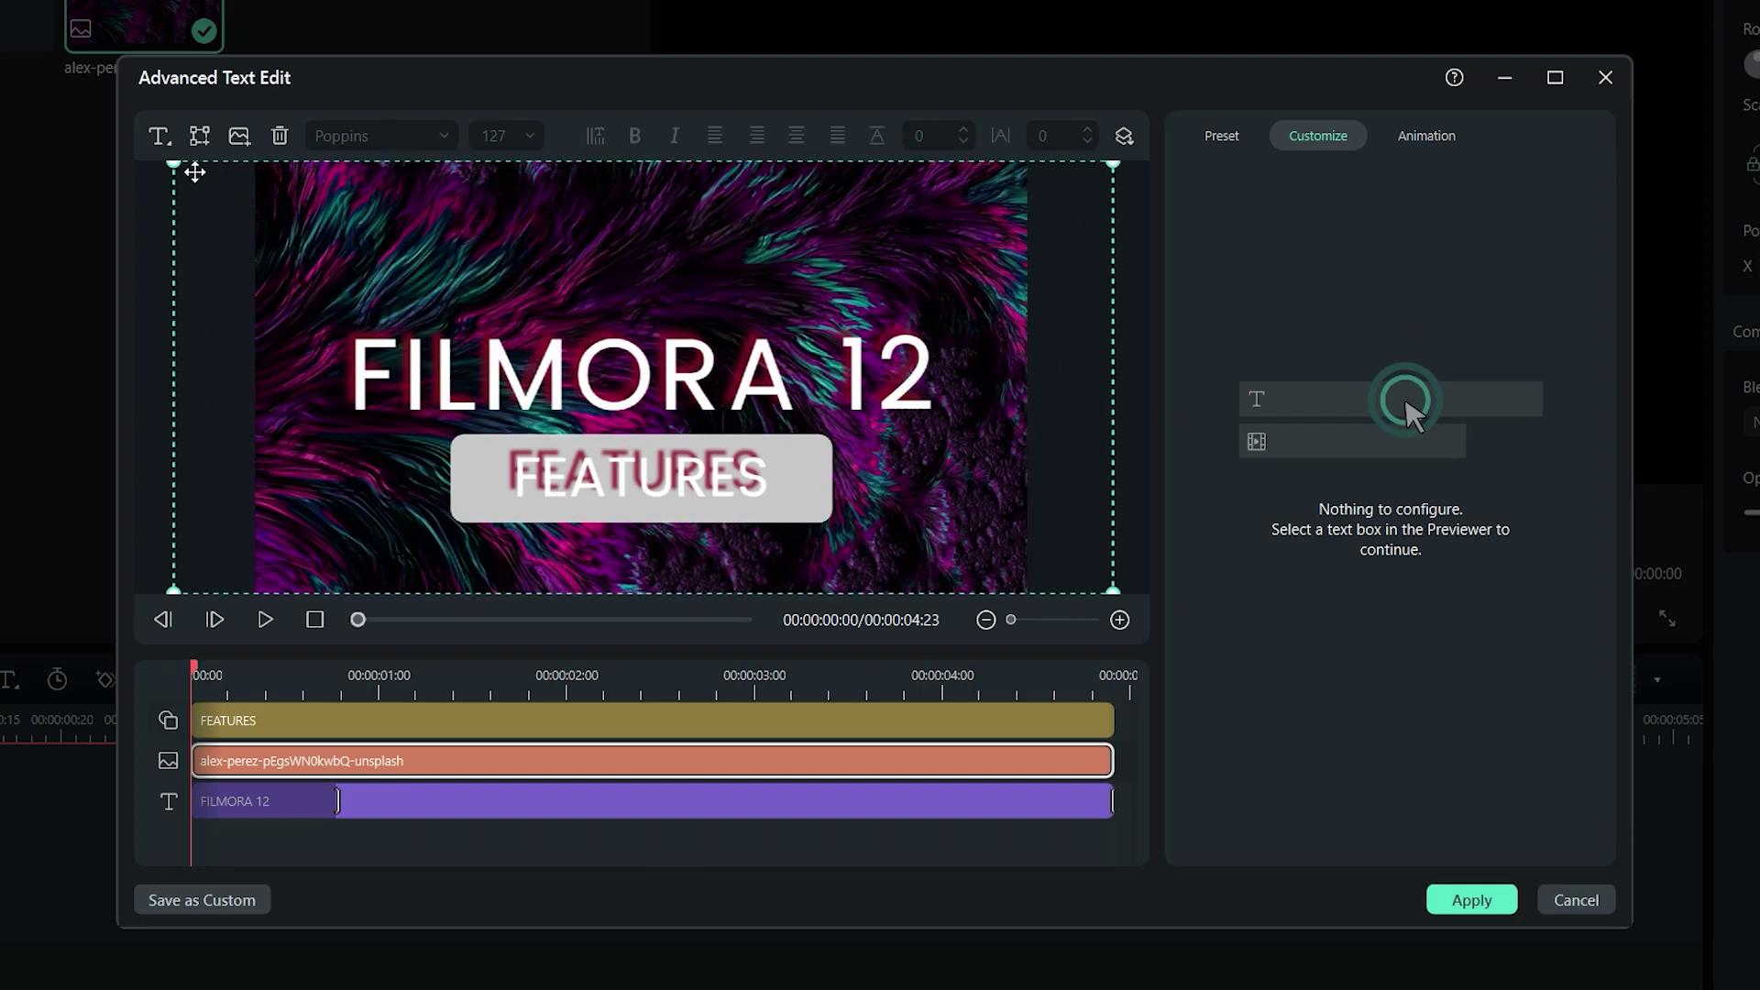
{"action": "left_click", "coordinate": [1126, 353]}
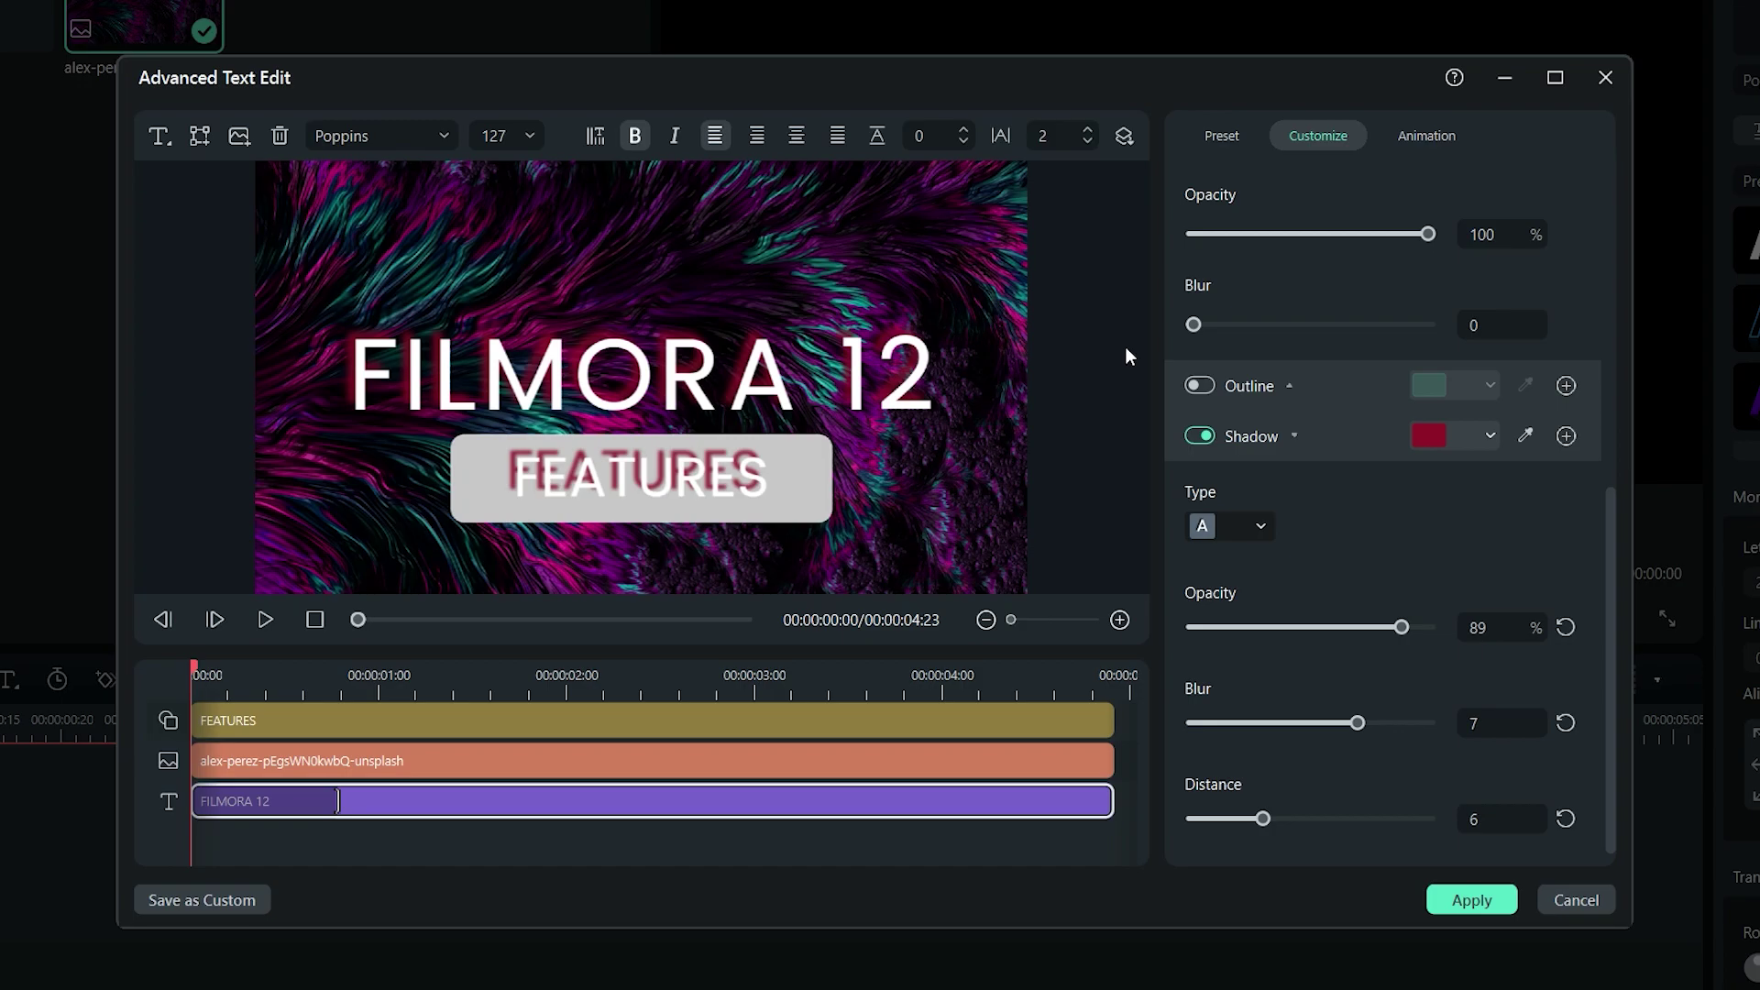
Step: Apply the advanced text edits and add a Quick 3D Text clip to the timeline
{"action": "left_click", "coordinate": [1452, 908]}
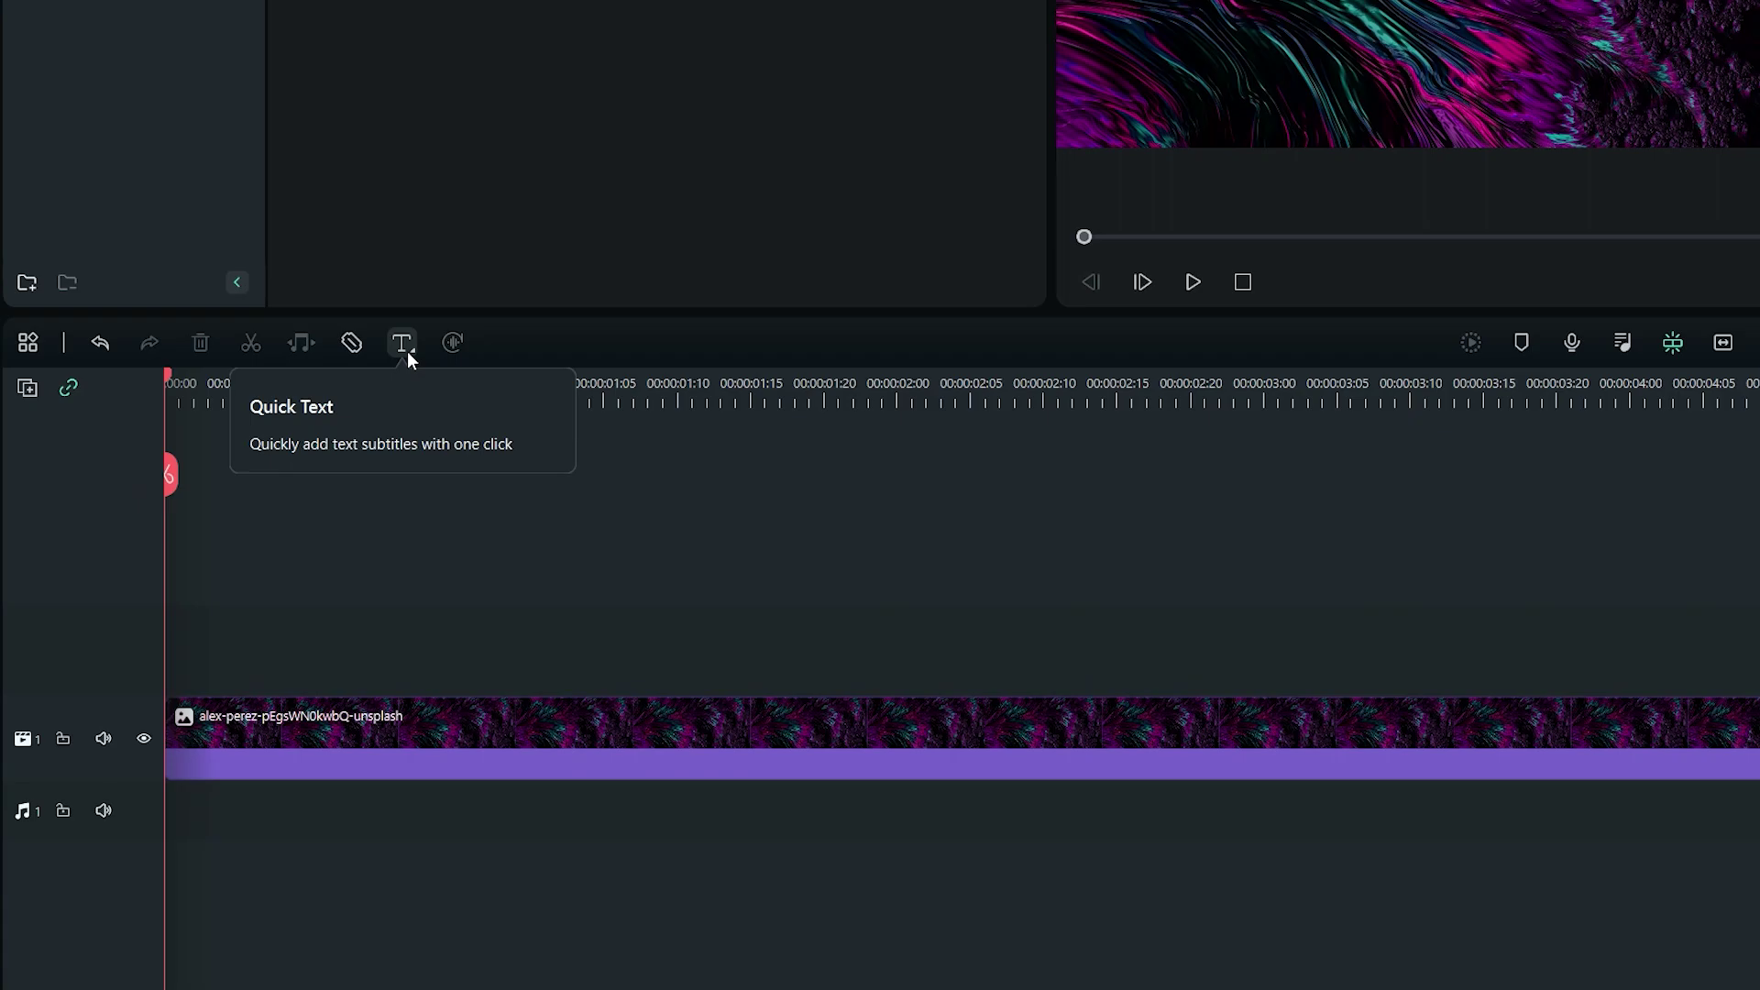
{"action": "left_click", "coordinate": [407, 350]}
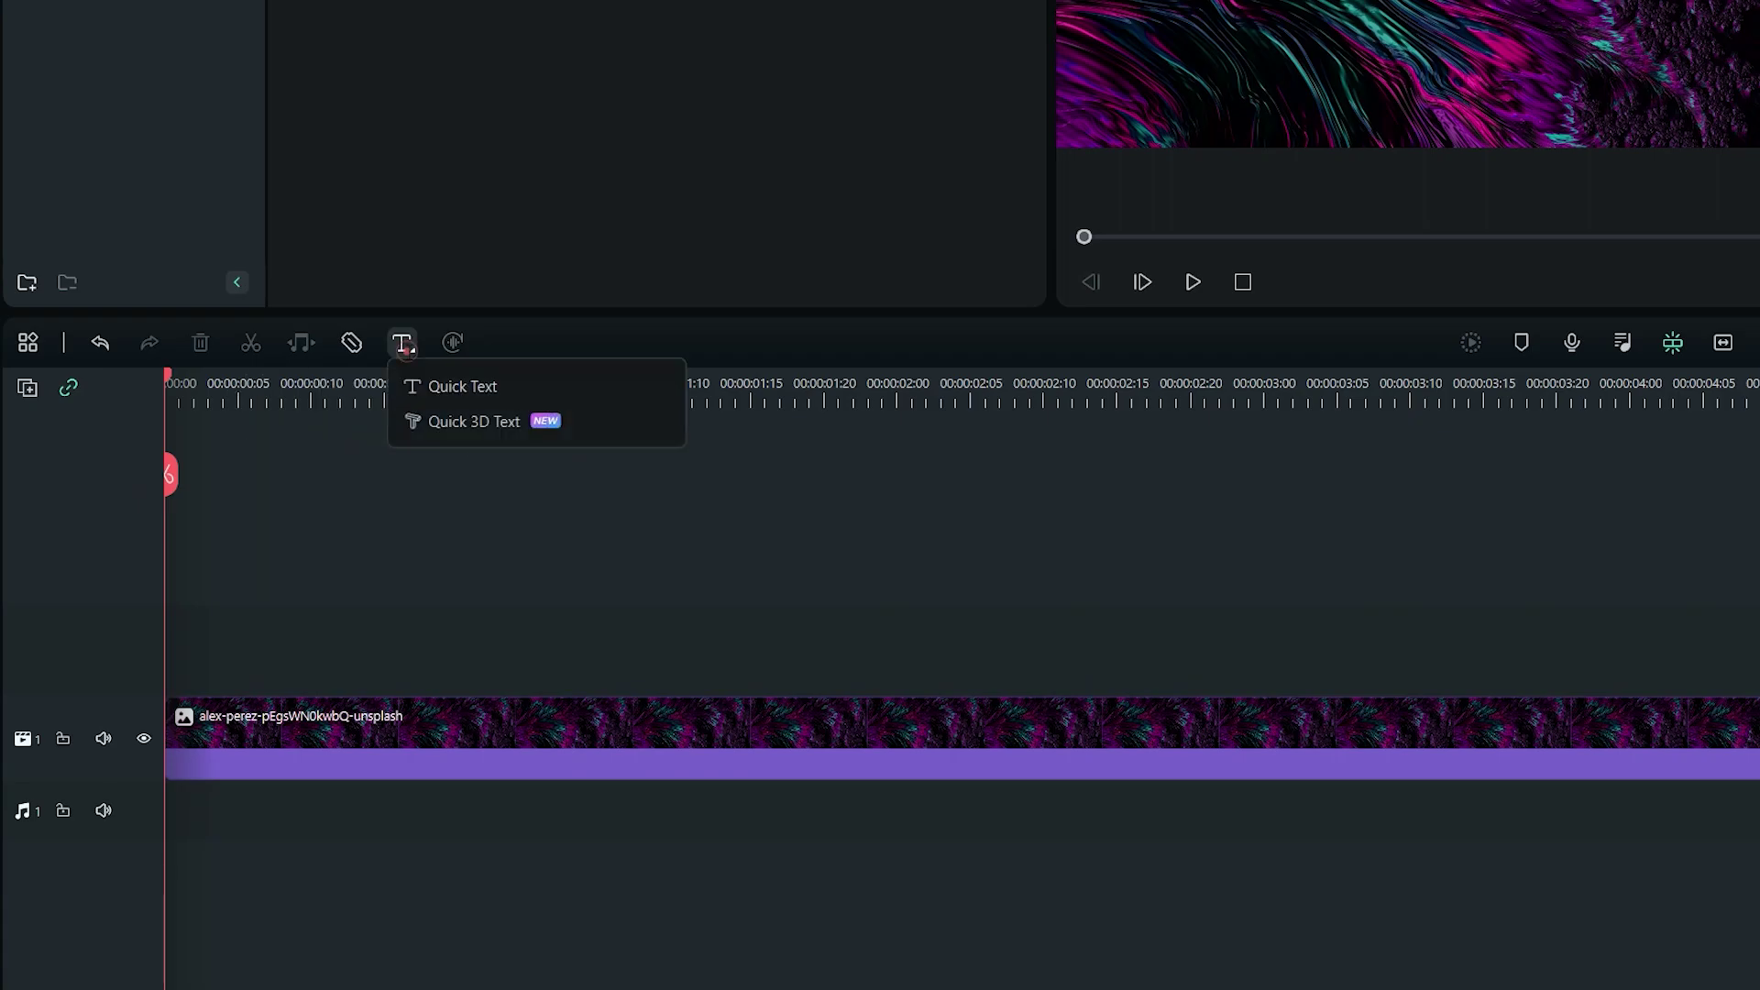
{"action": "left_click", "coordinate": [601, 420]}
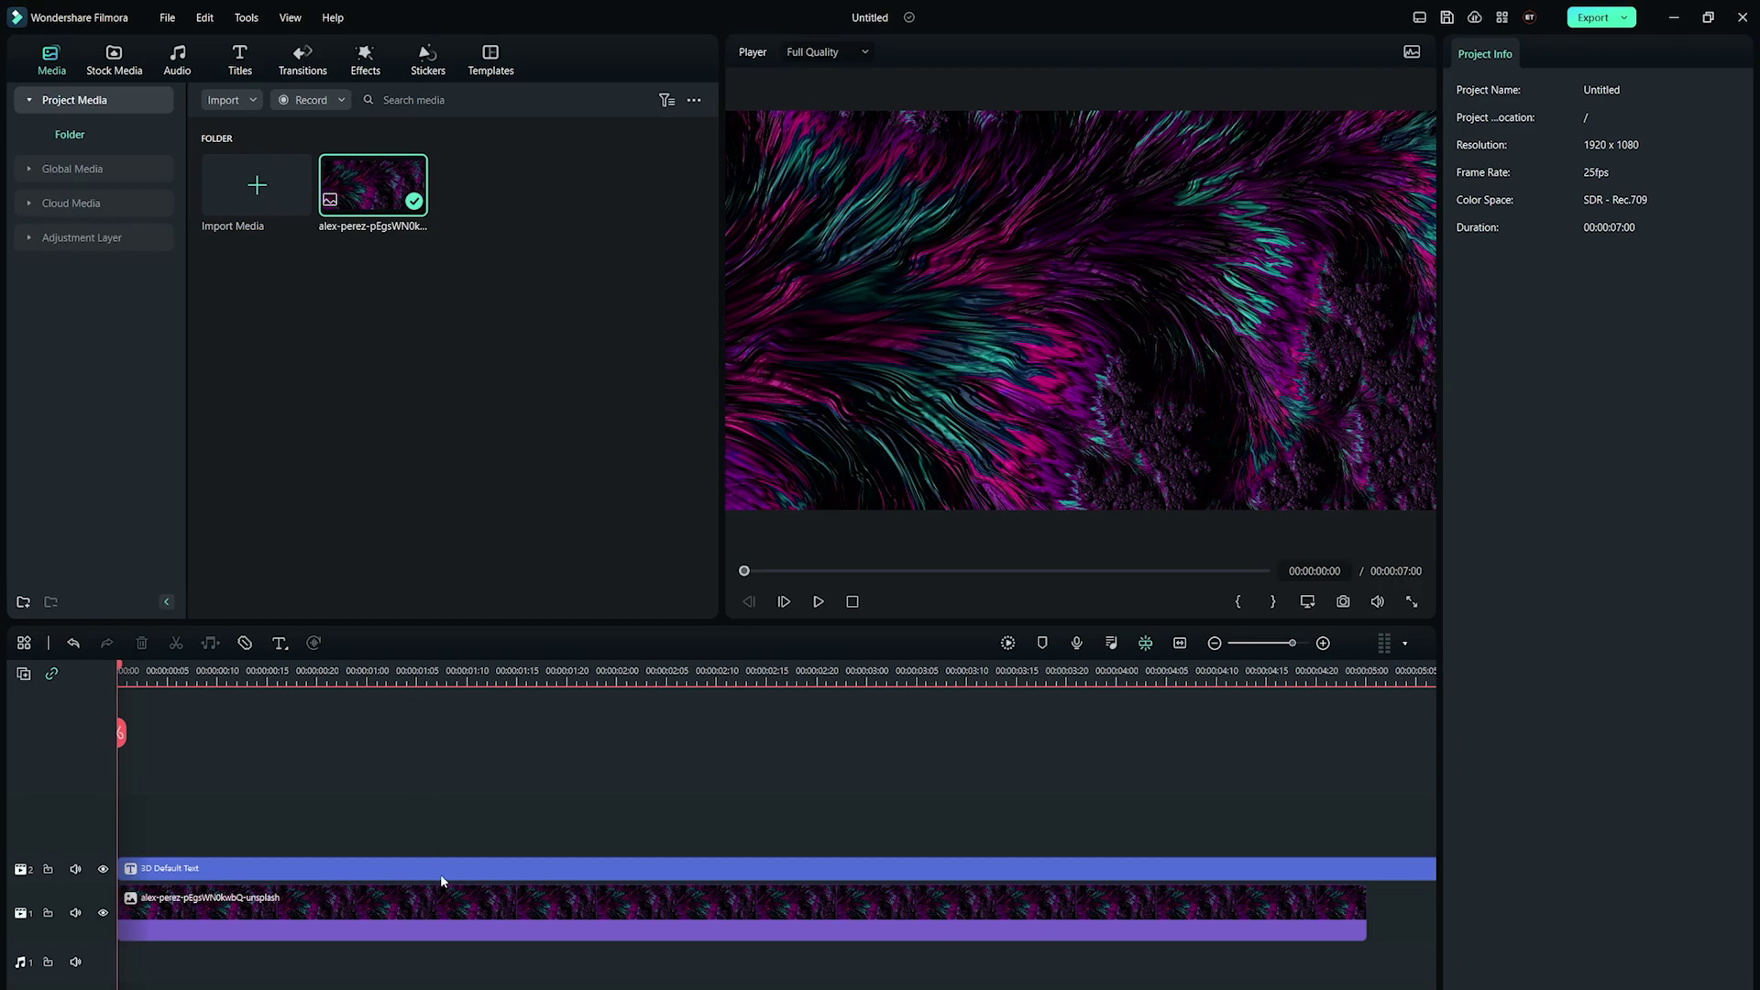
Step: Change the 3D text from Hello to FILMORA 12 in Arial Unicode MS
{"action": "left_click", "coordinate": [440, 873]}
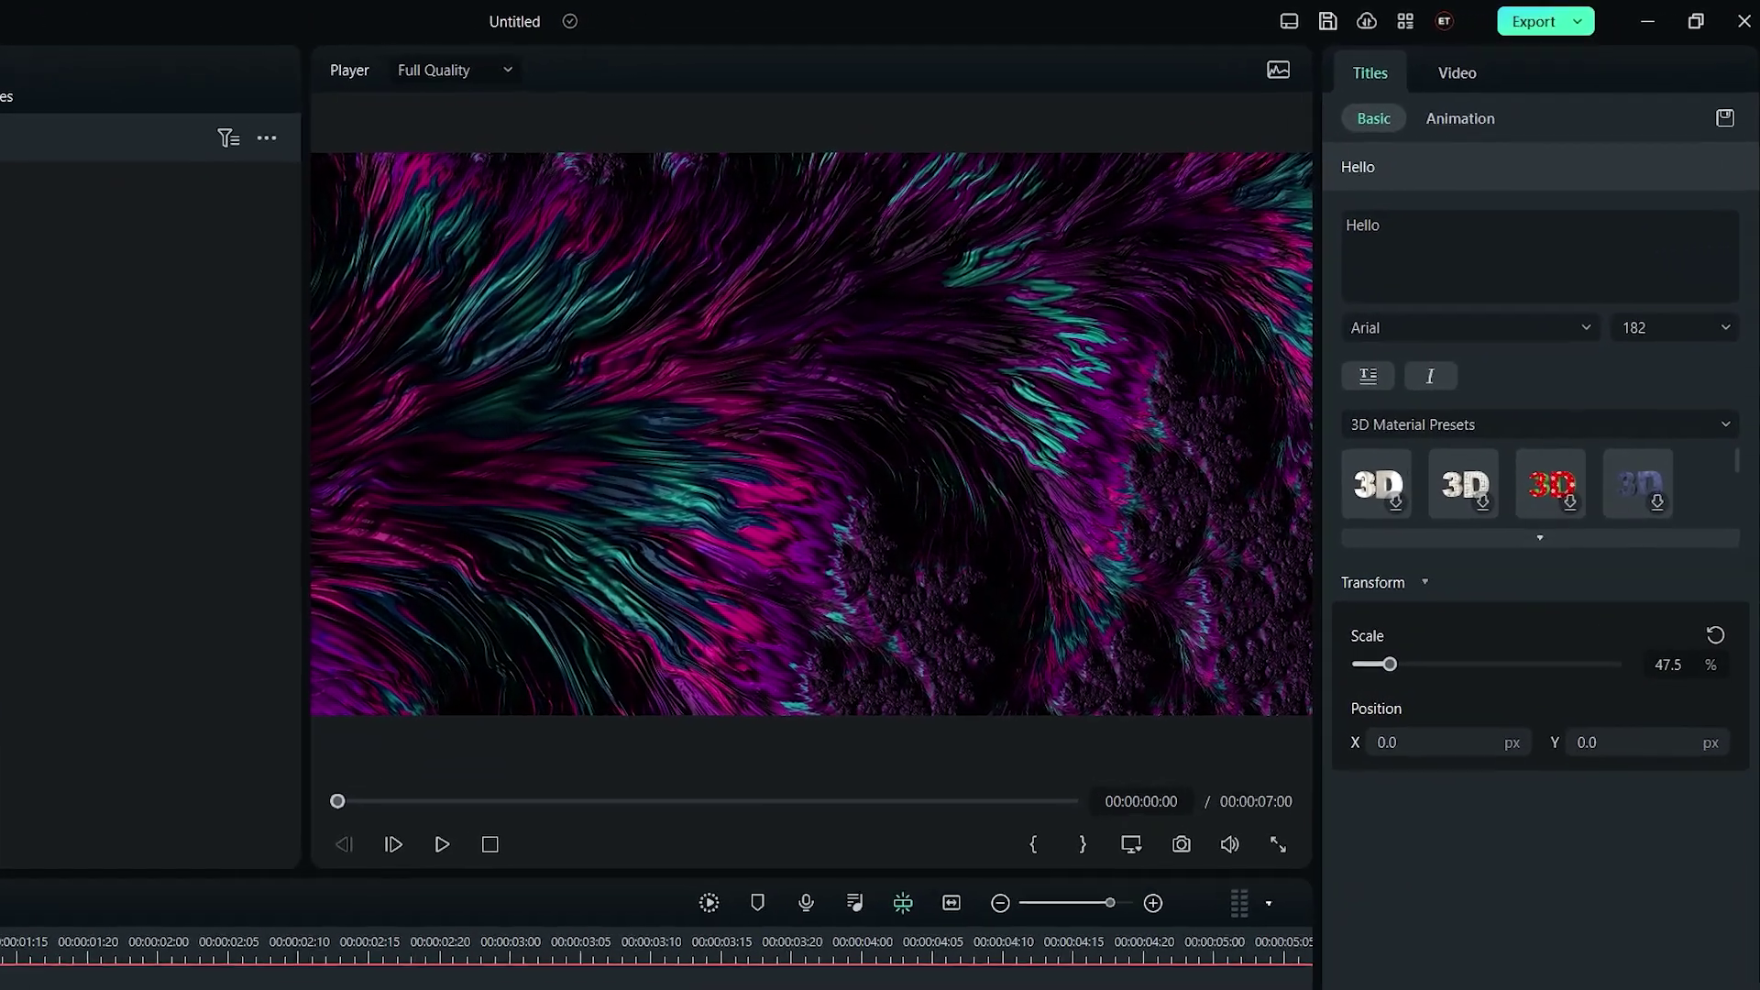
{"action": "triple_click", "coordinate": [1503, 284]}
{"action": "type", "text": "FILMORA "}
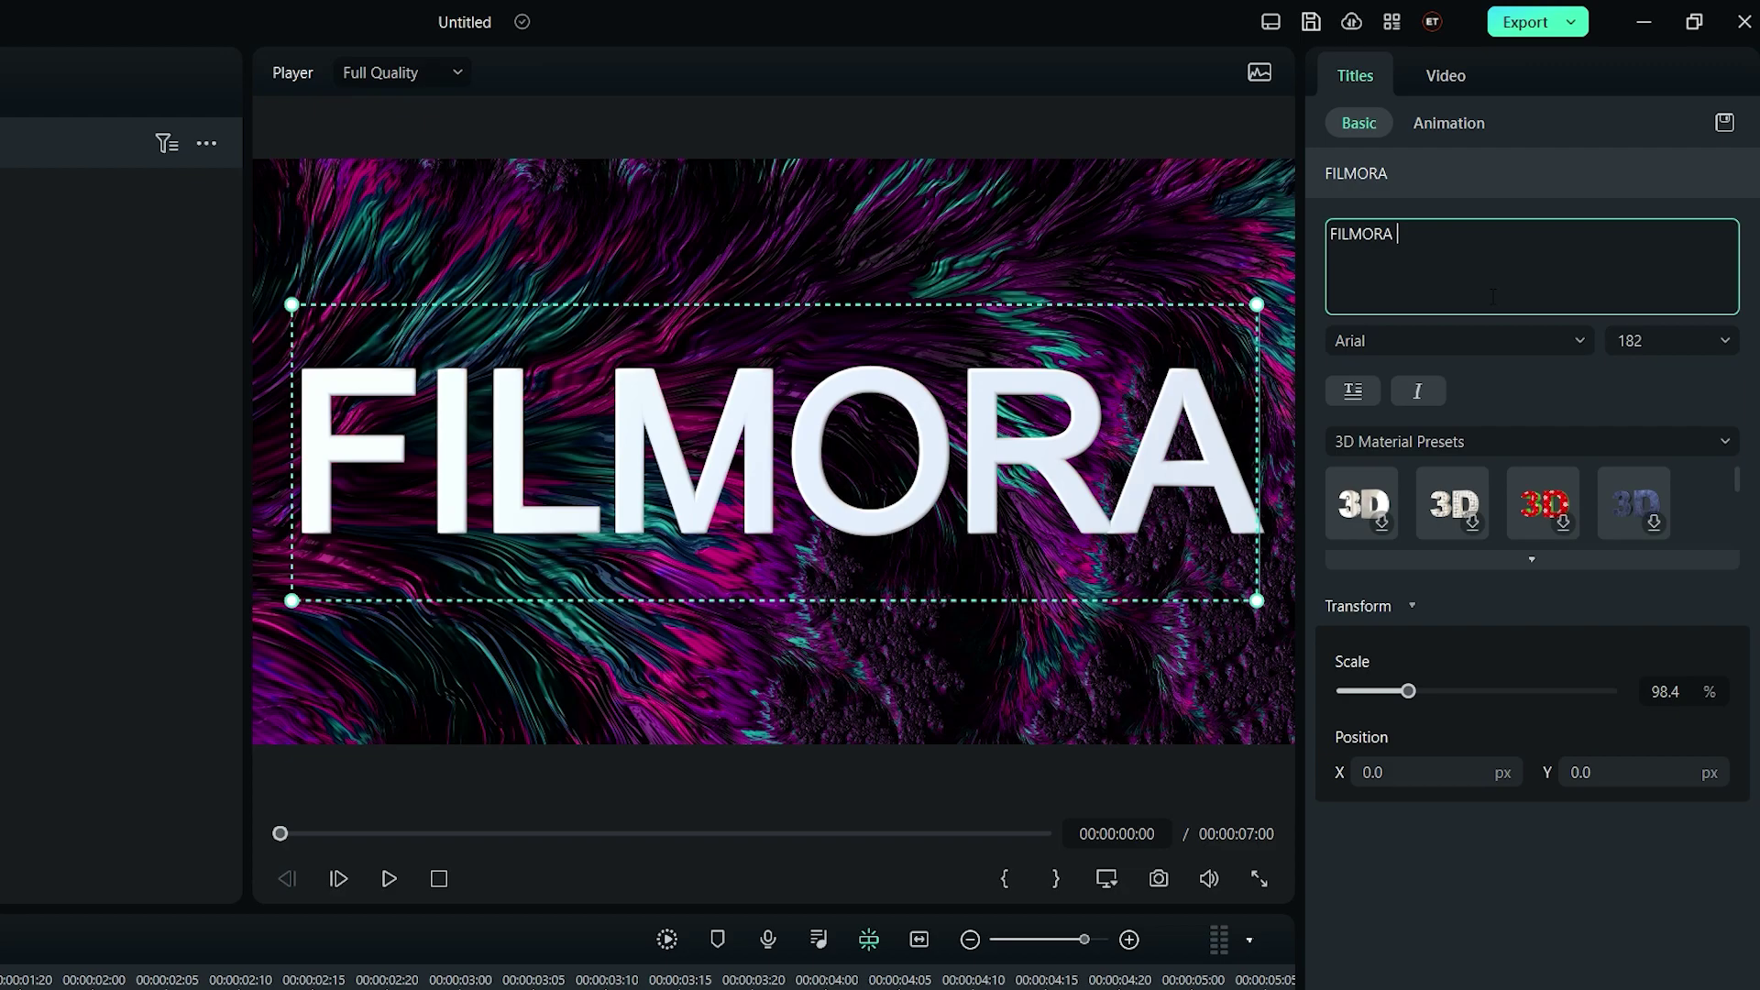
{"action": "type", "text": "12"}
{"action": "left_click", "coordinate": [1471, 337]}
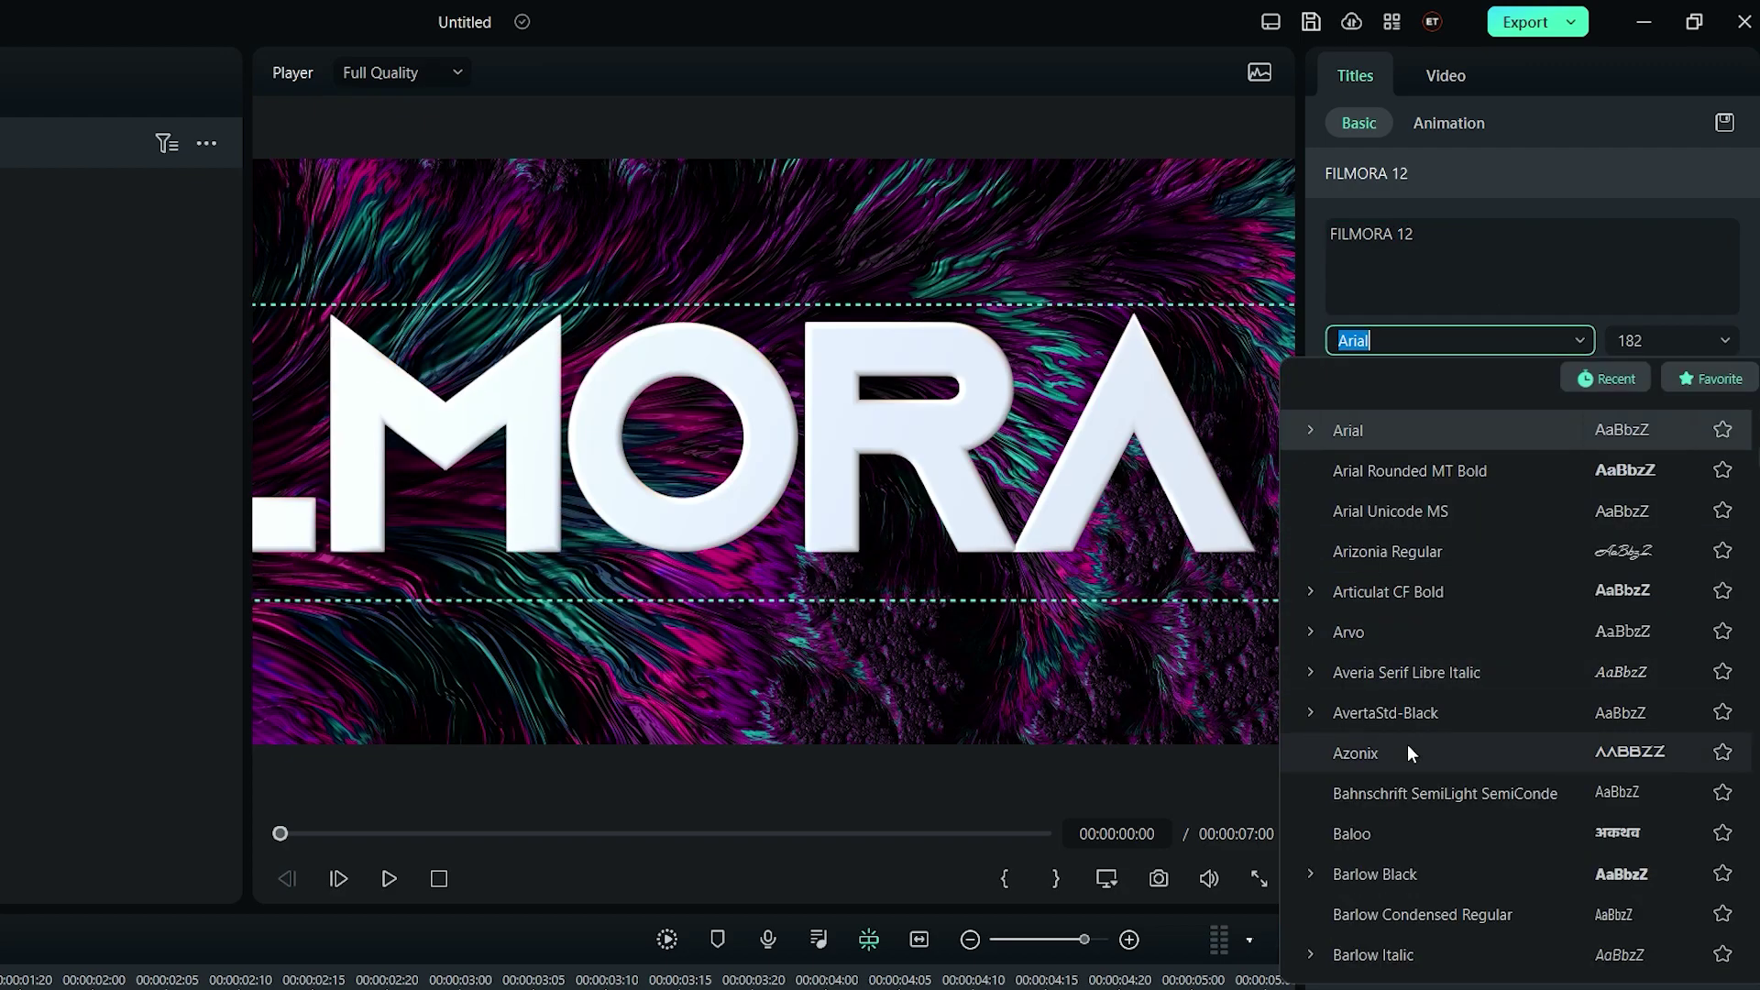
{"action": "left_click", "coordinate": [1392, 515]}
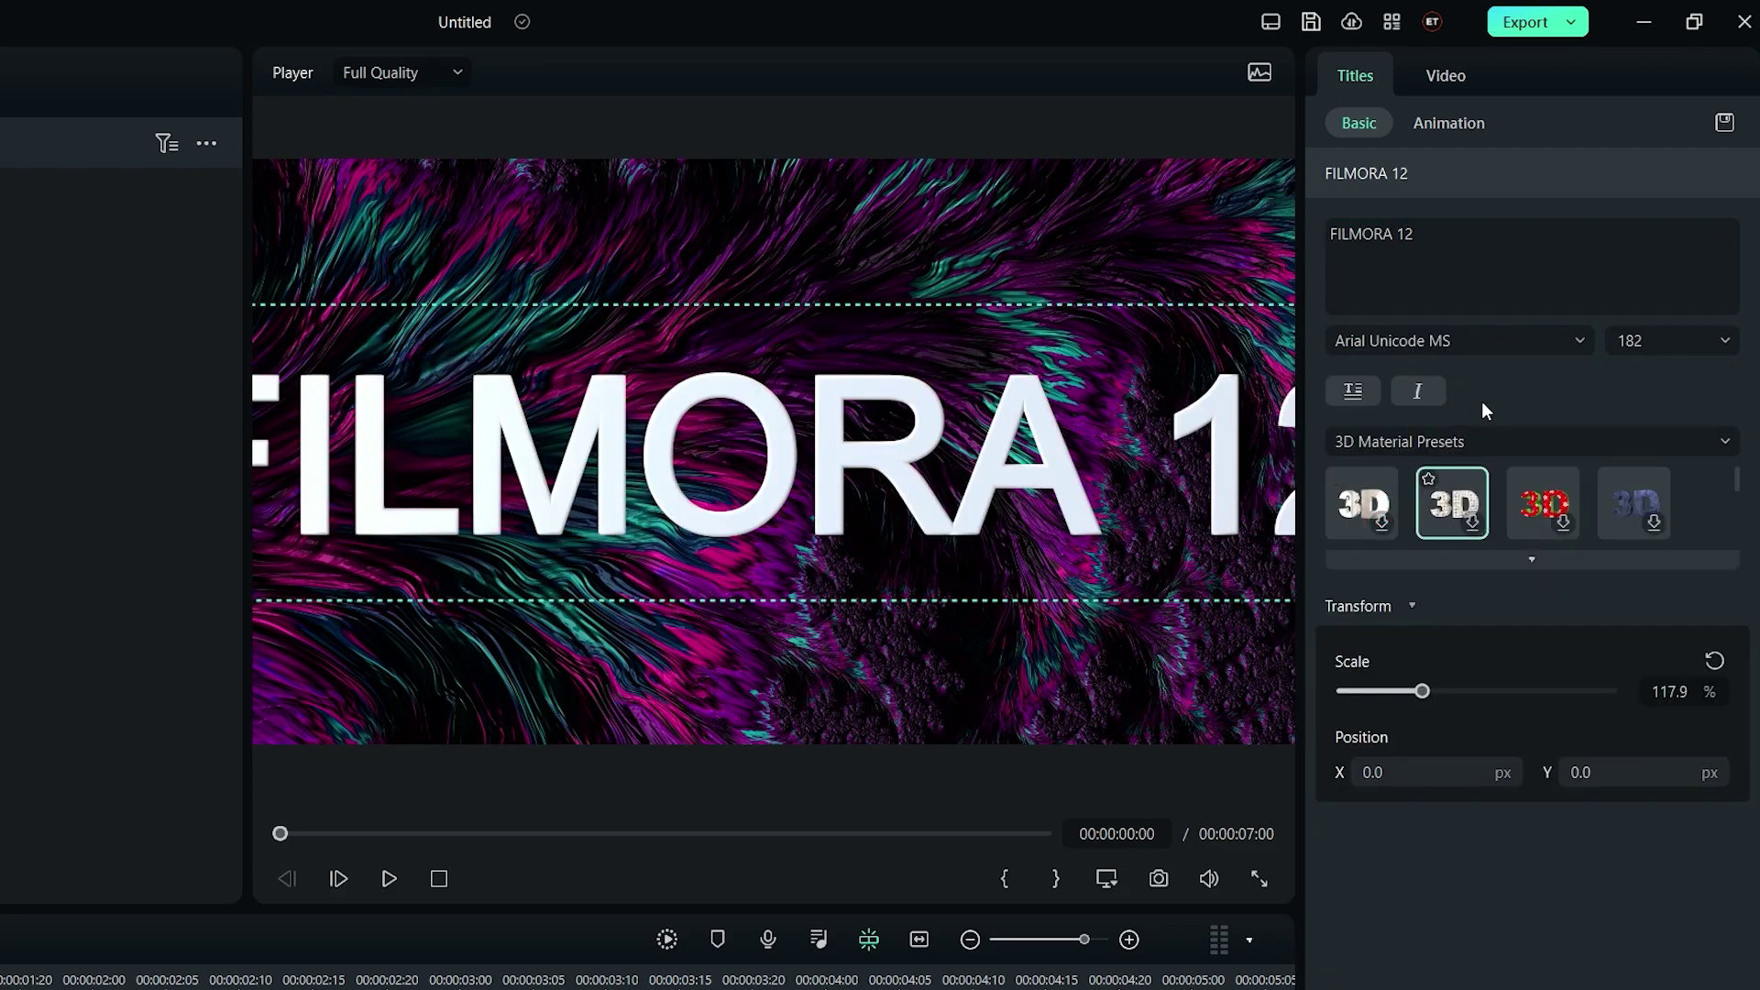
Step: Set the font size to 125, trying vertical and italic before reverting both
{"action": "left_click", "coordinate": [1677, 341]}
{"action": "type", "text": "100"}
{"action": "key", "text": "Return"}
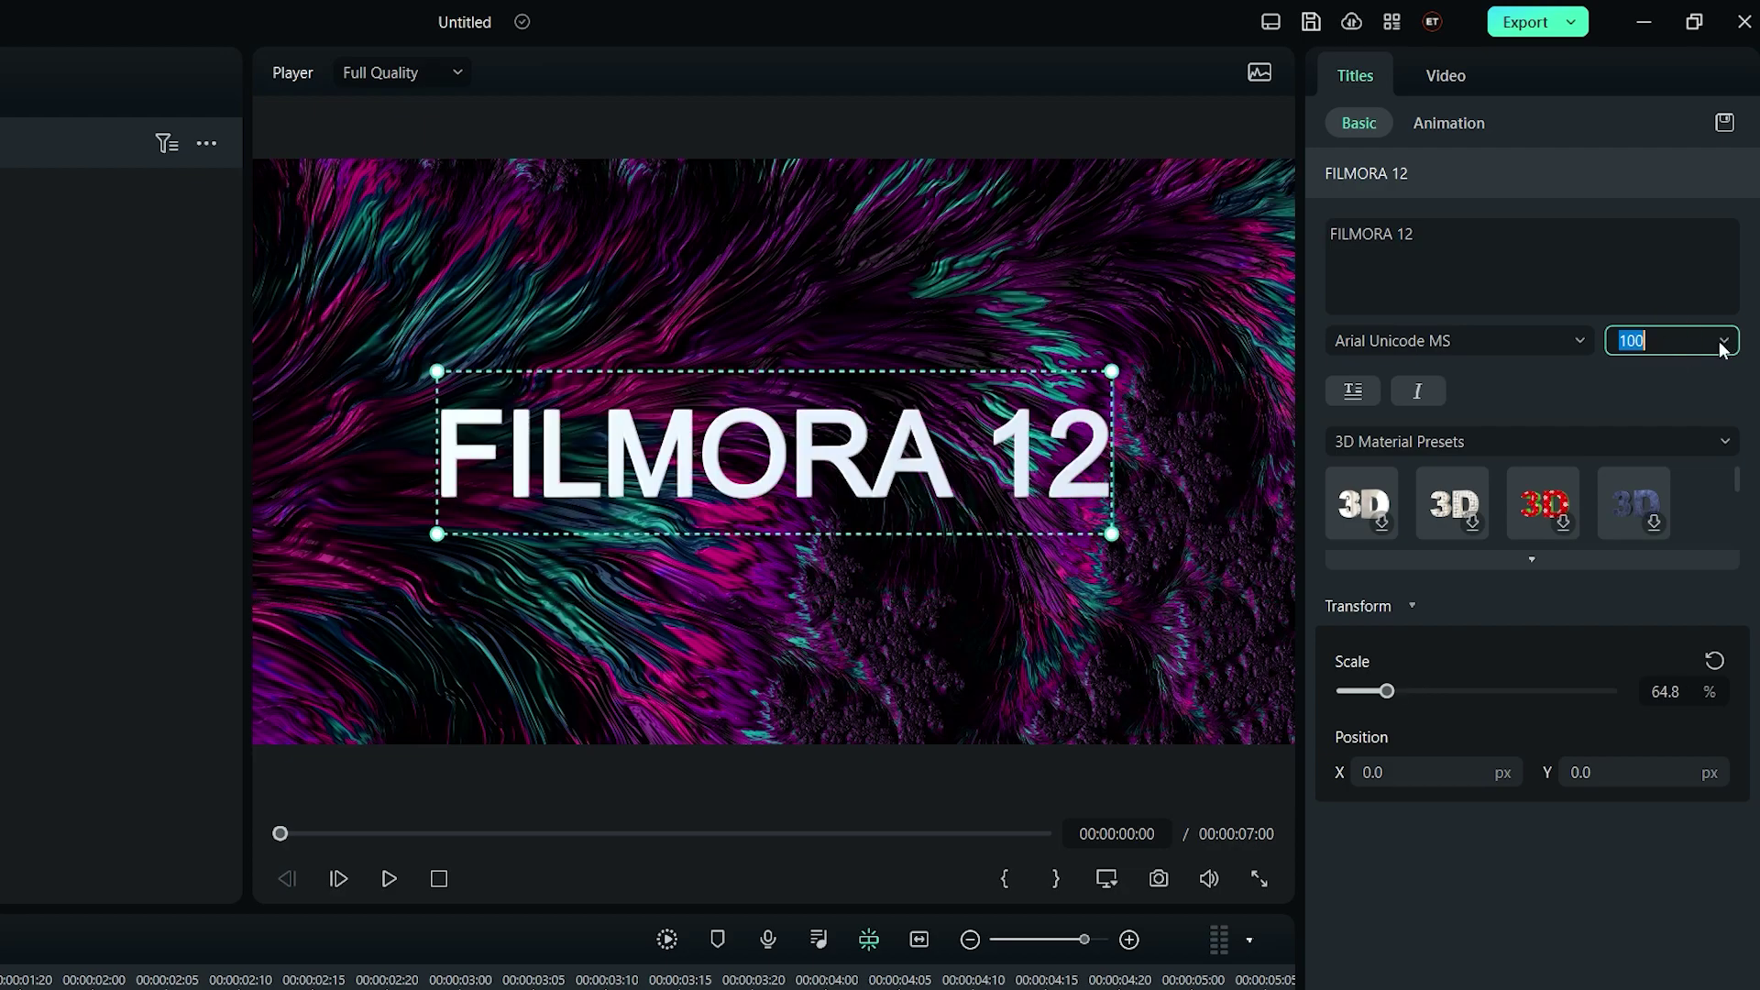
{"action": "left_click", "coordinate": [1722, 342]}
{"action": "left_click", "coordinate": [1678, 519]}
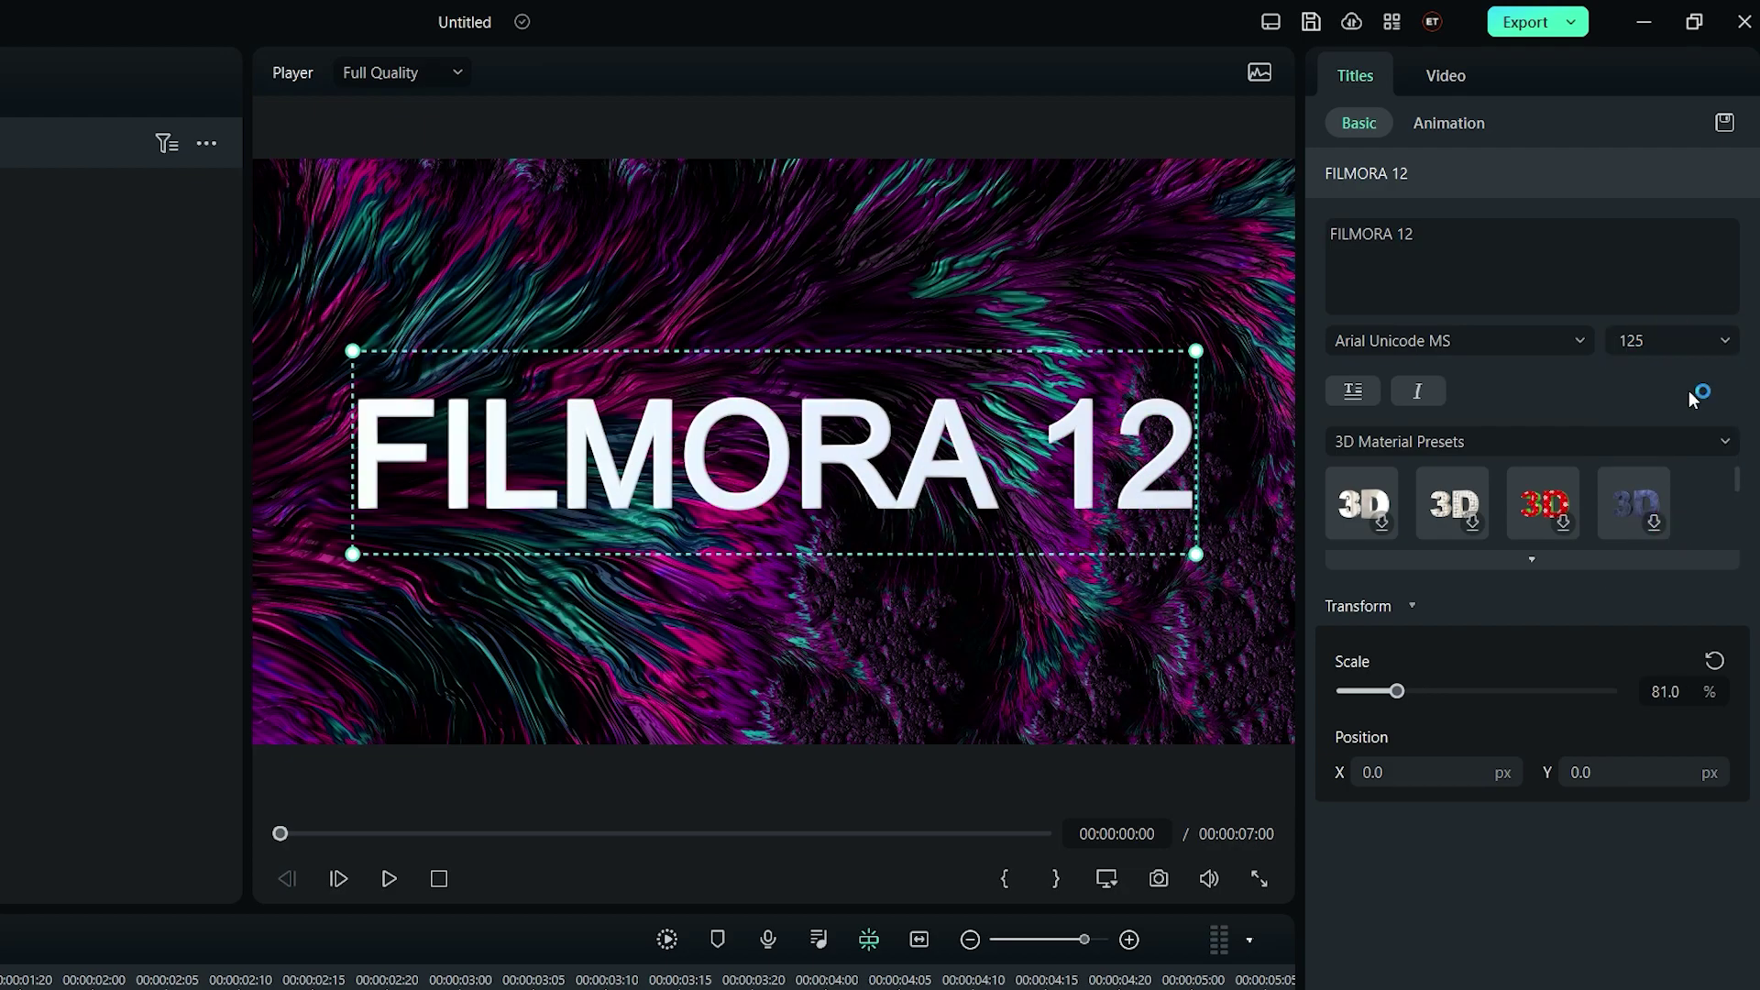
{"action": "left_click", "coordinate": [1362, 400]}
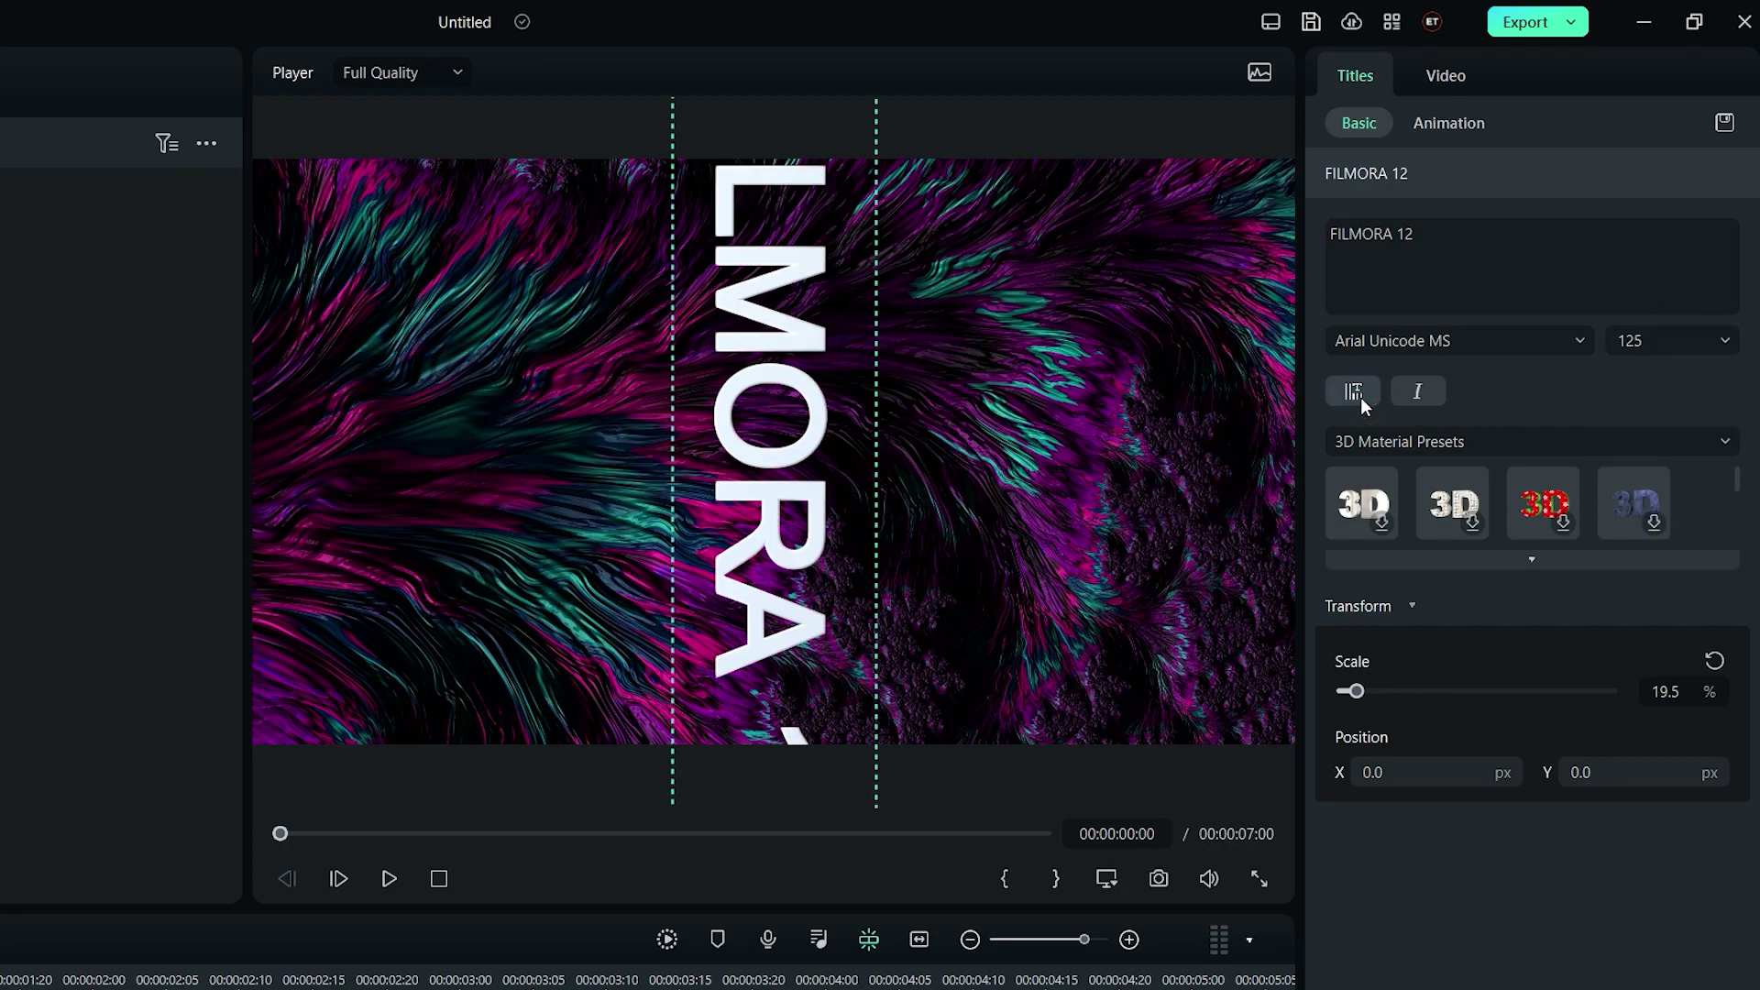
{"action": "left_click", "coordinate": [1361, 398]}
{"action": "left_click", "coordinate": [1420, 394]}
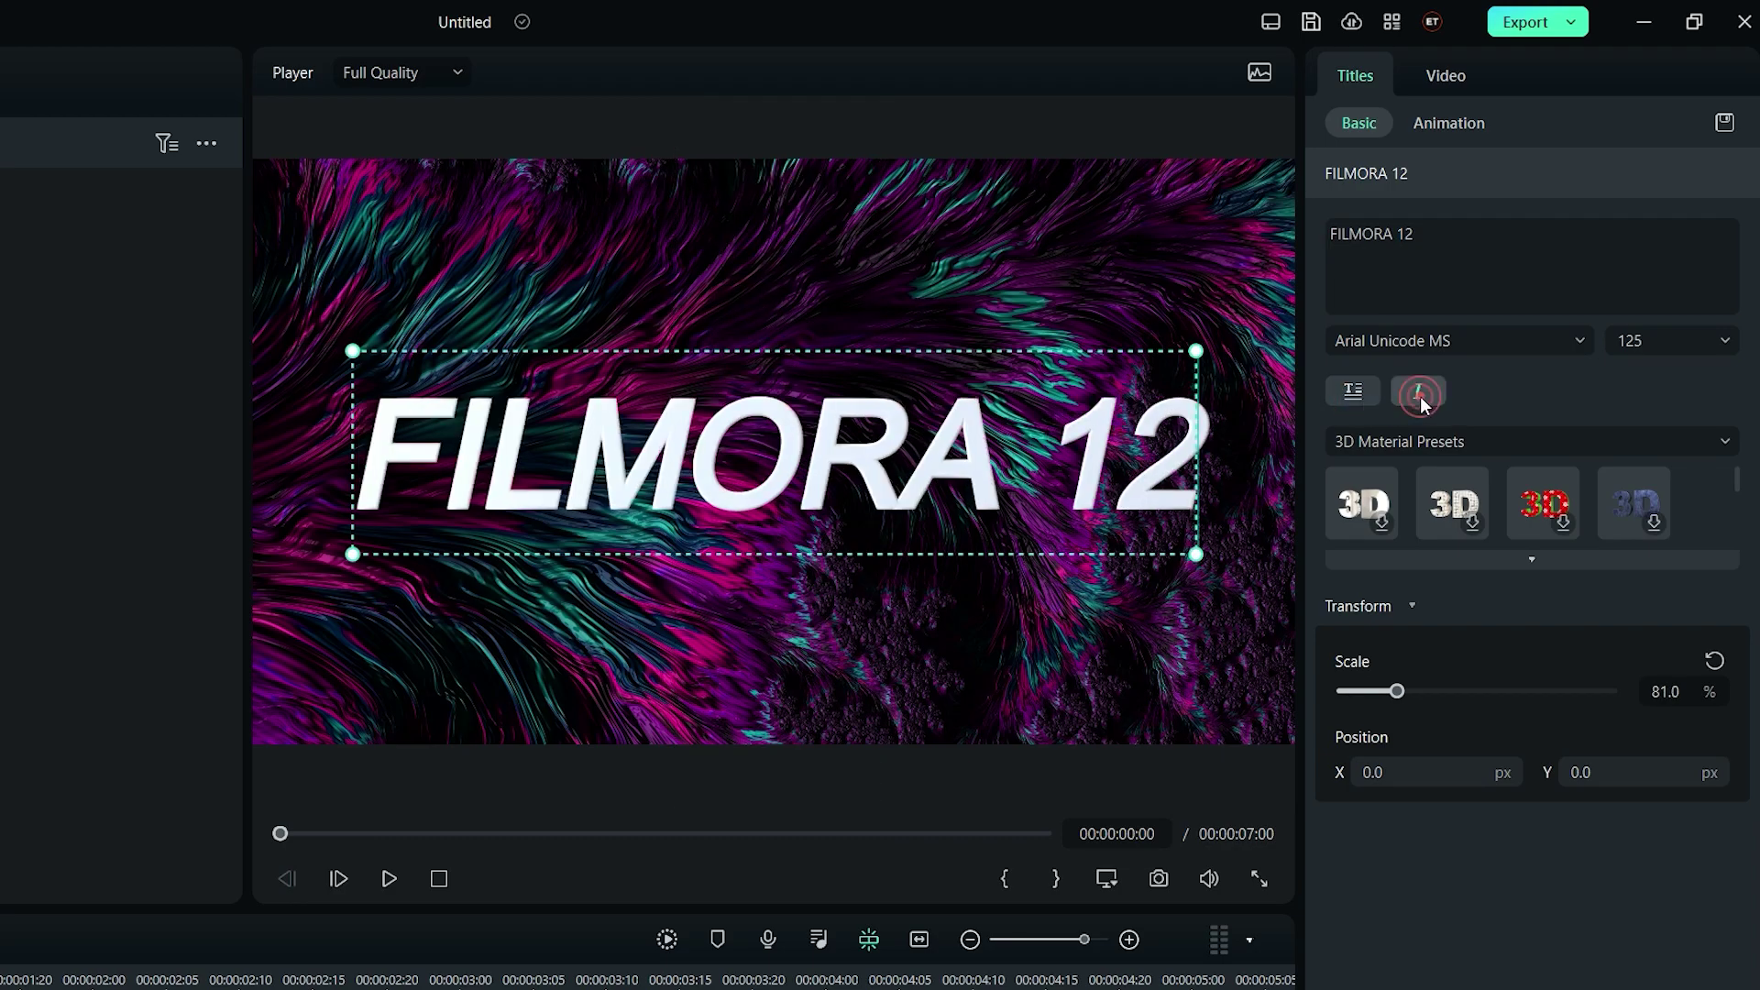
{"action": "left_click", "coordinate": [1419, 394]}
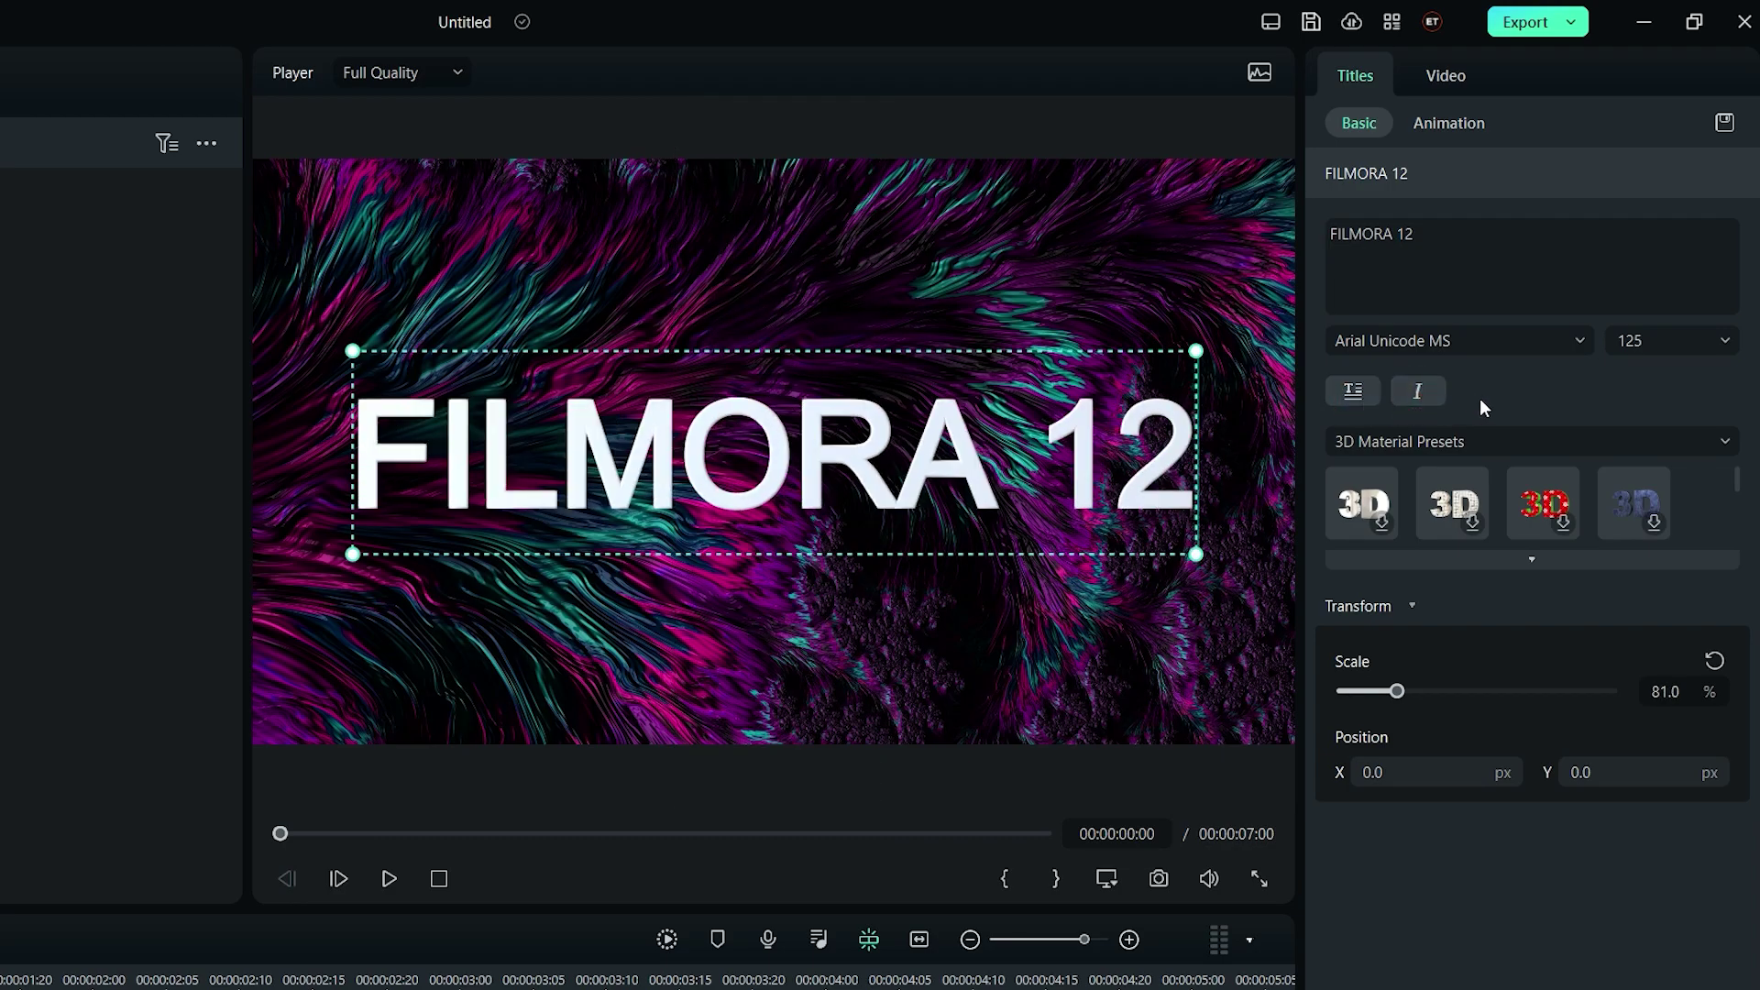
Step: Favourite the gold 3D material preset, then download and apply the pale pink one
{"action": "left_click", "coordinate": [1491, 436]}
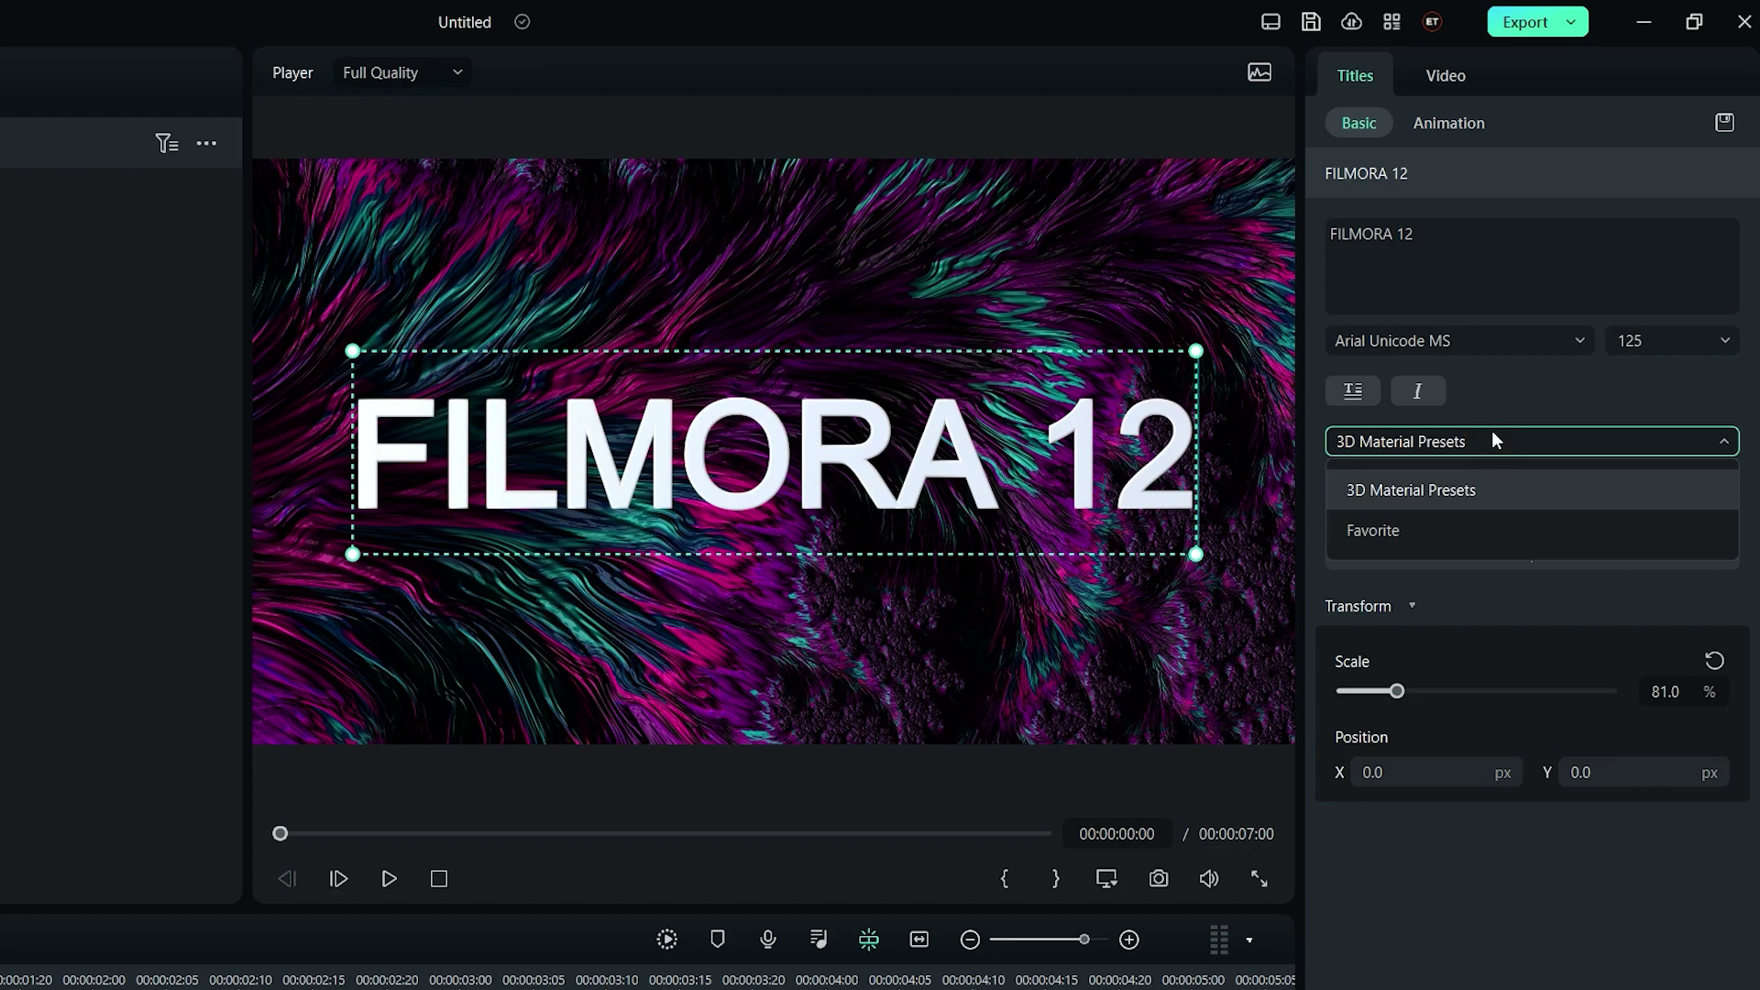
{"action": "left_click", "coordinate": [1494, 488]}
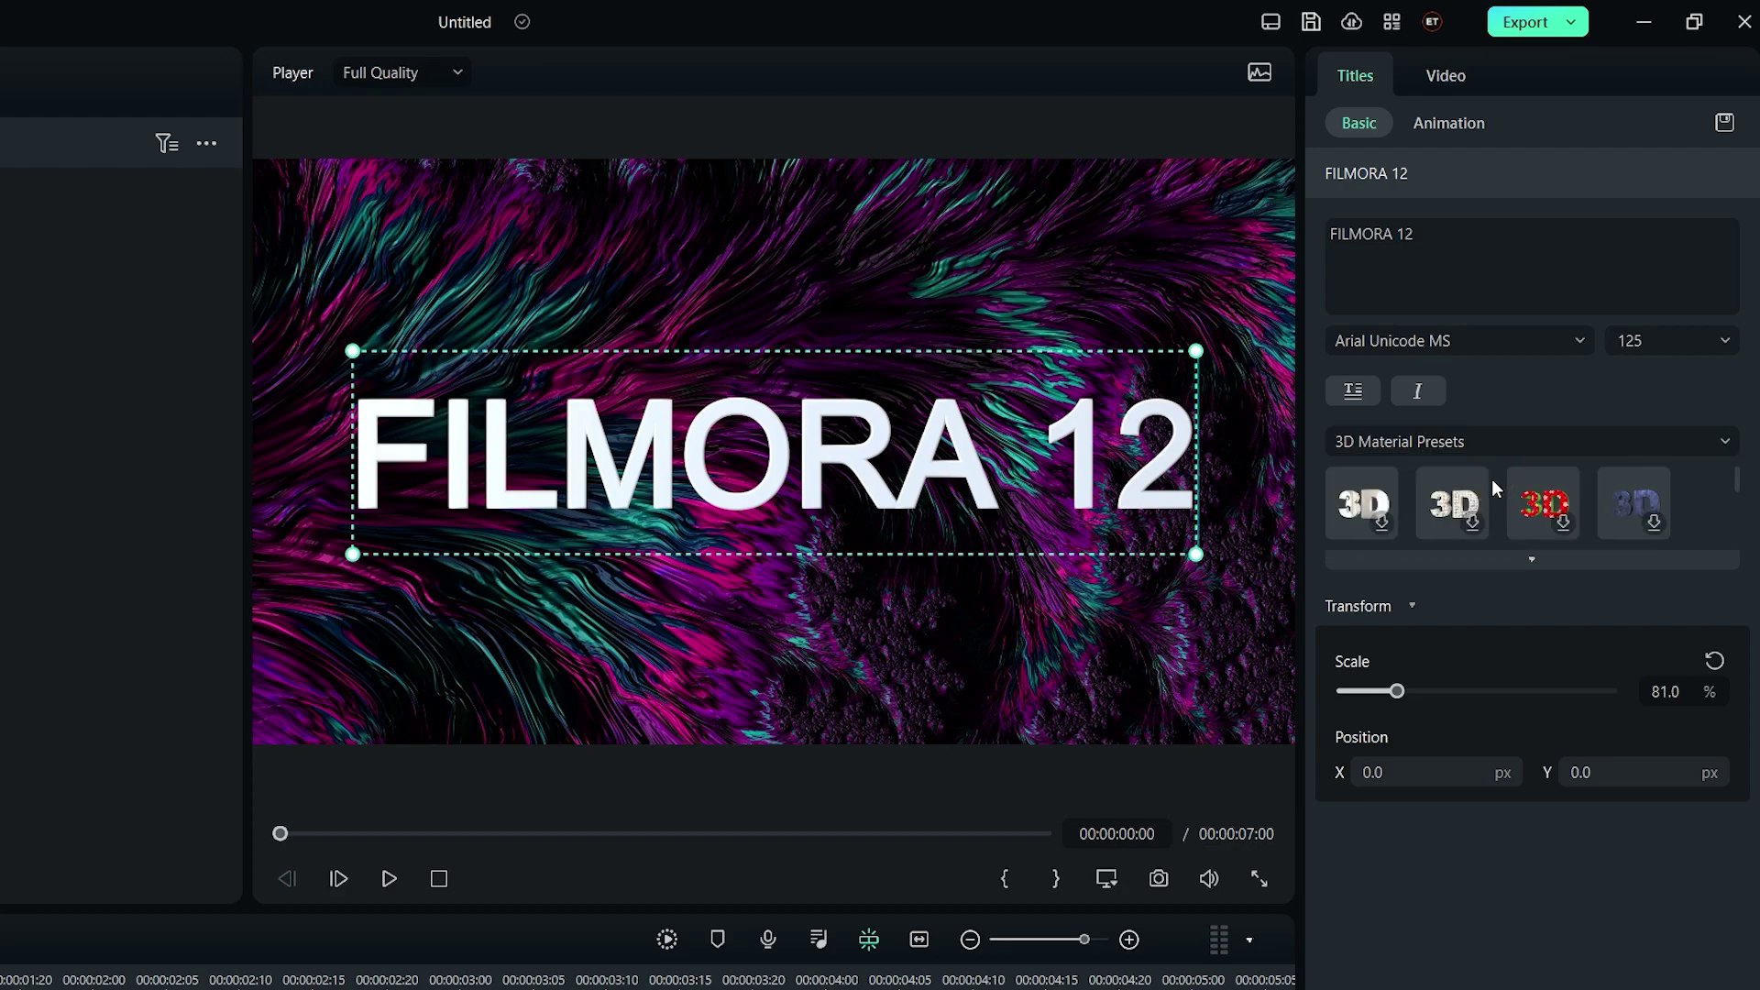
{"action": "left_click", "coordinate": [1507, 557]}
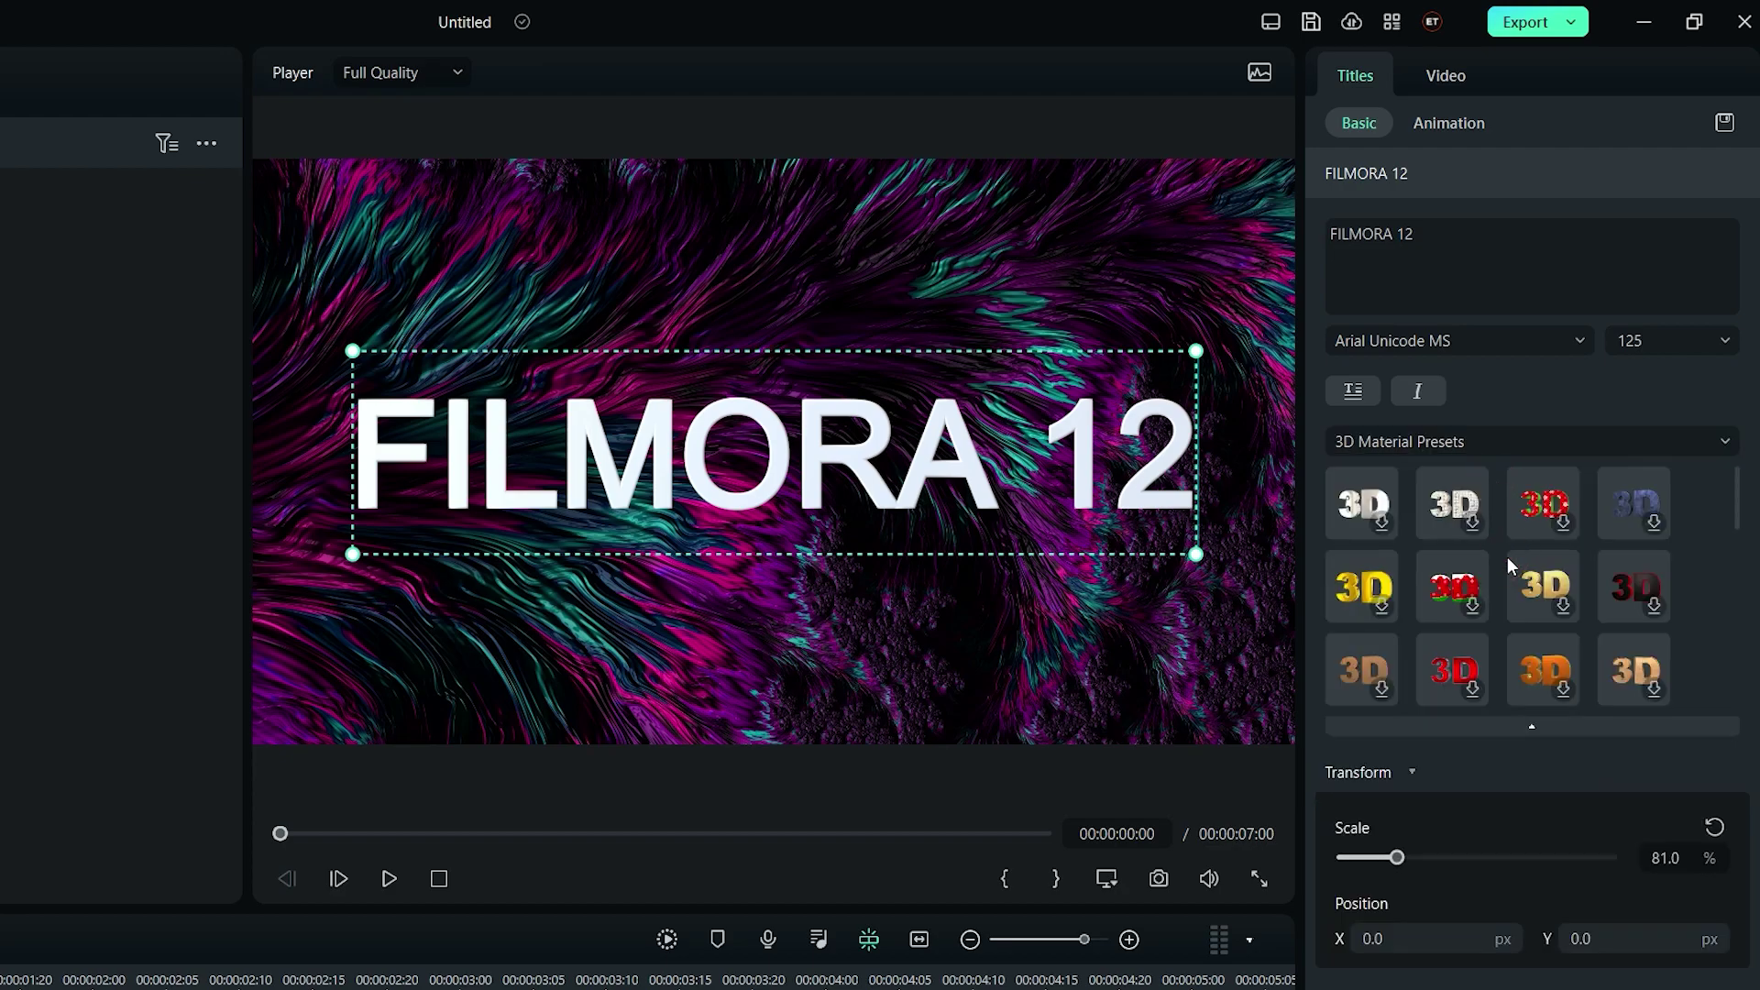
{"action": "scroll", "coordinate": [1509, 561], "scroll_direction": "down", "scroll_amount": 1}
{"action": "scroll", "coordinate": [1507, 557], "scroll_direction": "down", "scroll_amount": 2}
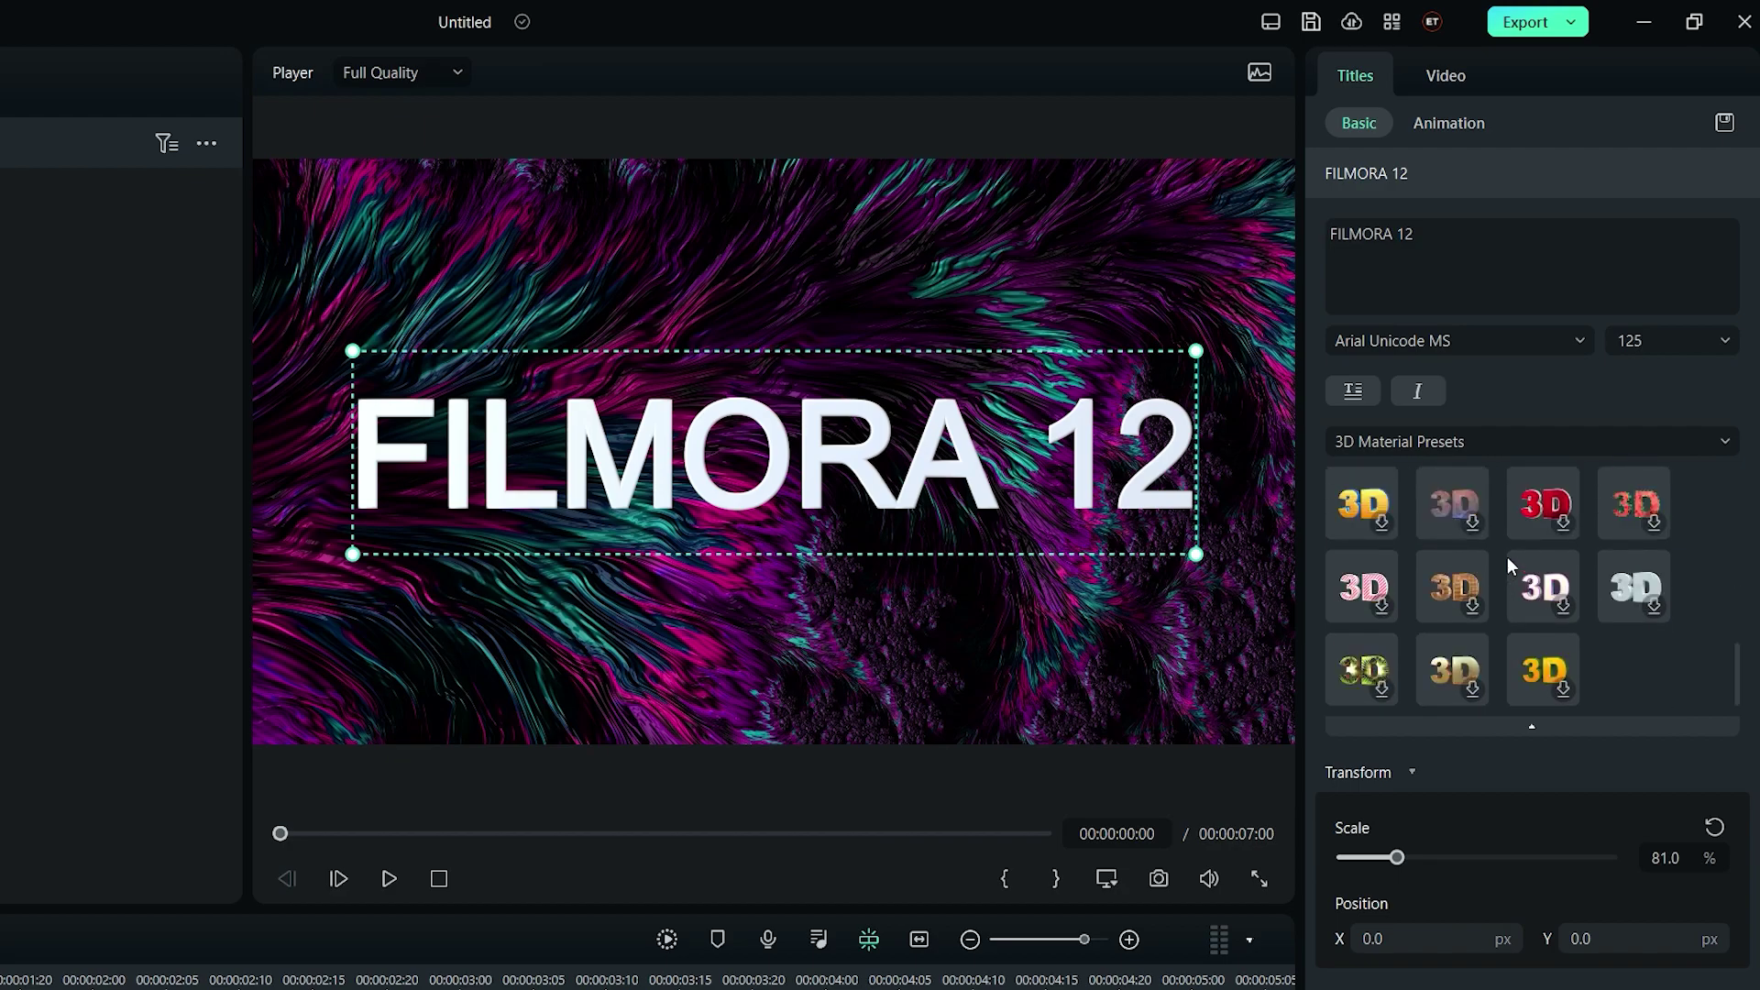
{"action": "left_click", "coordinate": [1558, 684]}
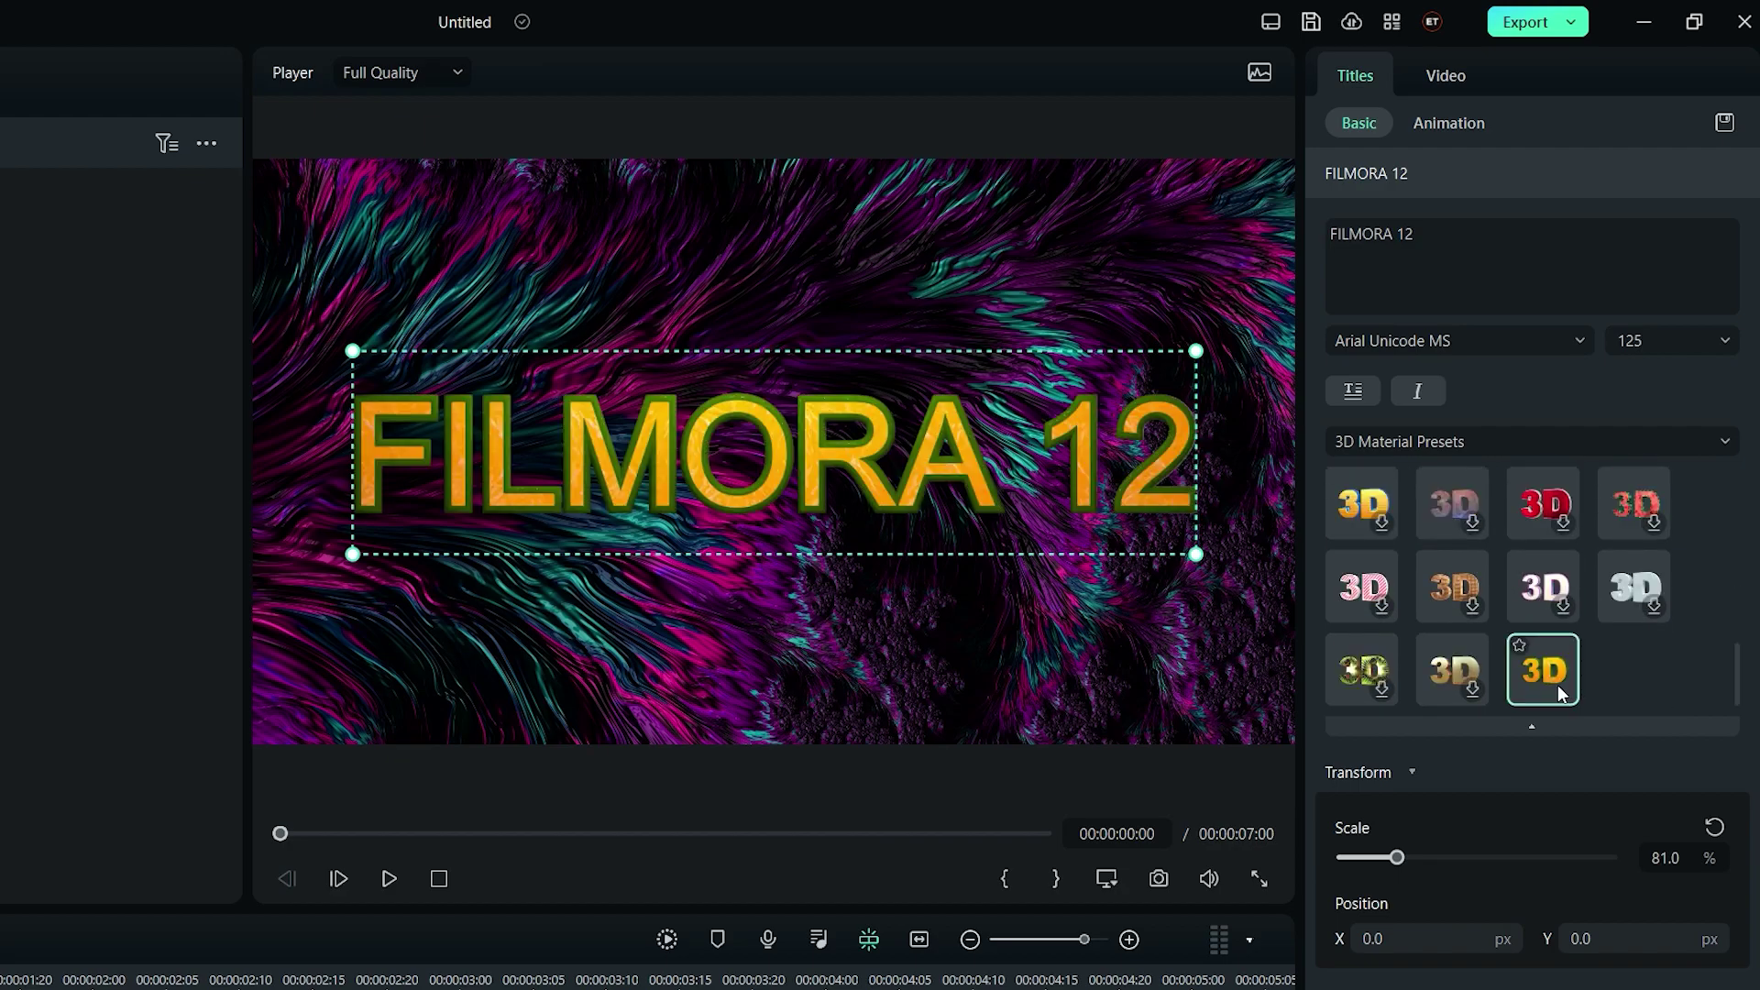
{"action": "left_click", "coordinate": [1519, 647]}
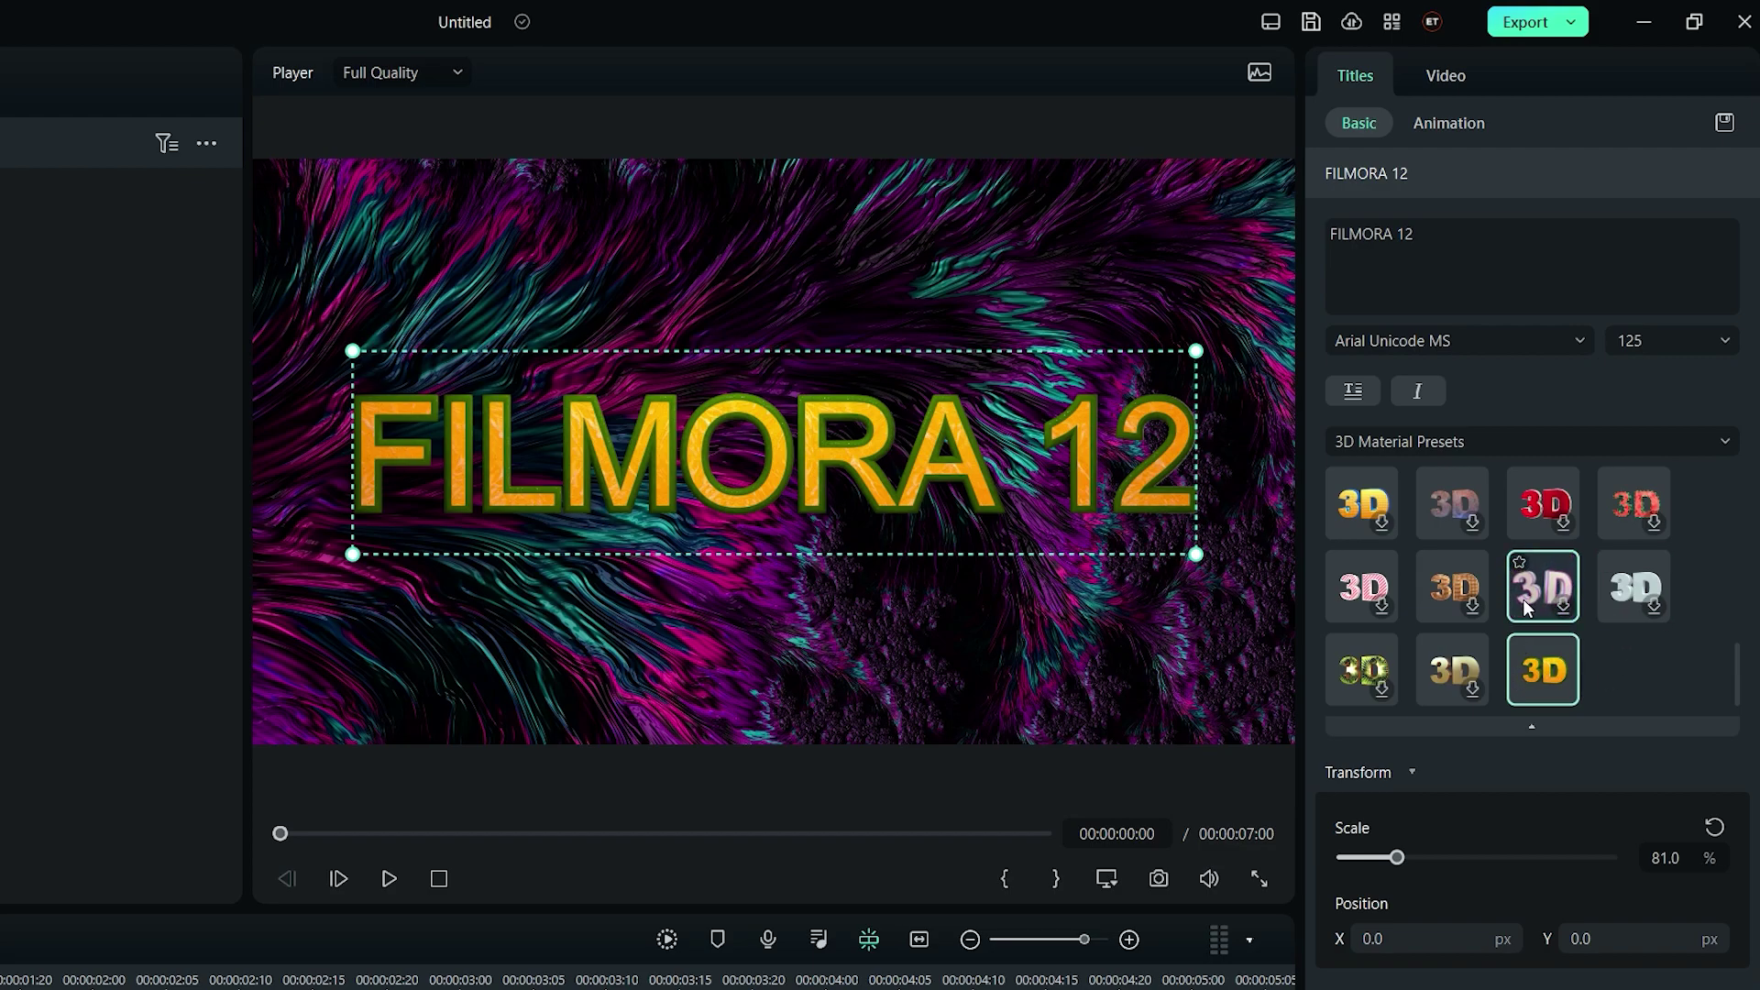
{"action": "left_click", "coordinate": [1562, 609]}
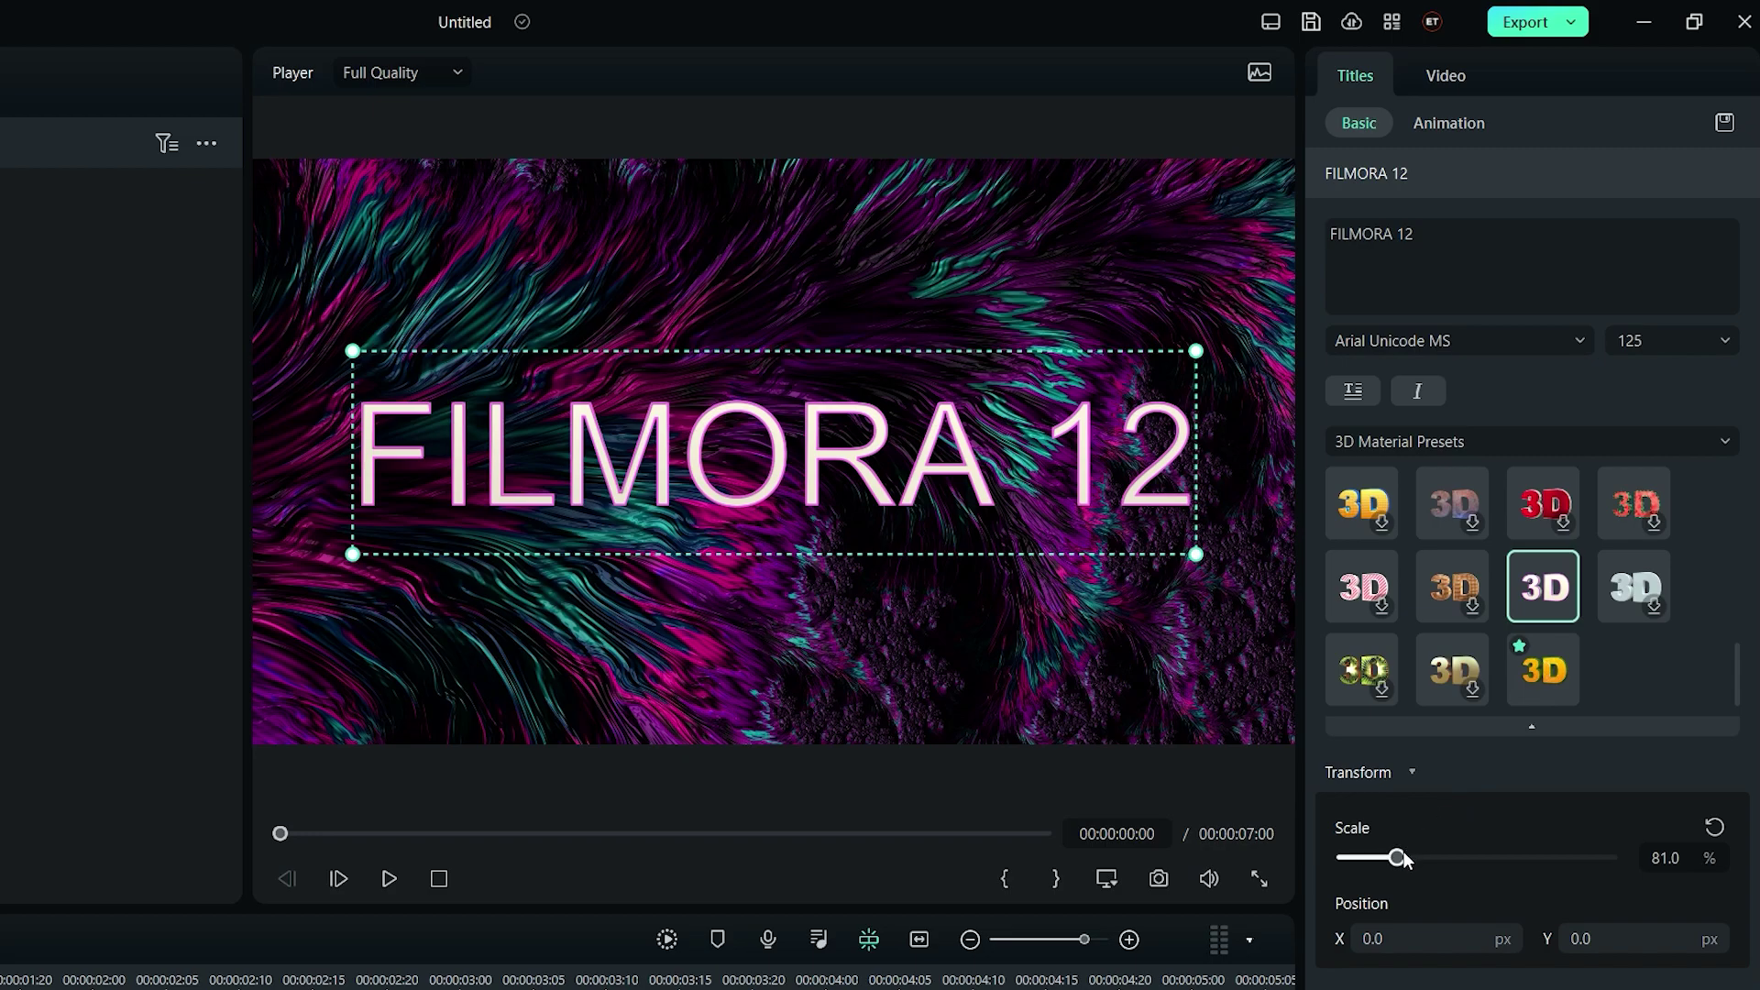
Step: Resize and recentre the FILMORA 12 title to 68.3% scale
{"action": "mouse_move", "coordinate": [1396, 857]}
{"action": "left_mouse_down"}
{"action": "mouse_move", "coordinate": [1464, 857]}
{"action": "mouse_move", "coordinate": [1368, 862]}
{"action": "mouse_move", "coordinate": [1396, 857]}
{"action": "left_mouse_up"}
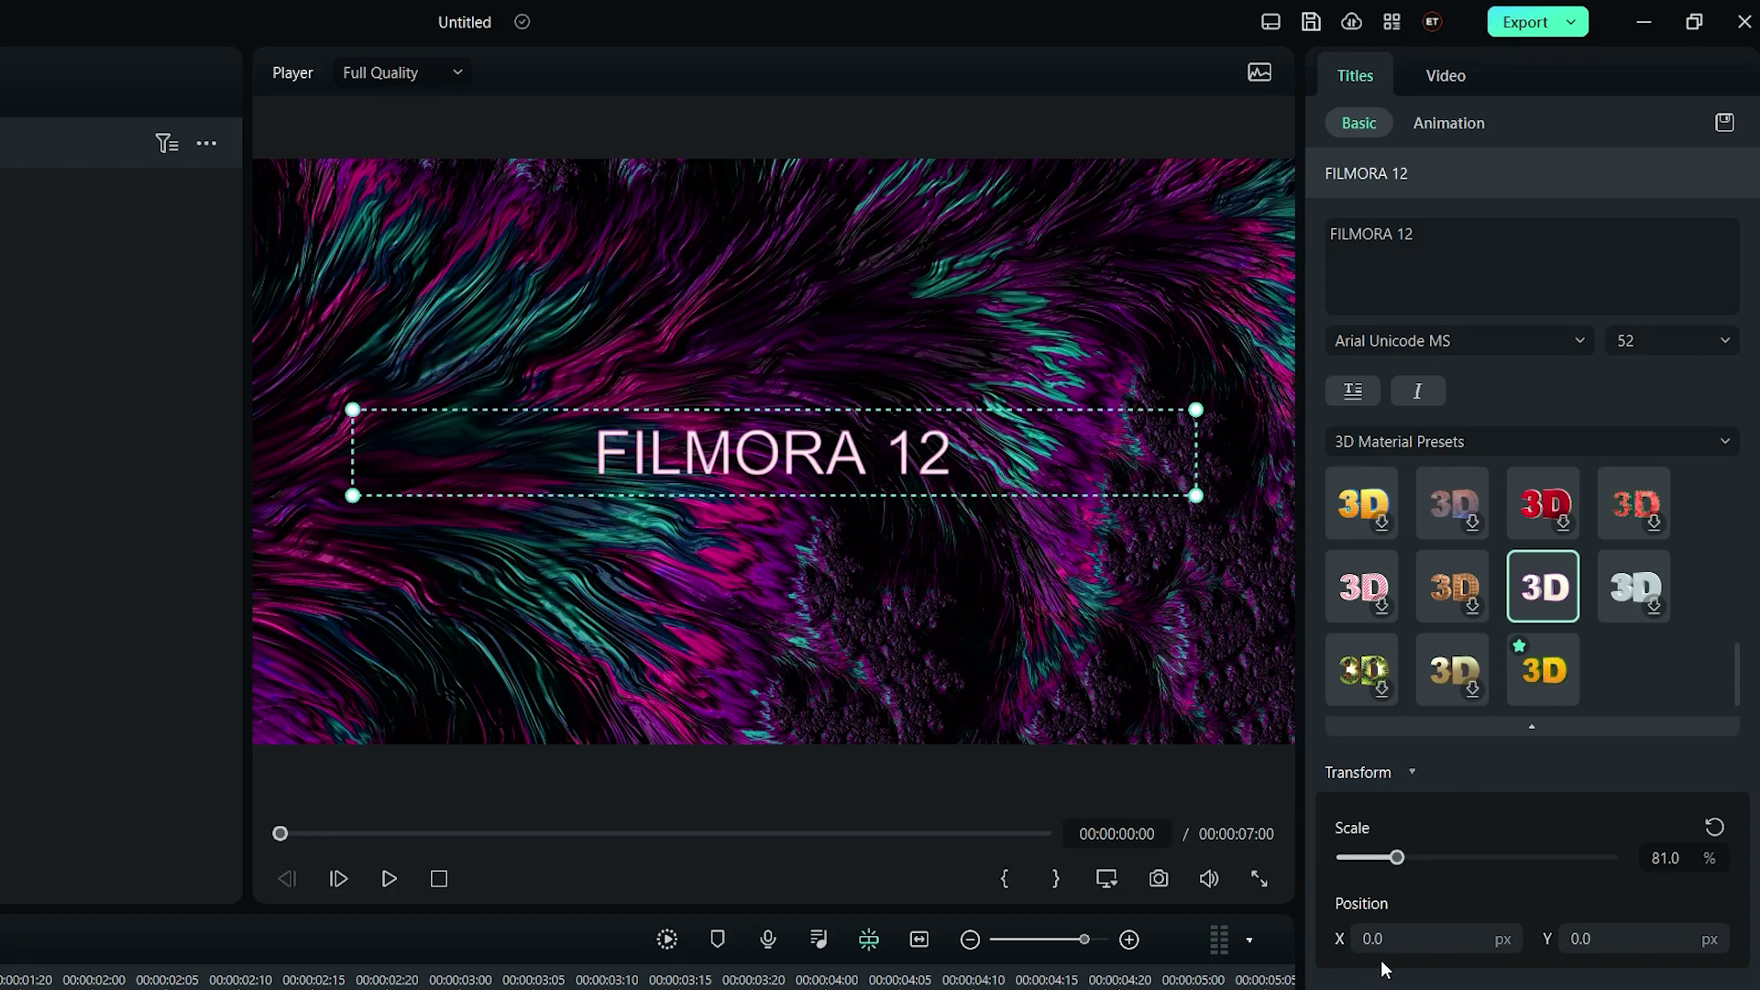
{"action": "mouse_move", "coordinate": [1375, 941]}
{"action": "left_mouse_down"}
{"action": "mouse_move", "coordinate": [1394, 949]}
{"action": "mouse_move", "coordinate": [1380, 944]}
{"action": "left_mouse_up"}
{"action": "left_click_drag", "start_coordinate": [1397, 857], "coordinate": [1387, 857]}
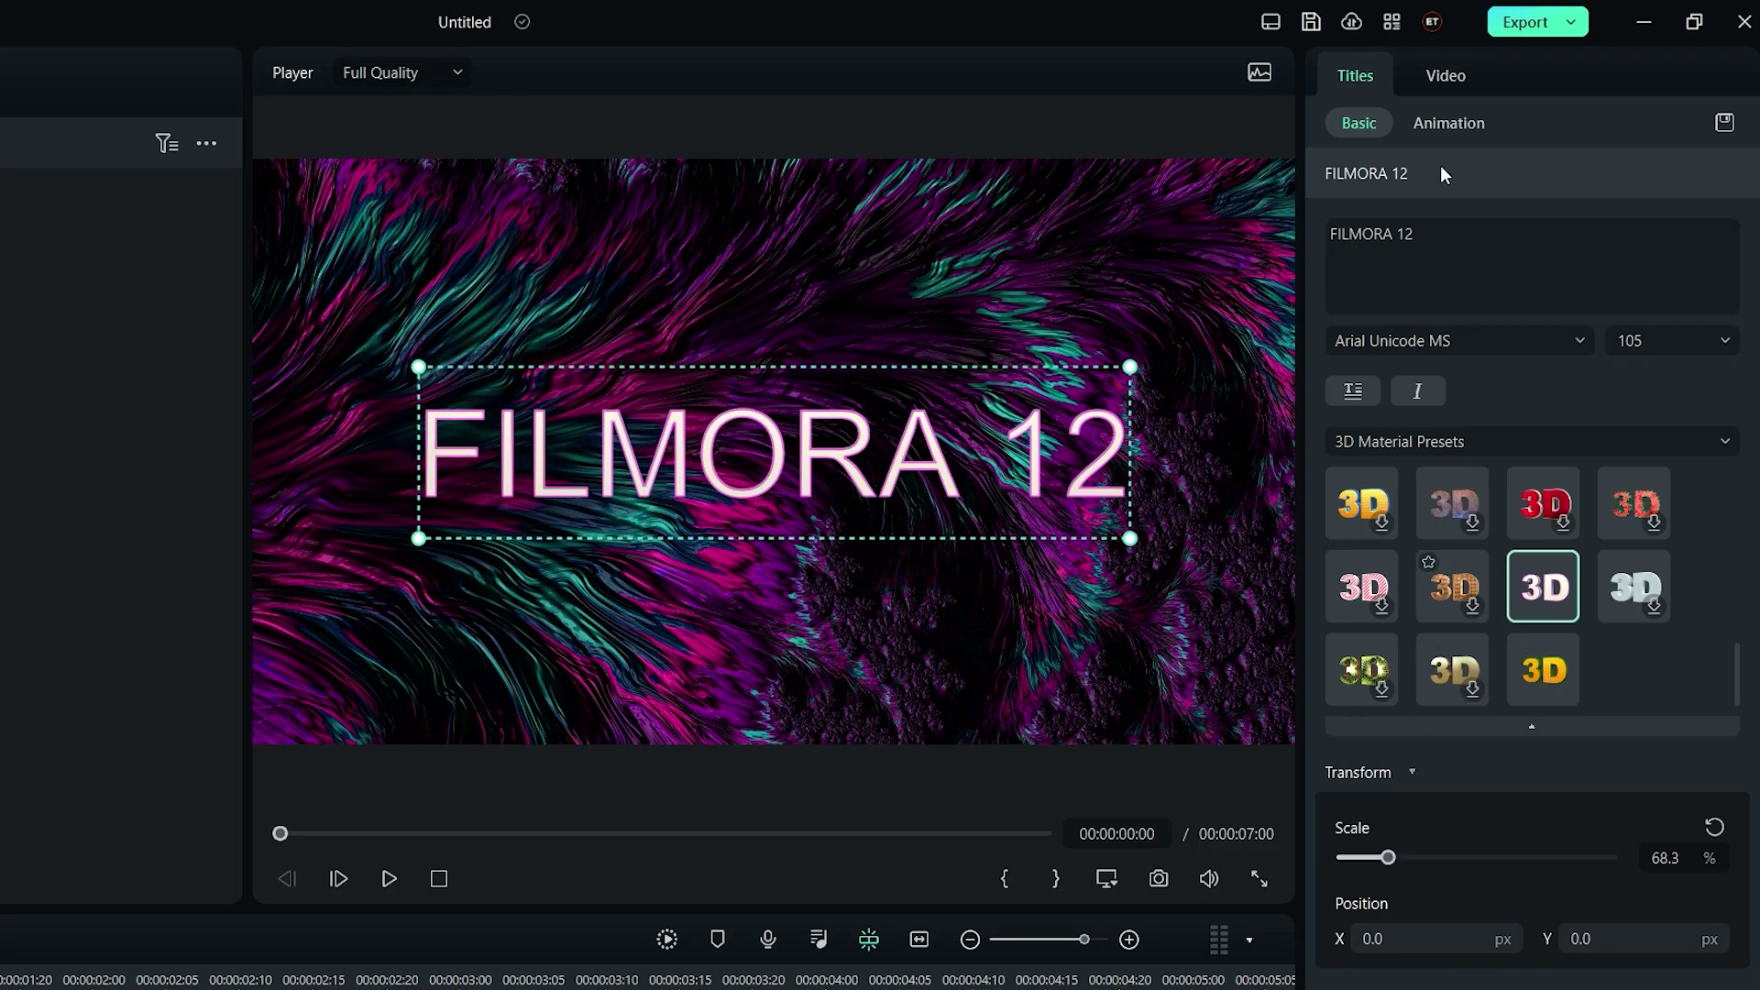
Step: Give the title a 3D Fly Rotate Y entrance animation lasting 00:00:05:12
{"action": "left_click", "coordinate": [1446, 126]}
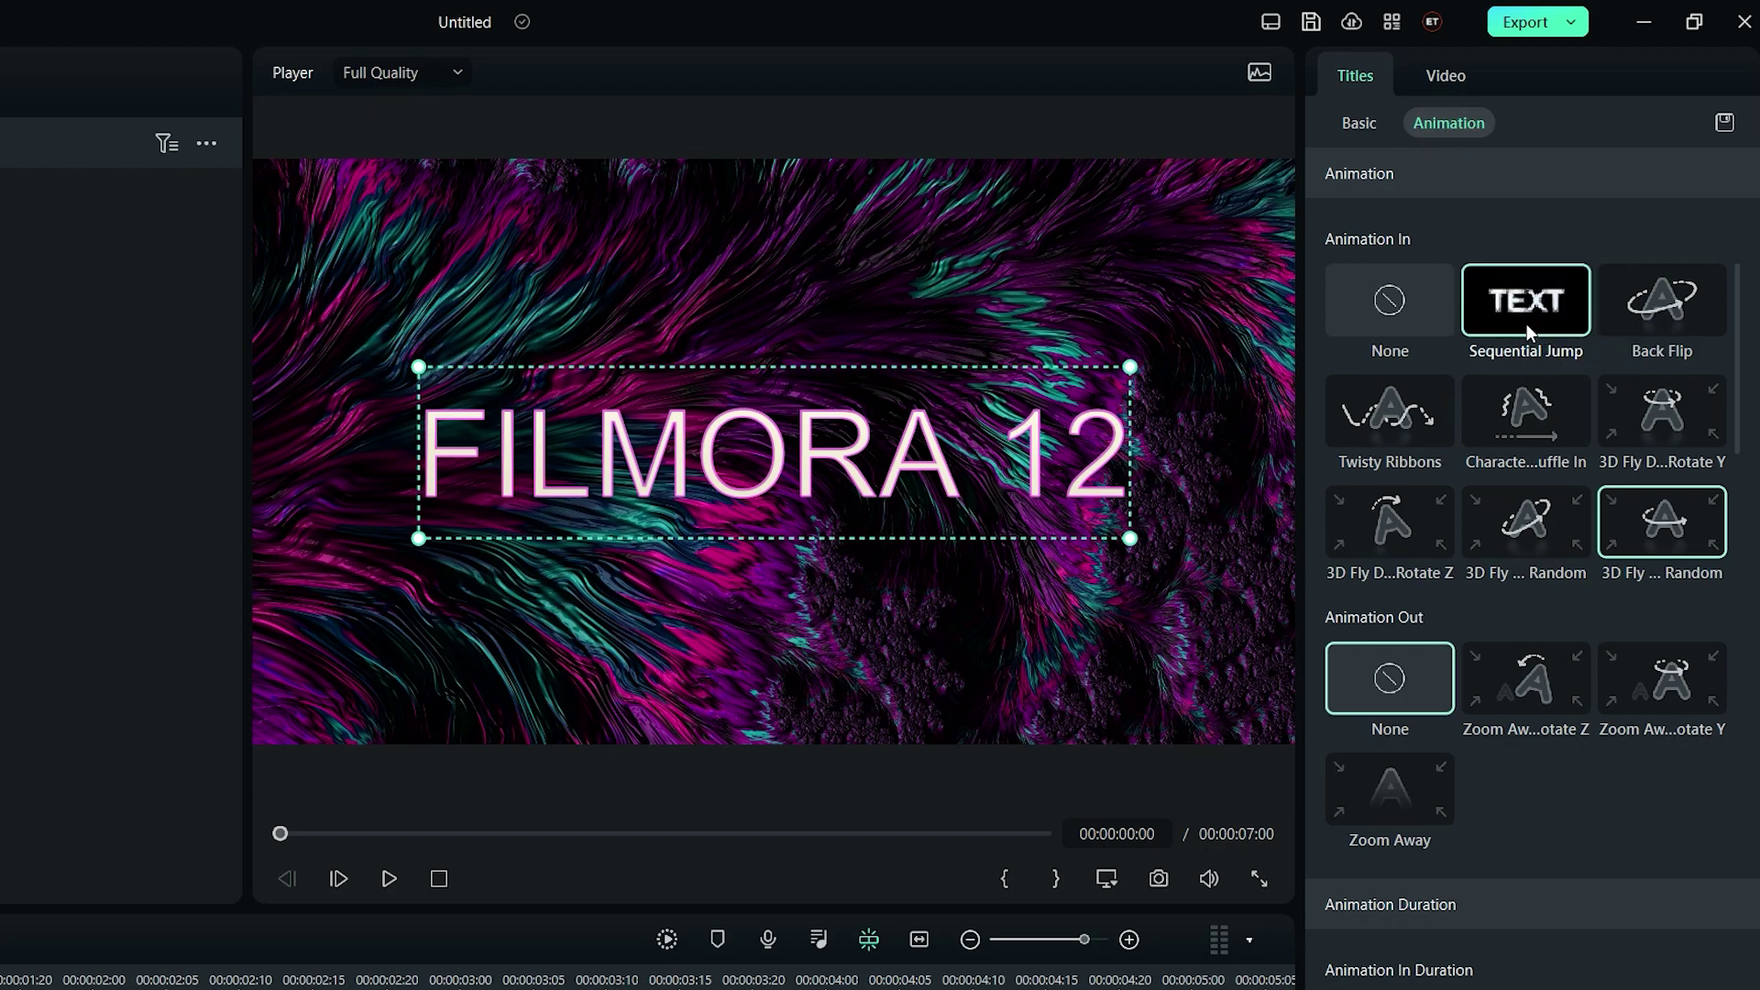
{"action": "left_click", "coordinate": [1609, 439]}
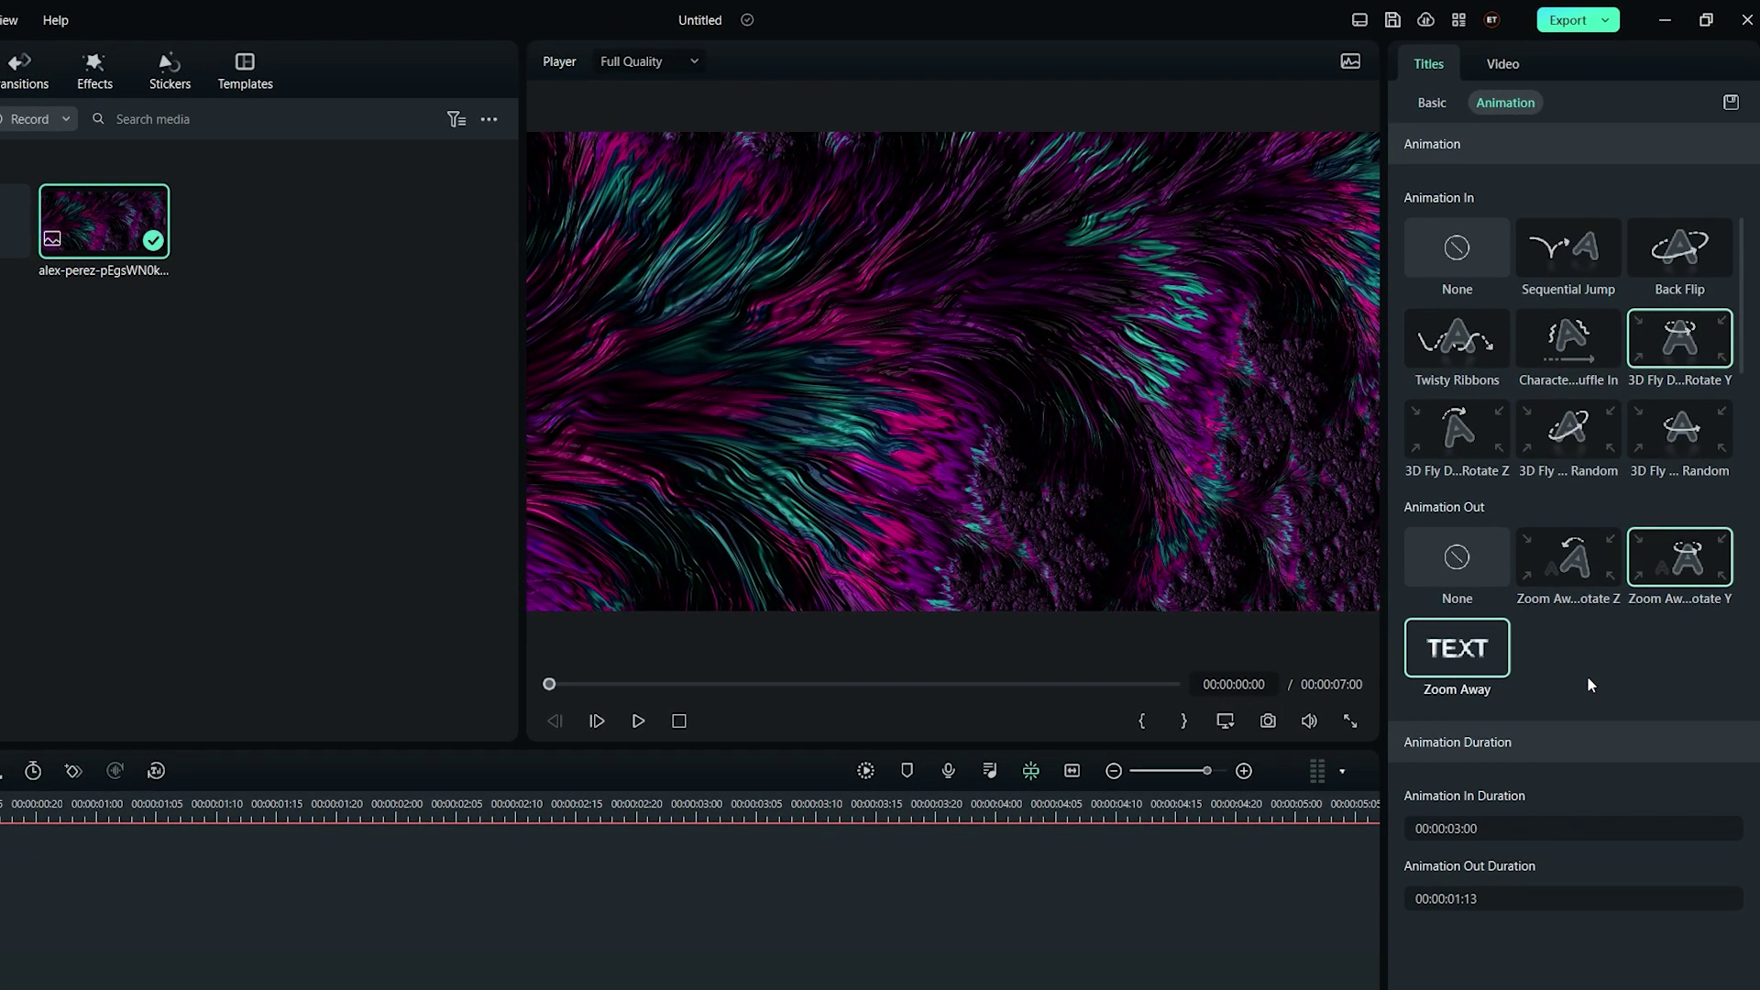
{"action": "left_click_drag", "start_coordinate": [1482, 830], "coordinate": [1500, 831]}
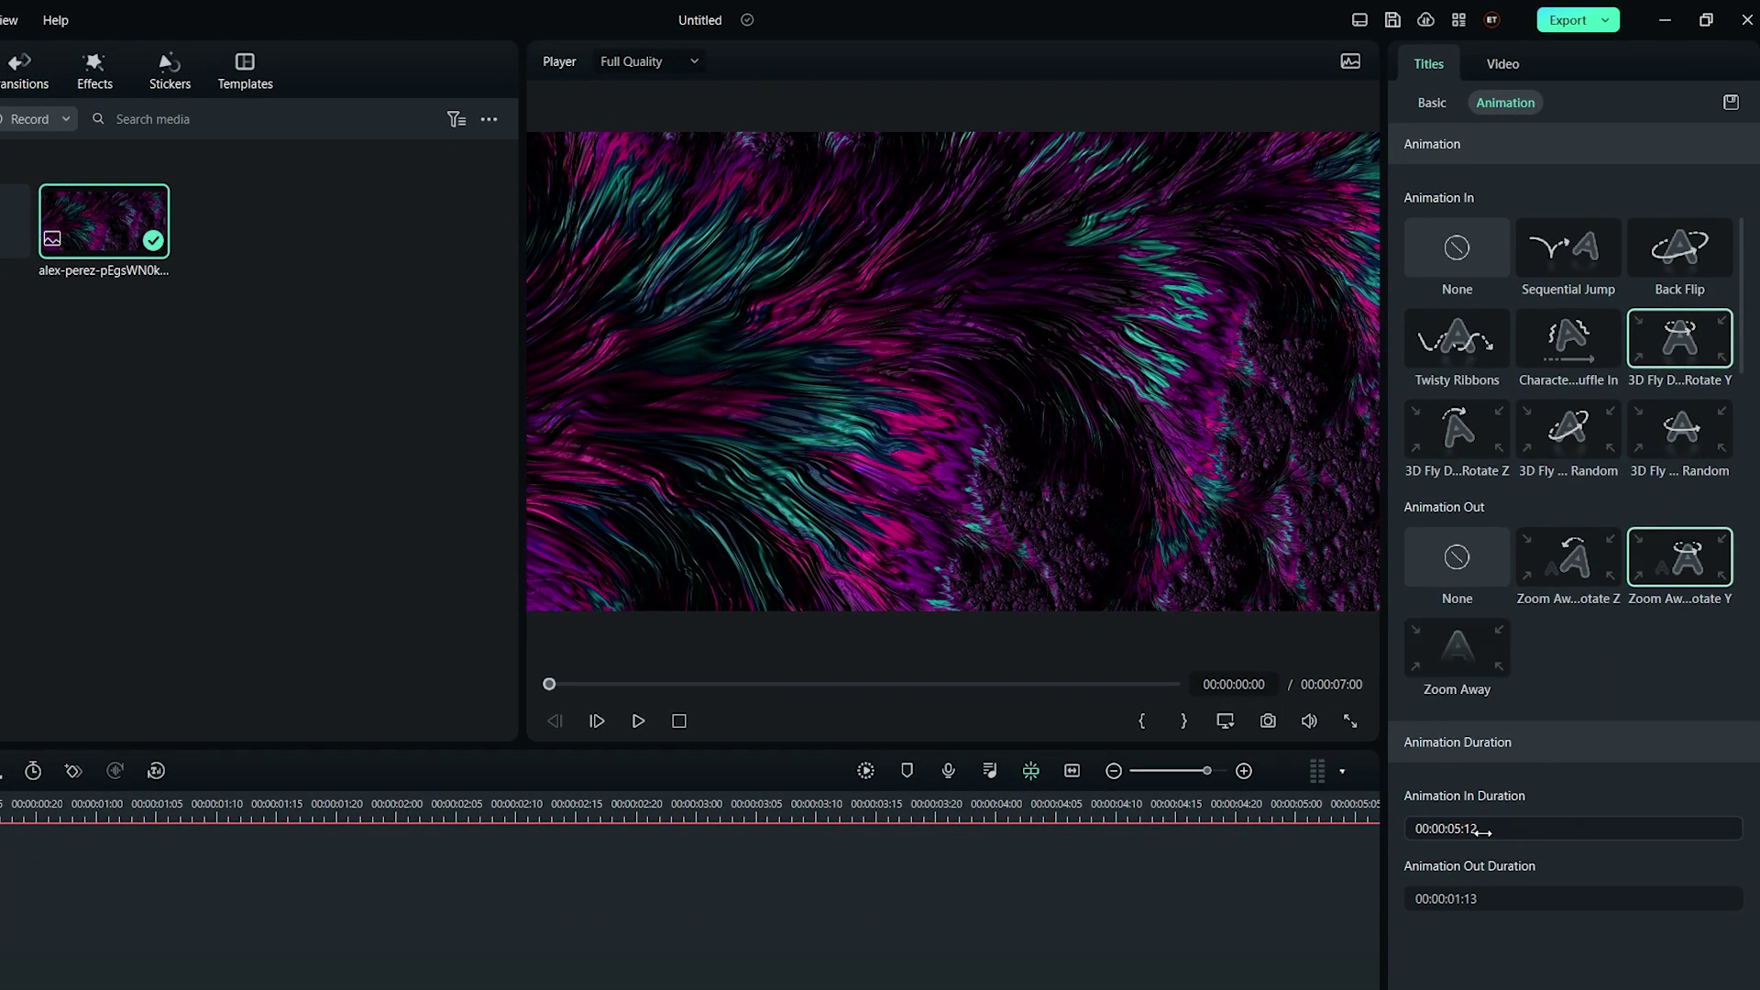
{"action": "left_click", "coordinate": [1102, 866]}
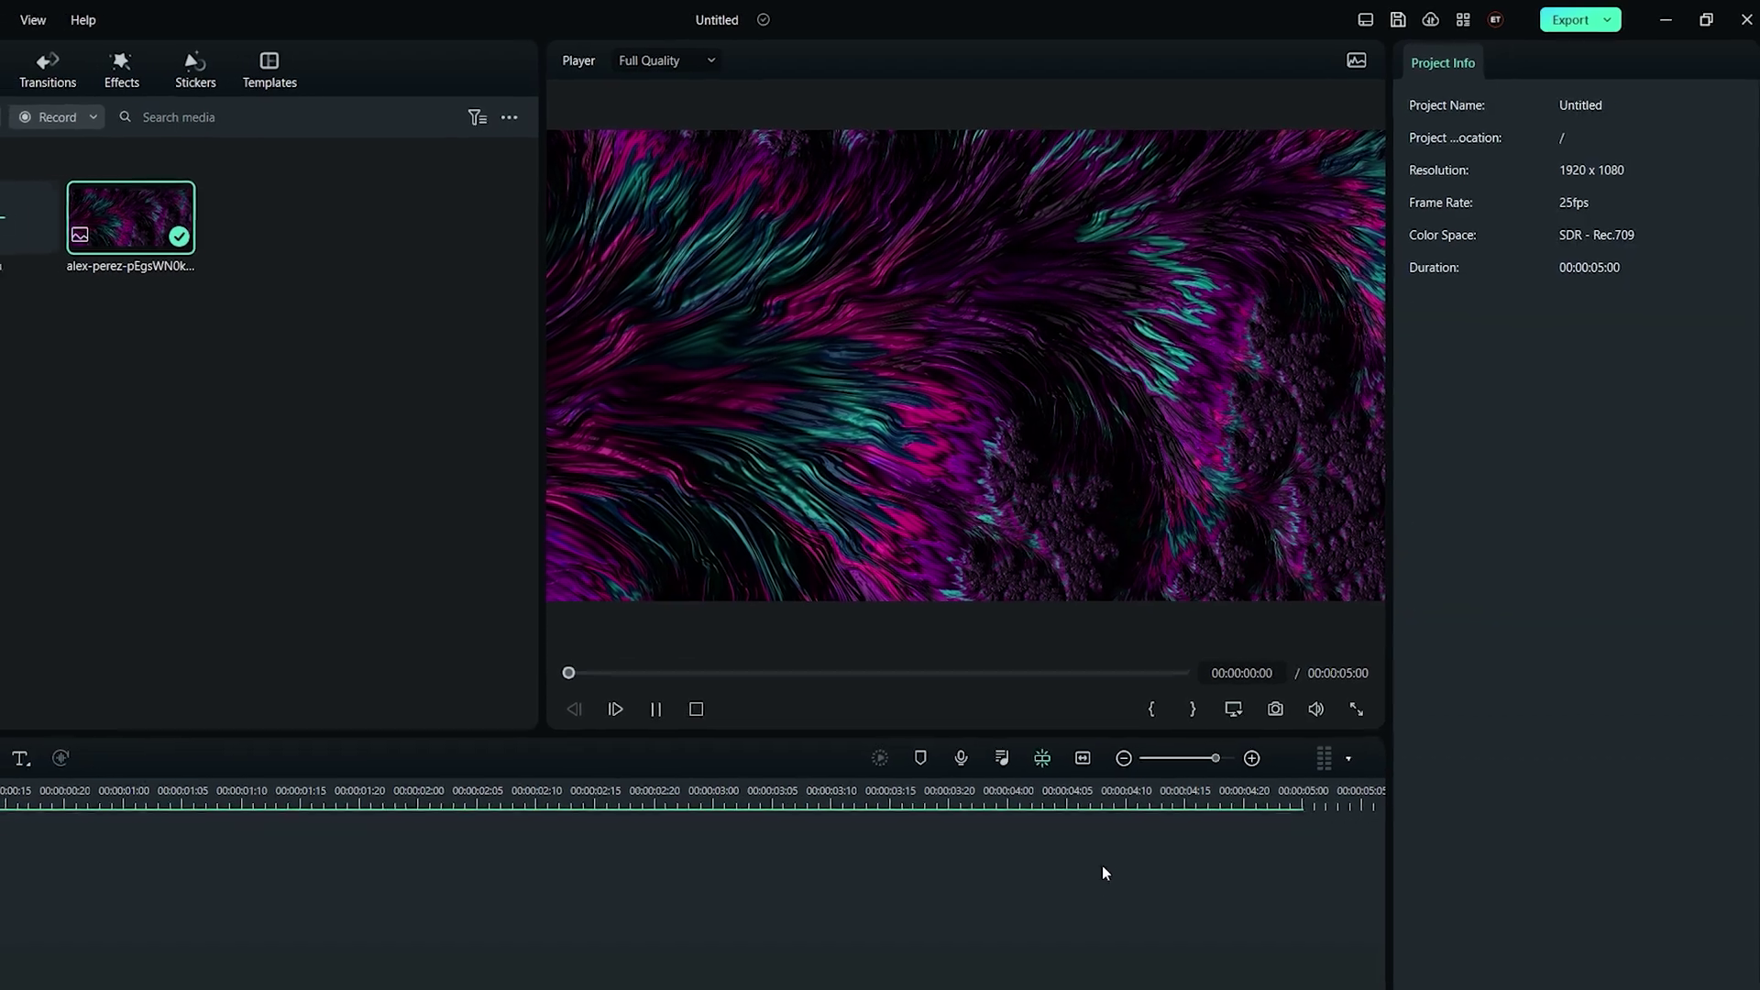
{"action": "key", "text": "space"}
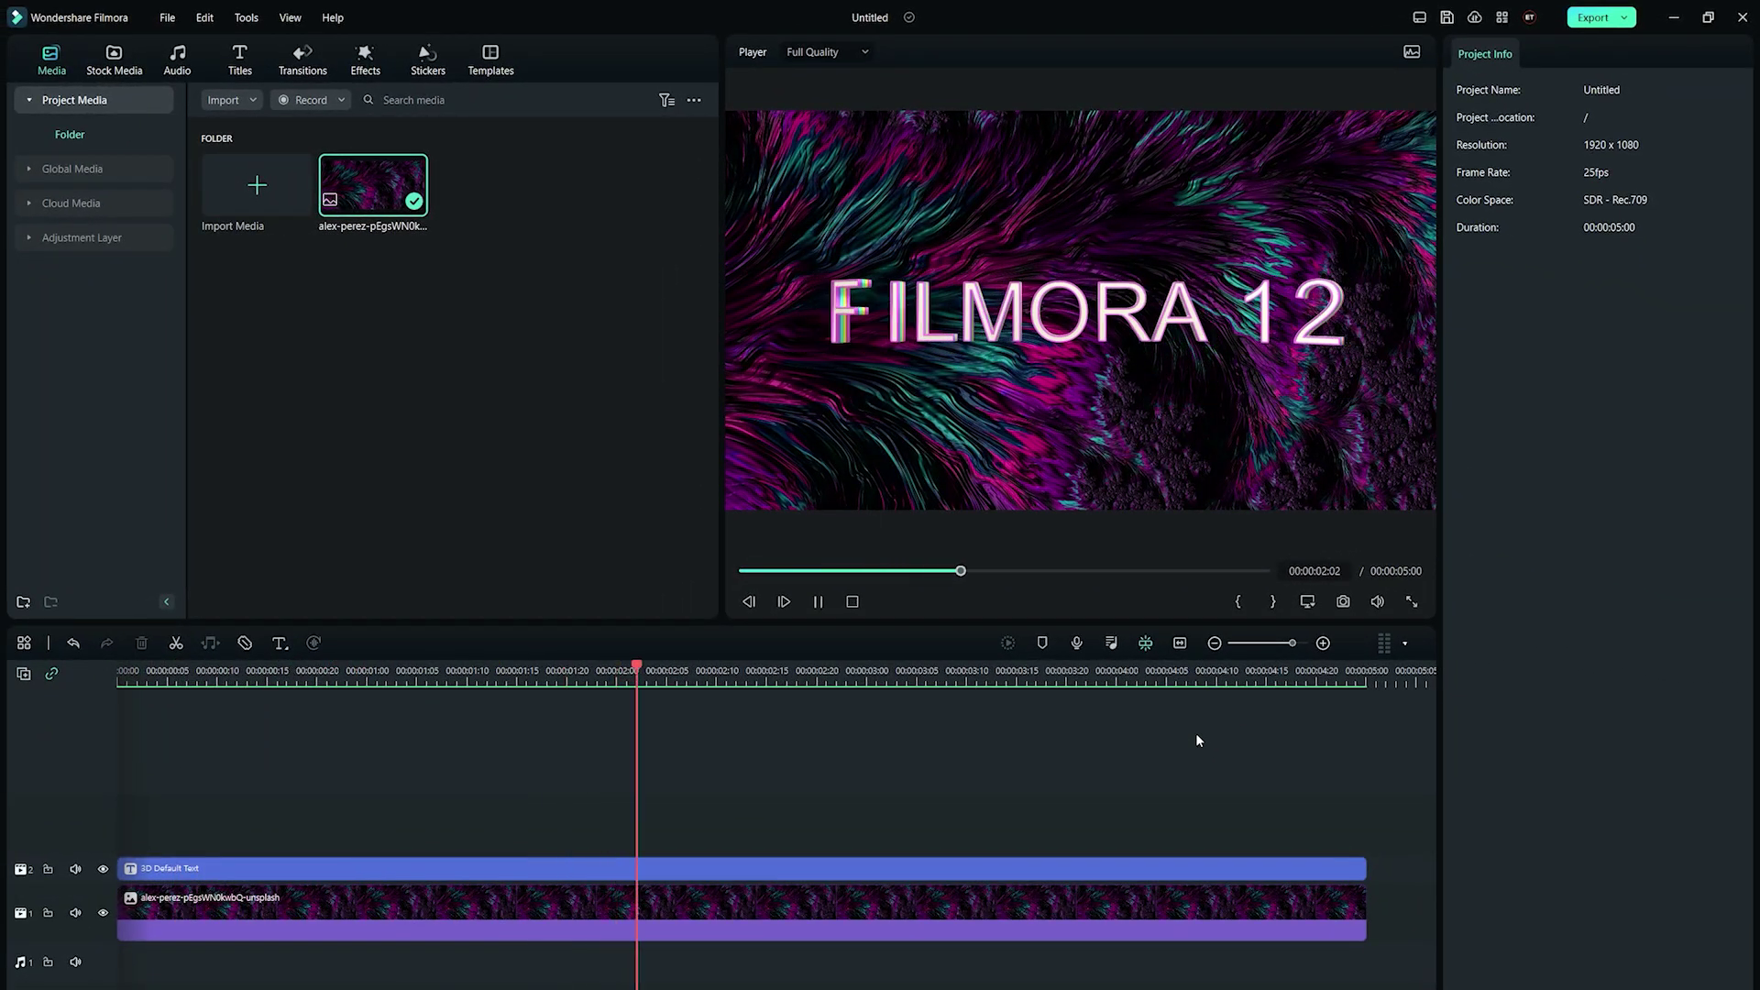